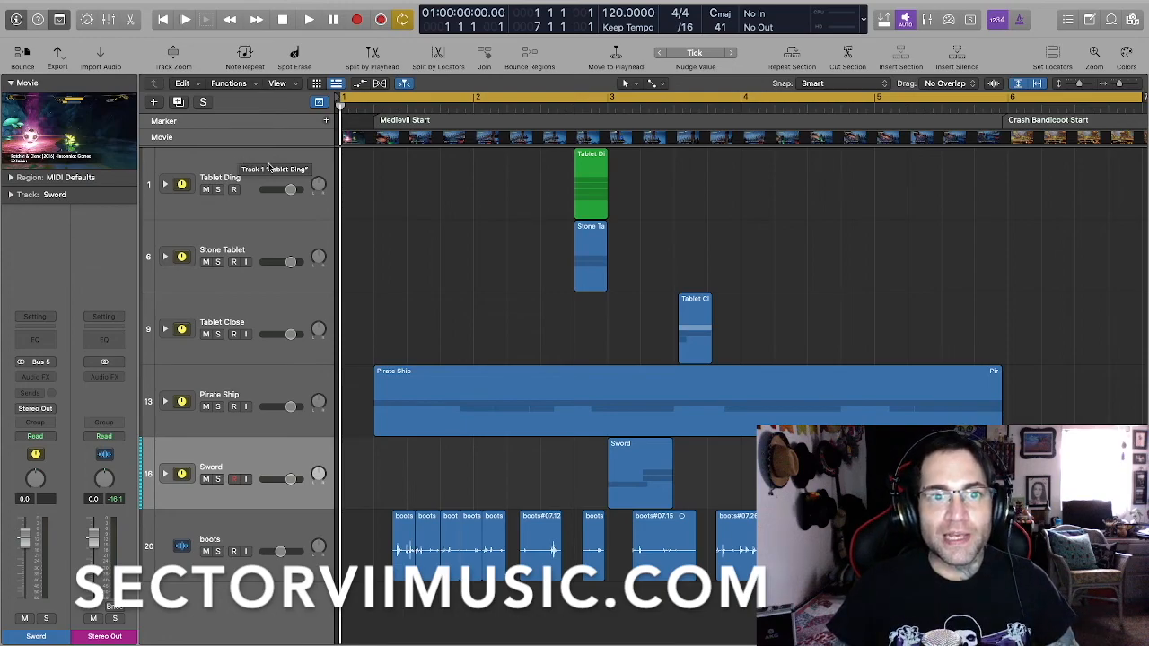
Play the movie from the Medievil Start marker in an enlarged floating movie window
left_click(370, 107)
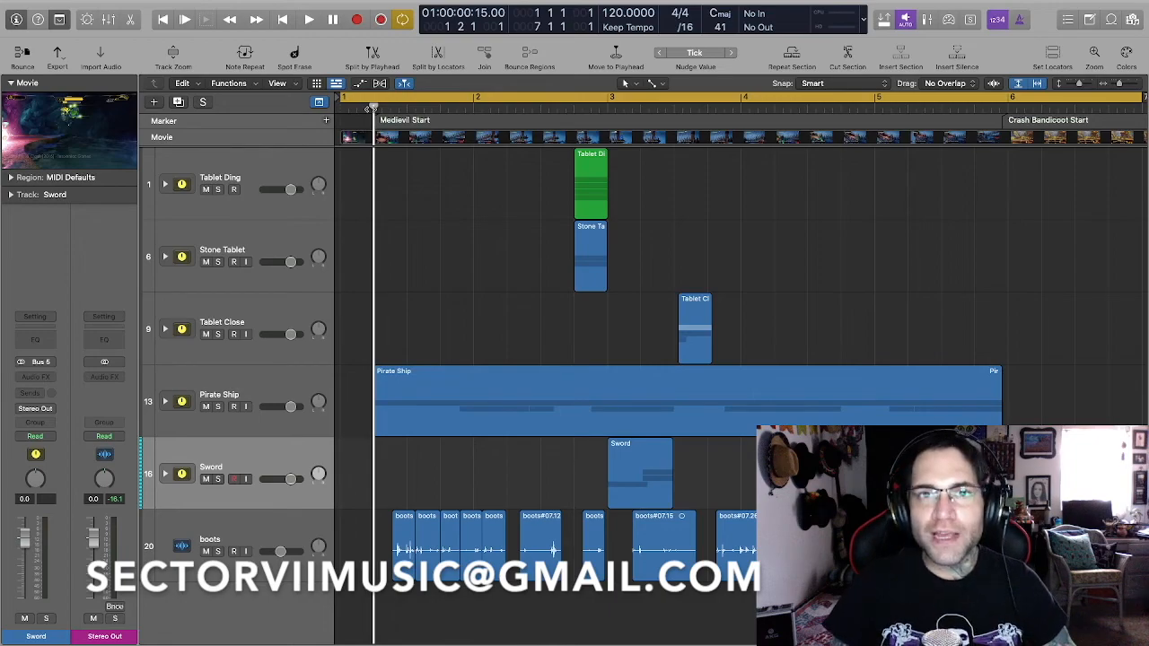
key("space")
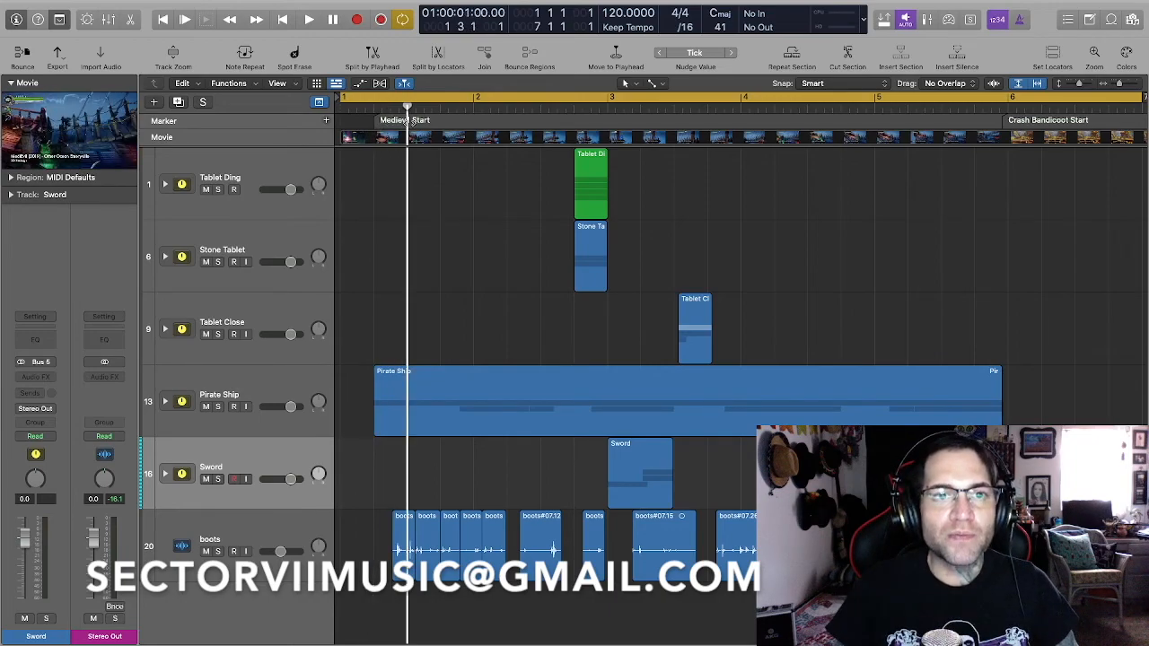
double_click(114, 141)
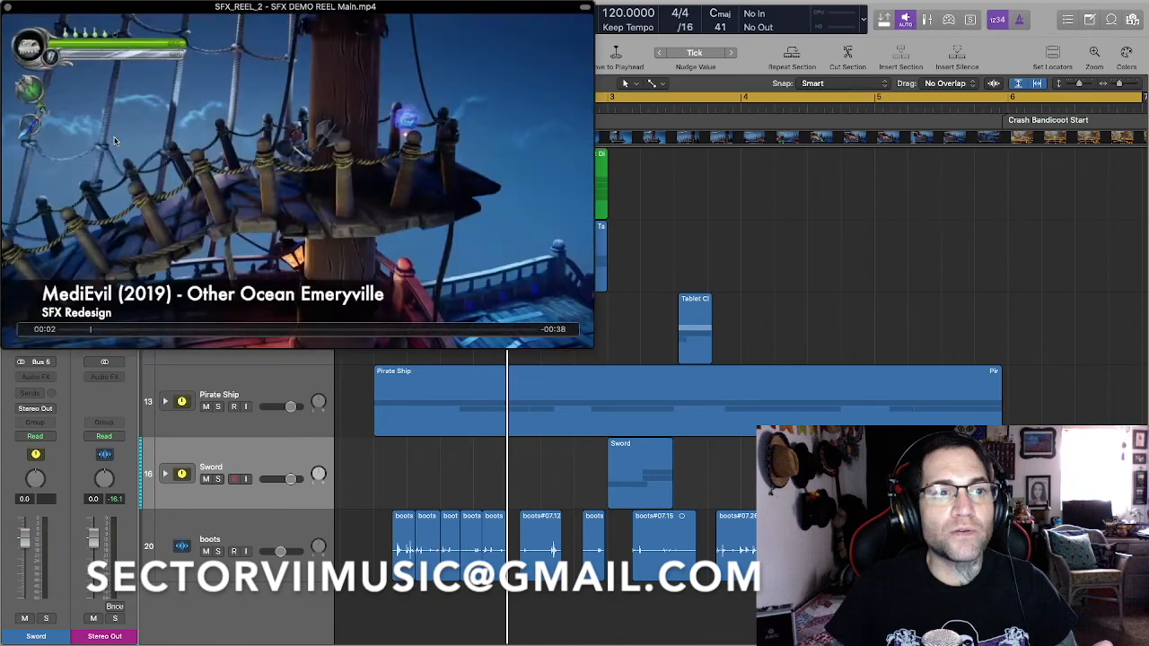
left_click_drag(591, 343, 691, 405)
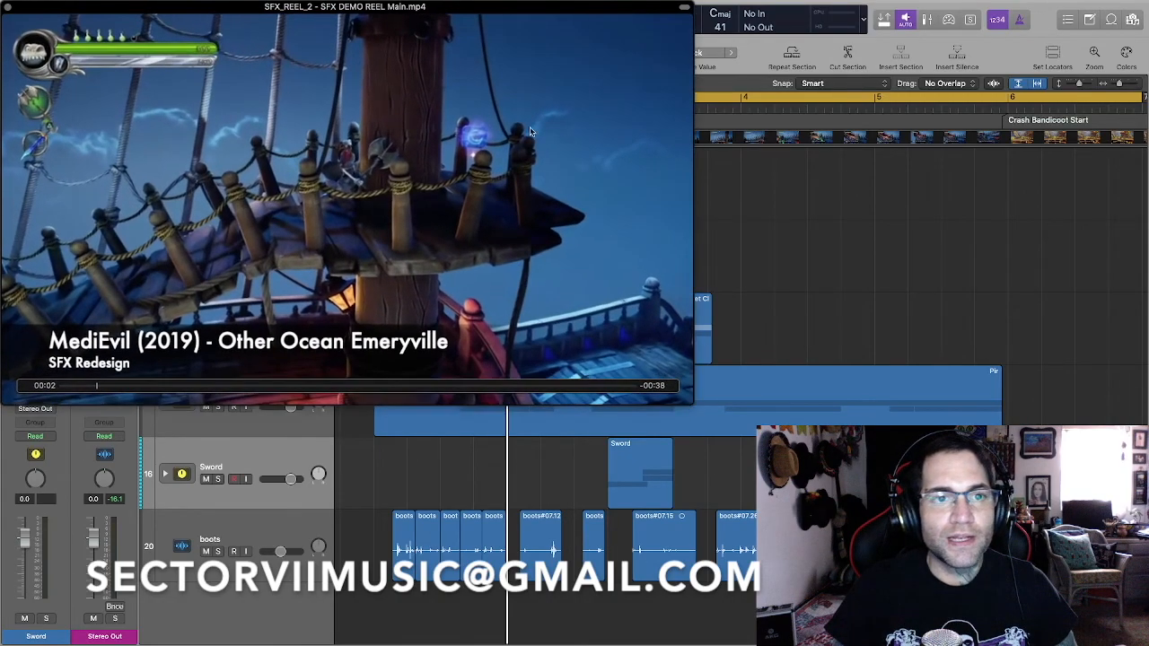
left_click_drag(468, 16, 570, 15)
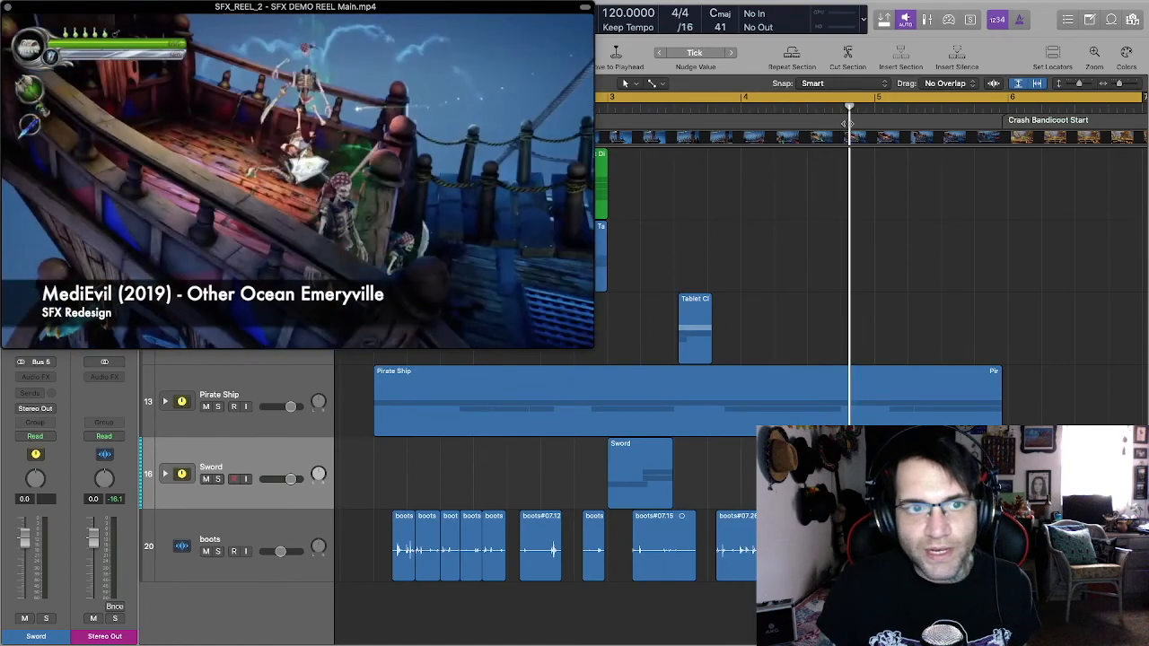
Scrub the playhead through the MediEvil clip between the project start and bar 5, watching the fight scene in the movie window
left_click_drag(844, 123, 794, 125)
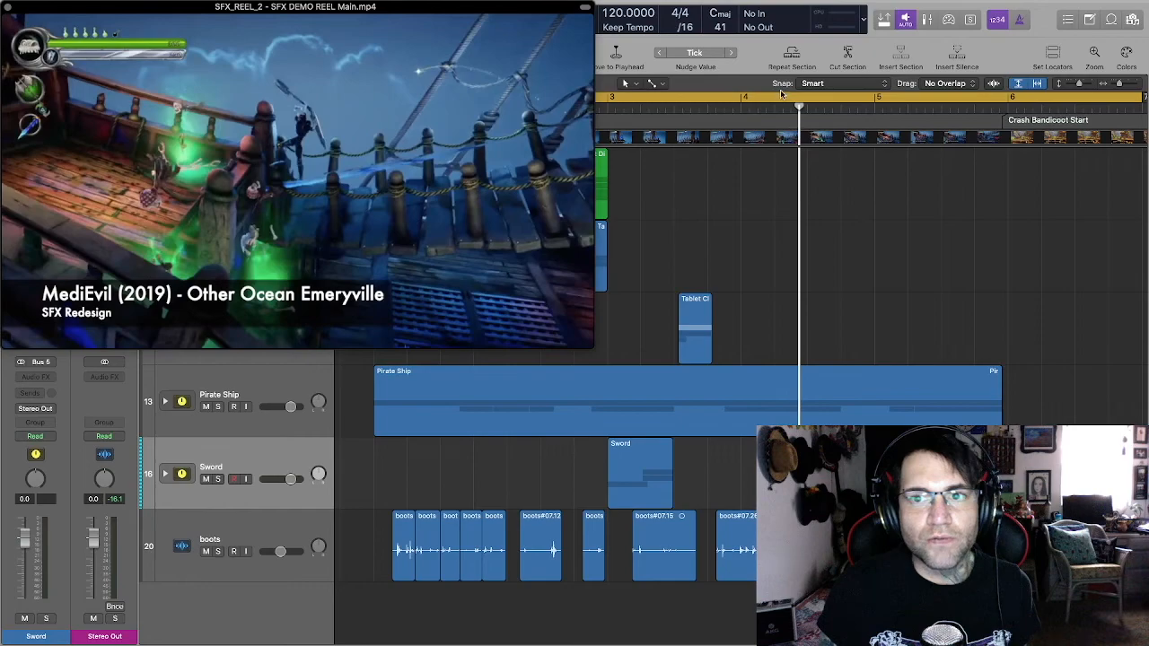
left_click_drag(799, 107, 798, 131)
key("Return")
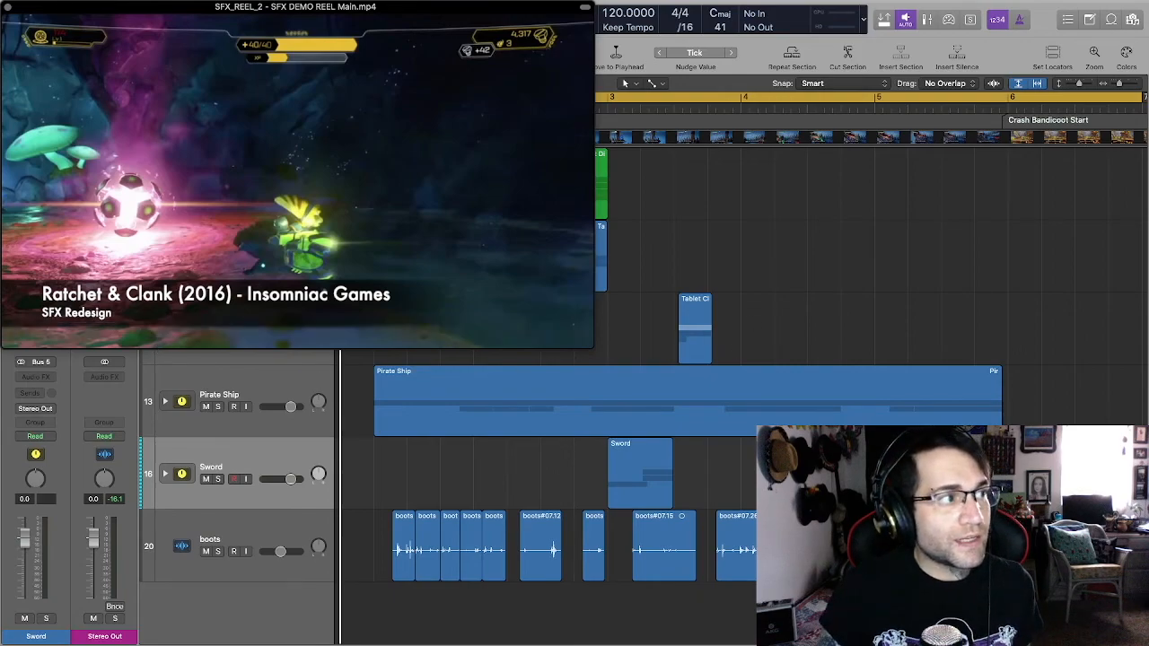
left_click_drag(643, 99, 386, 115)
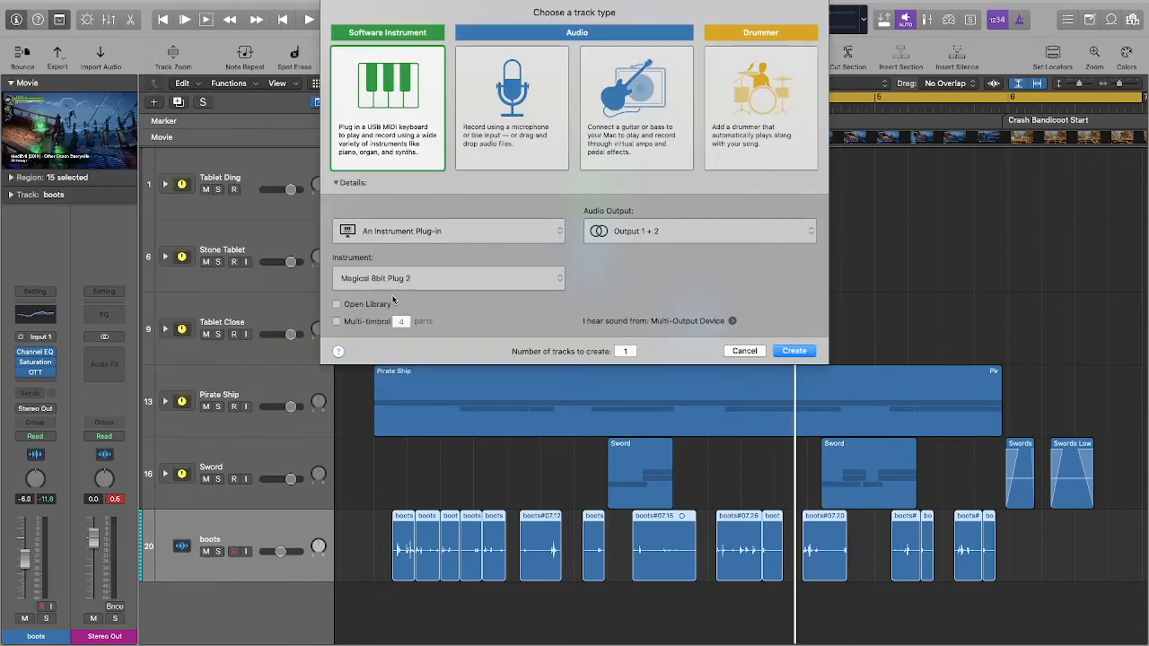
Create a software instrument track with the Xfer Records Serum plug-in and move its plug-in window out of the way
left_click(449, 277)
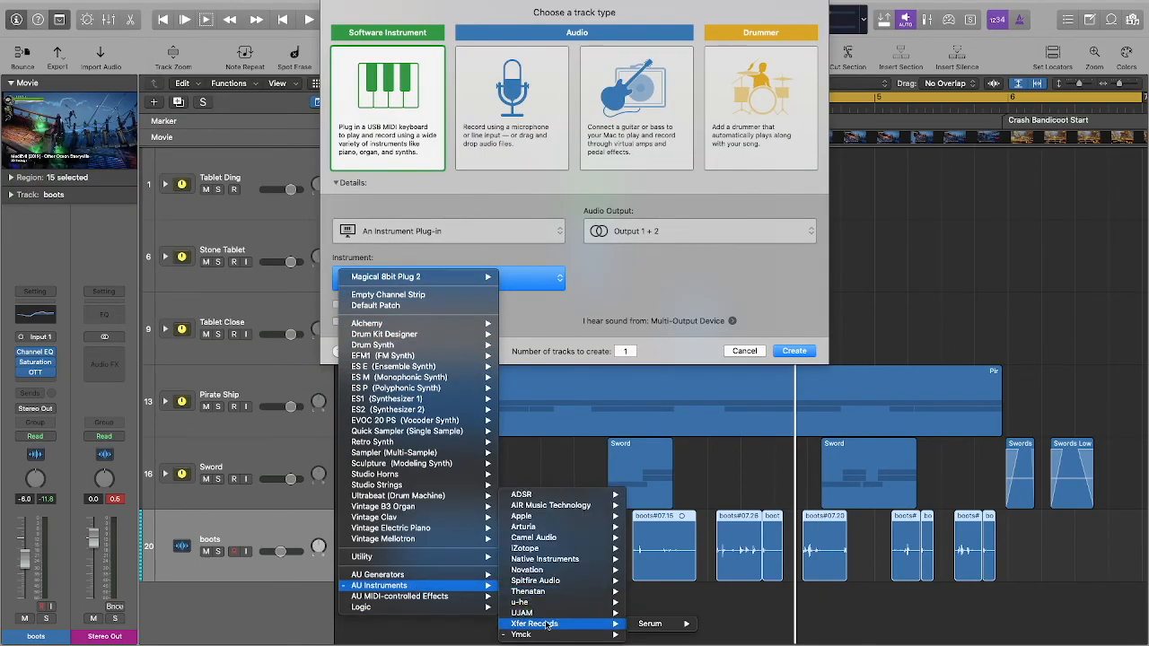
left_click(663, 627)
left_click_drag(607, 159, 651, 14)
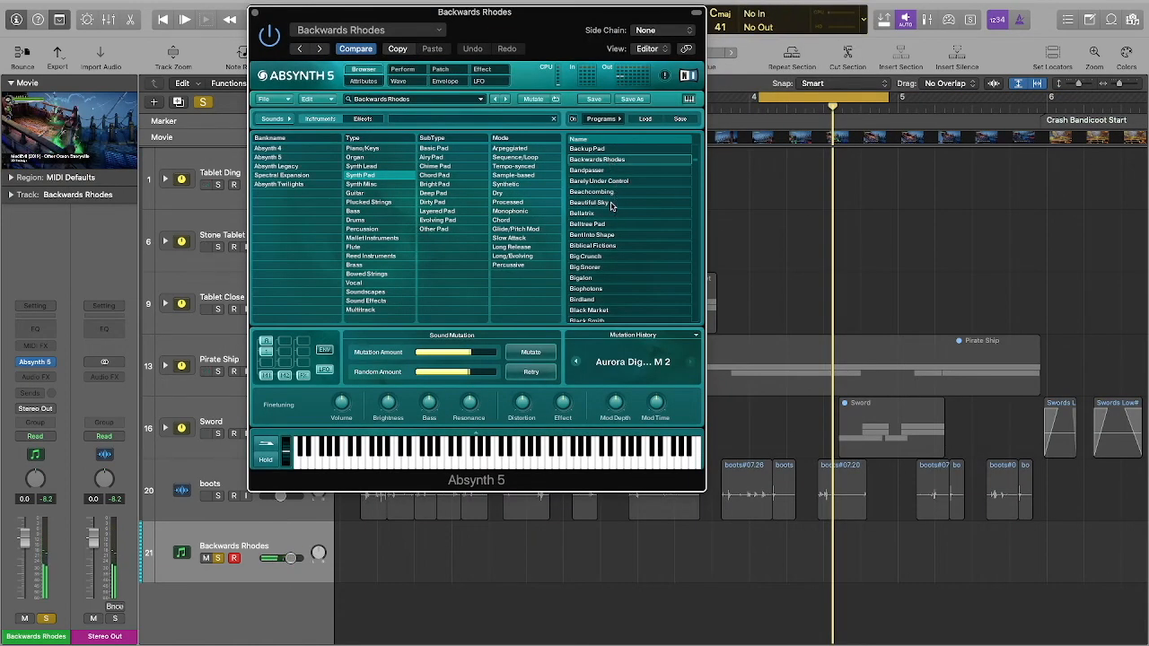
Audition Absynth 5 synth pad presets including Beautiful Sky, Bellatrix and Belltree Pad, load Blue Sun, and close the plug-in window
left_click(610, 203)
left_click(615, 214)
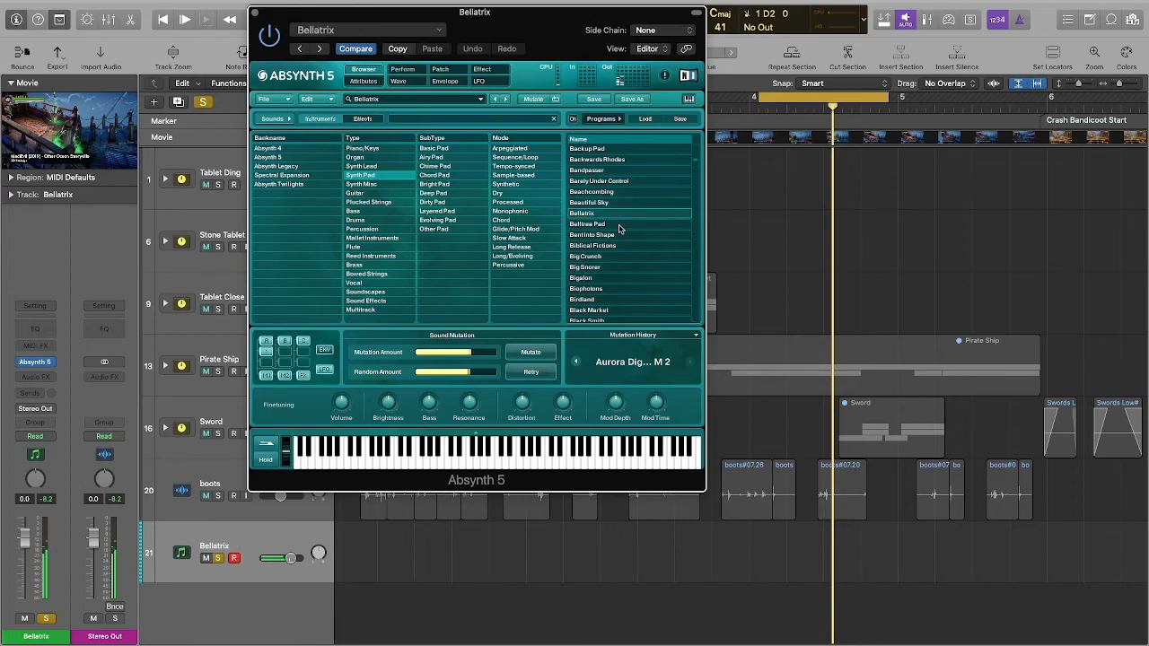
left_click(618, 226)
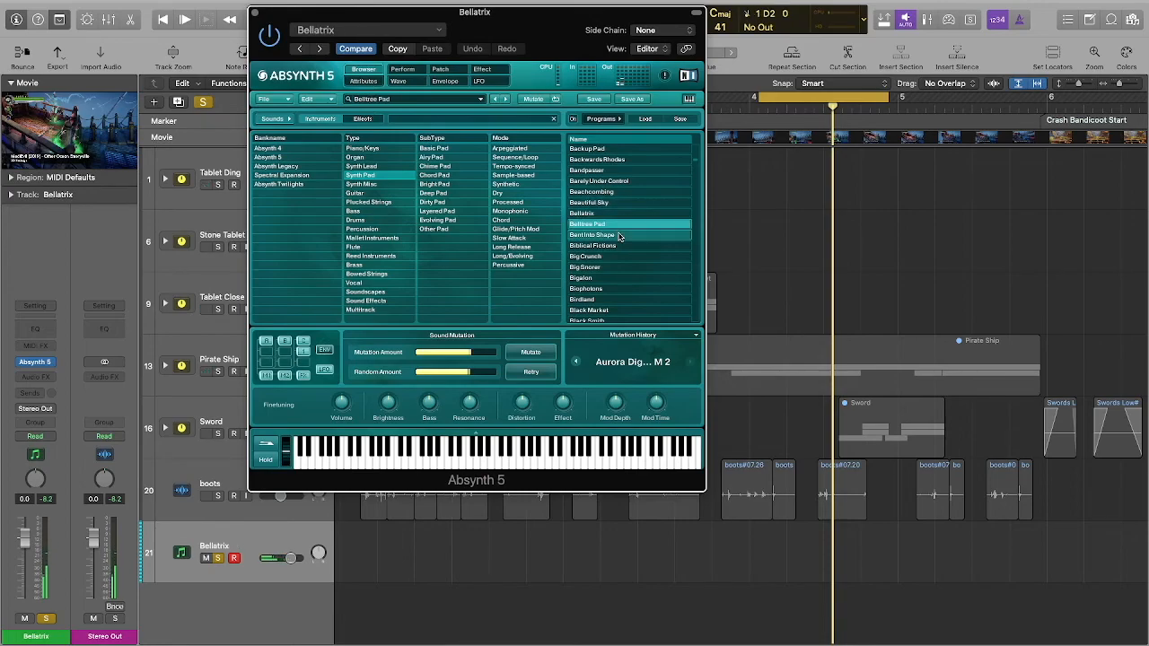
scroll(616, 269, "down", 2)
left_click(613, 289)
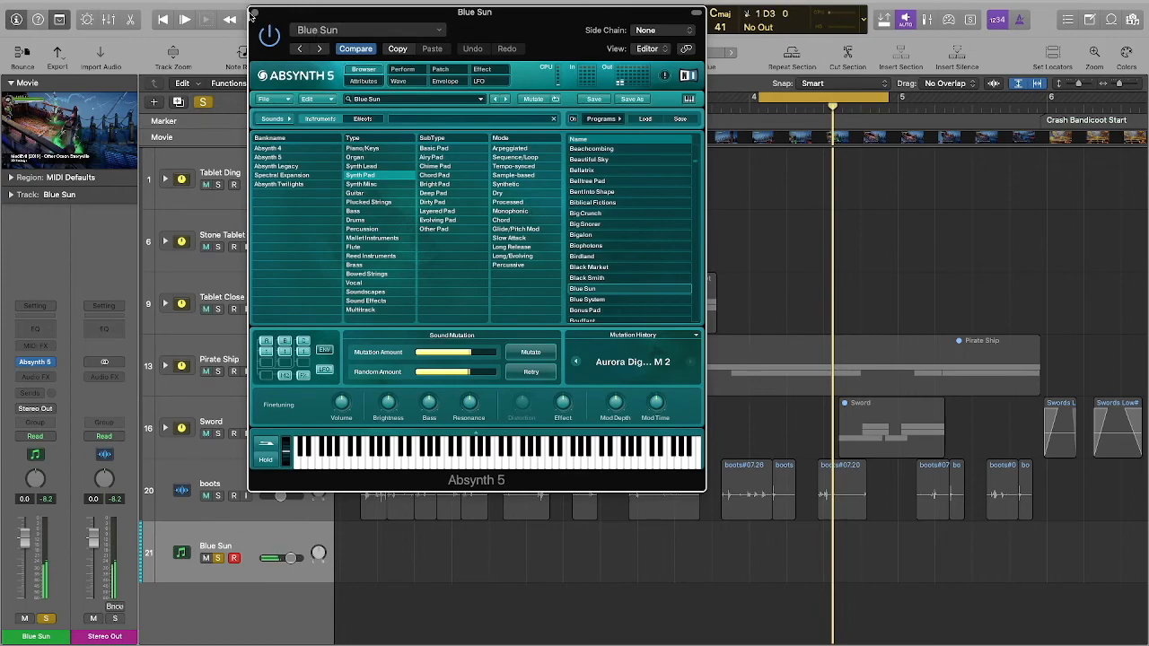
left_click(255, 14)
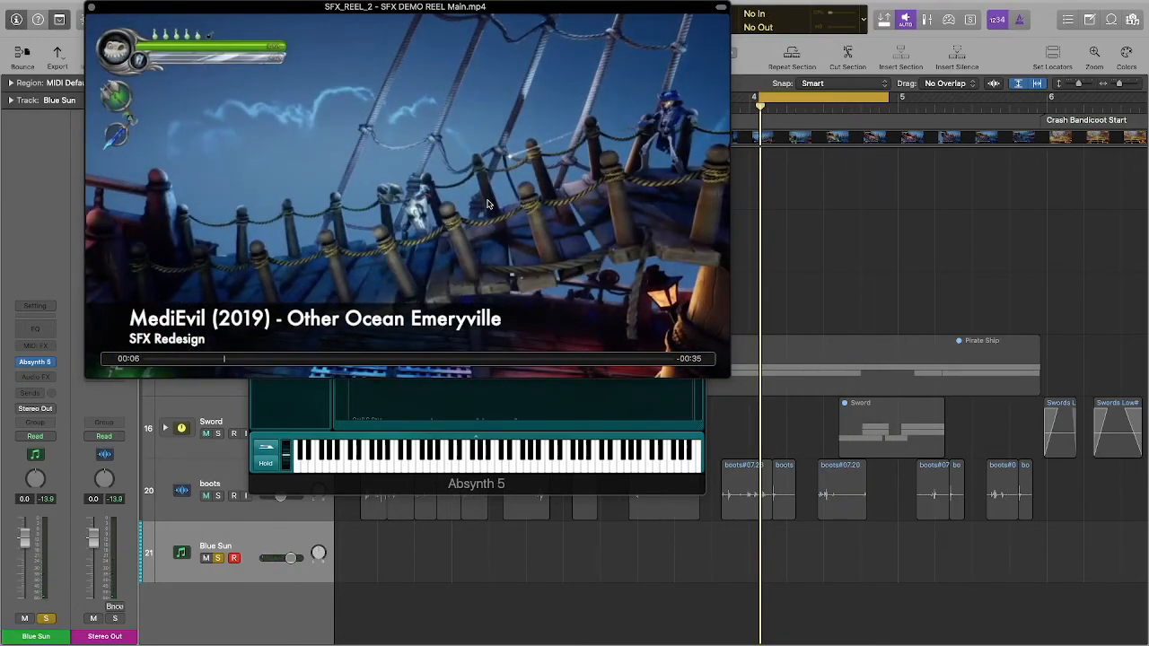
Record a MIDI region in bar 4 on the Blue Sun track while watching the movie, and close the floating movie window
key("r")
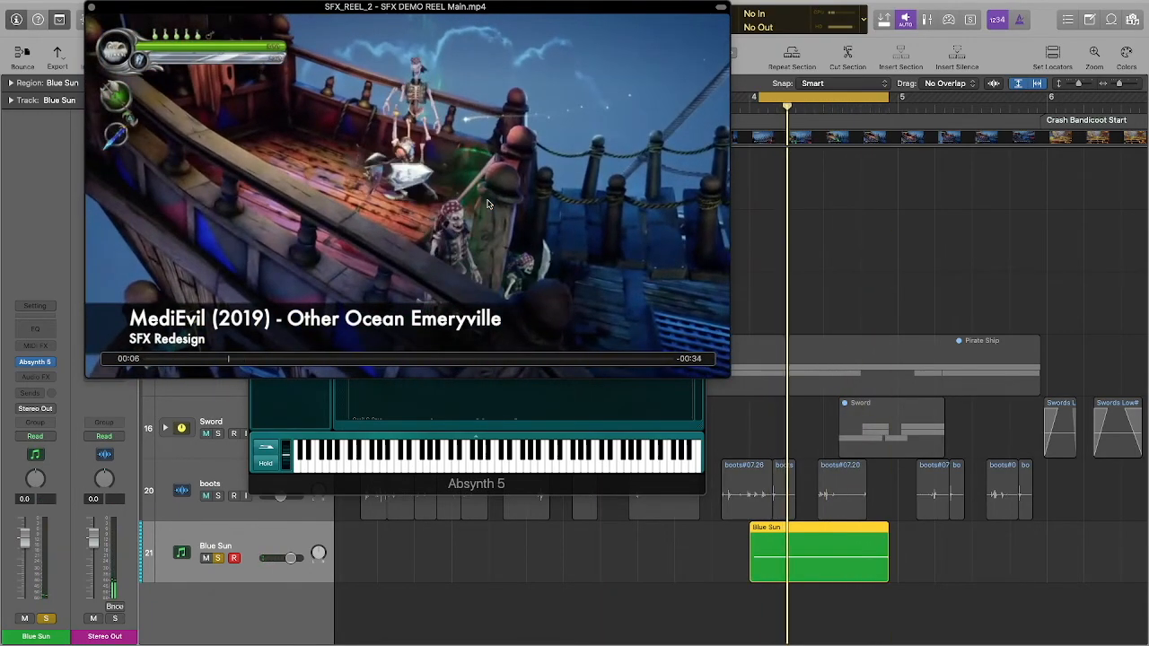
left_click(90, 8)
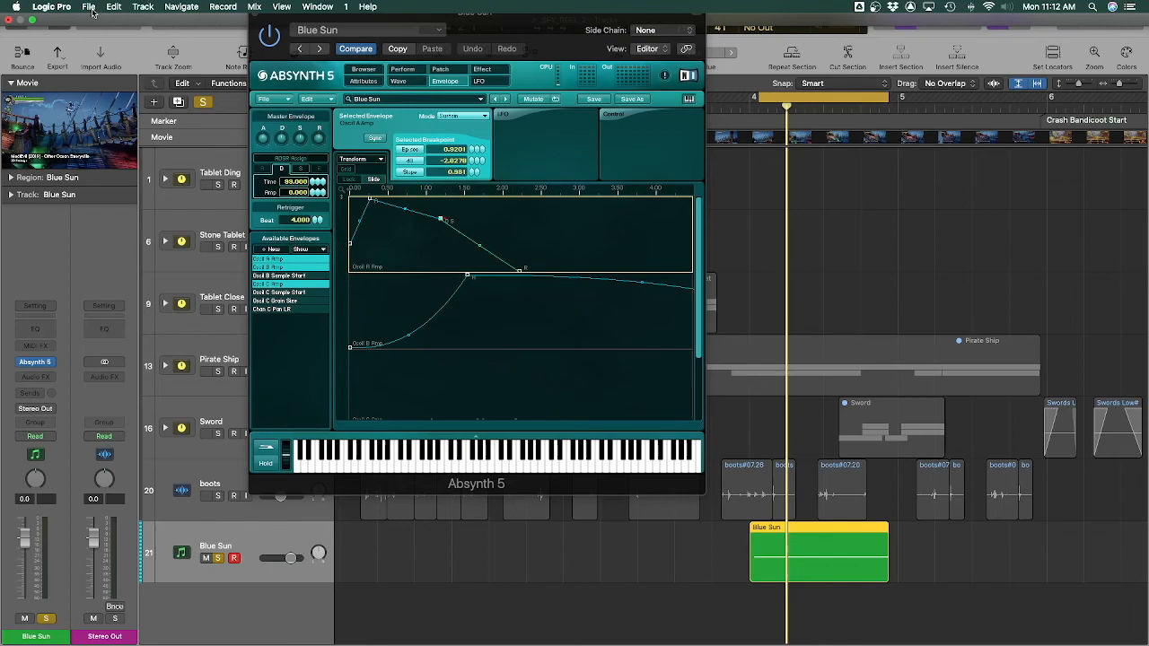
left_click(91, 8)
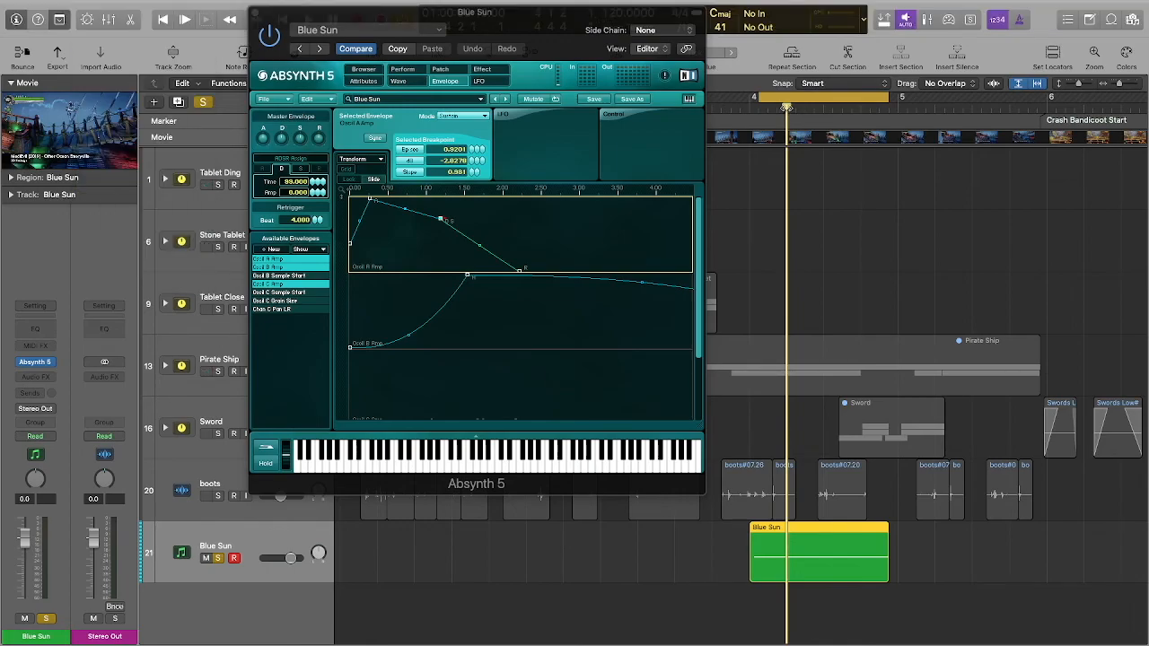
Play back the Blue Sun region with the cycle start extended to the region's beginning, and restore the shorter cycle range
left_click_drag(788, 107, 752, 119)
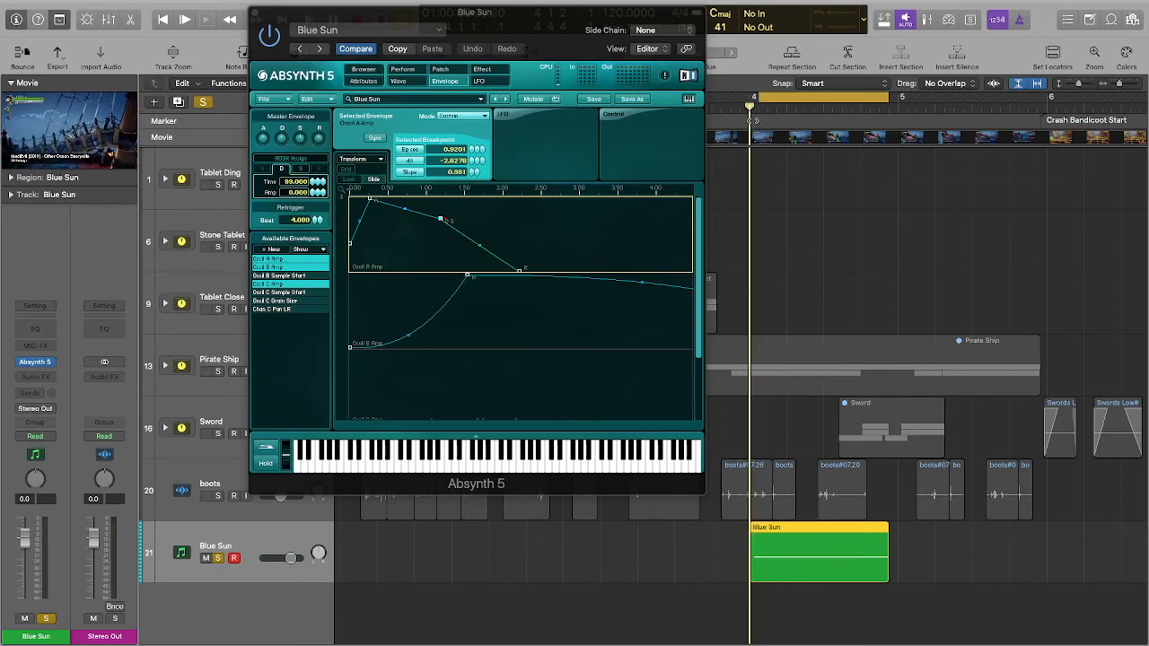
key("space")
key("space")
left_click_drag(760, 98, 748, 100)
key("space")
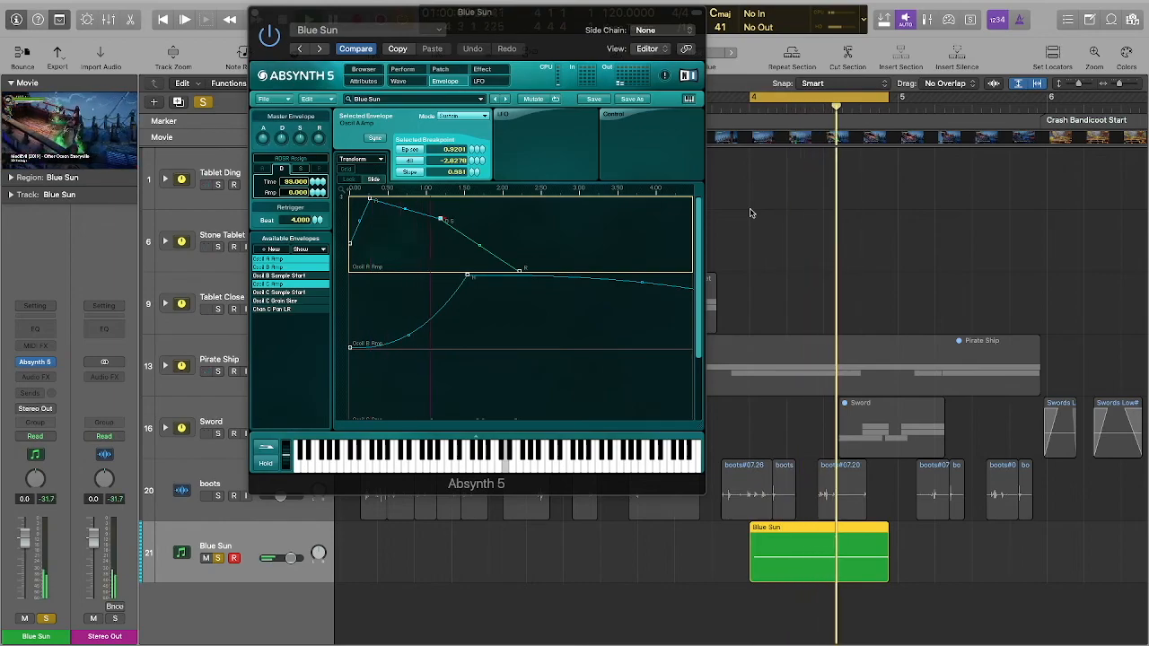
left_click_drag(749, 98, 759, 99)
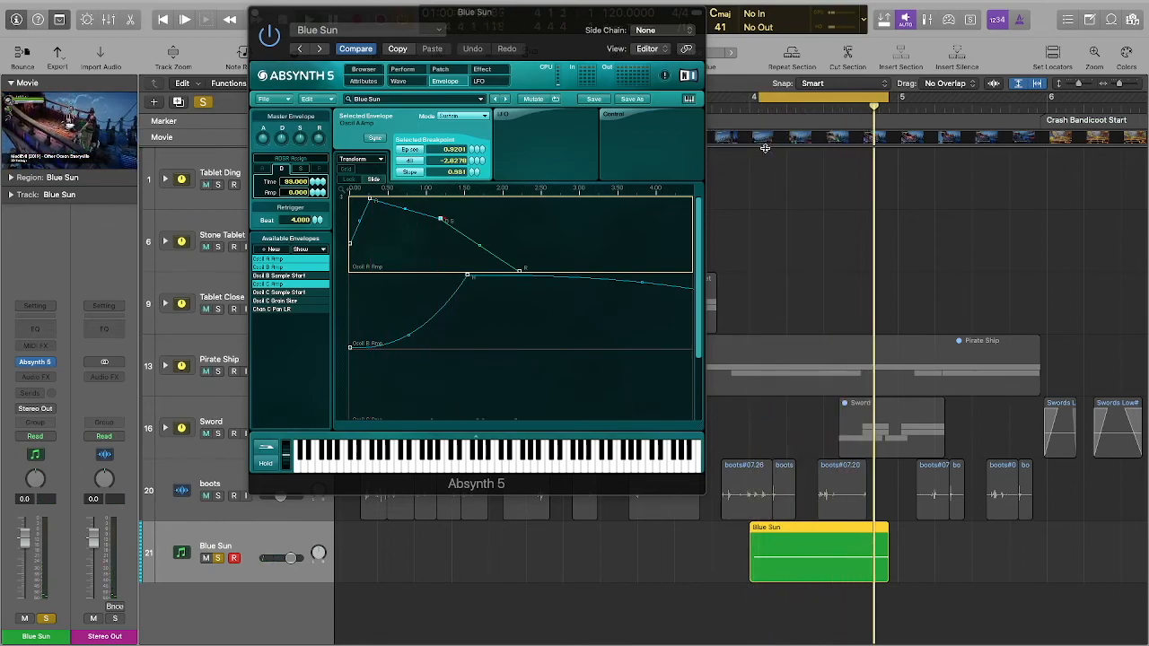
Enable chasing of Notes in the project's MIDI settings and close the settings window
left_click(89, 6)
mouse_move(119, 183)
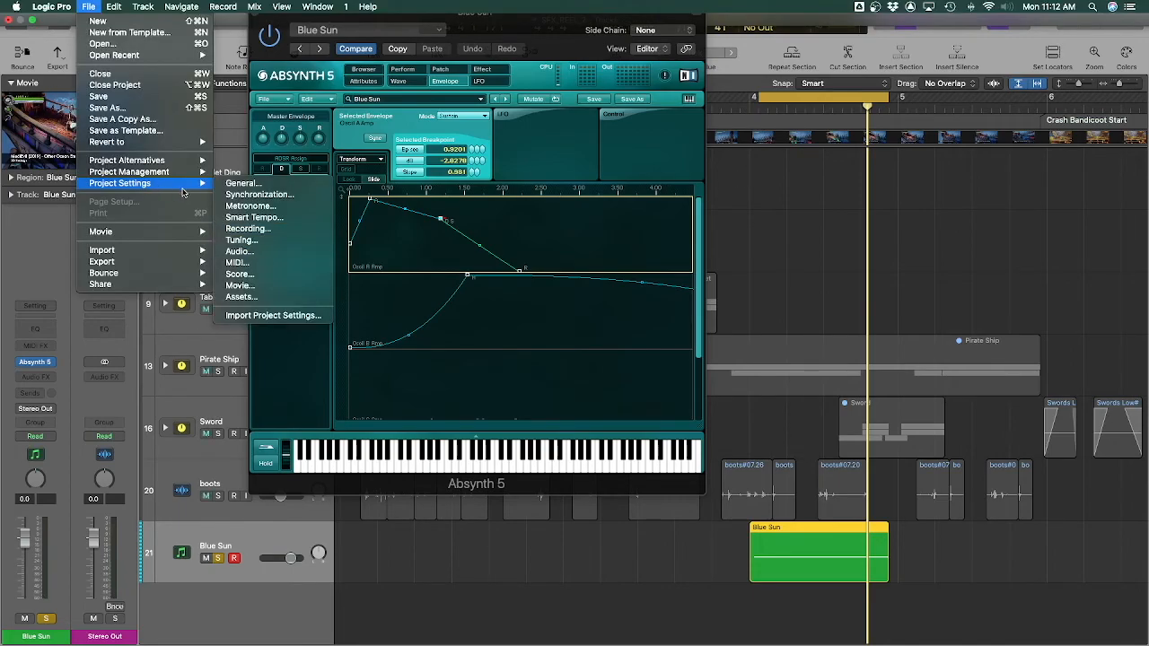
left_click(262, 264)
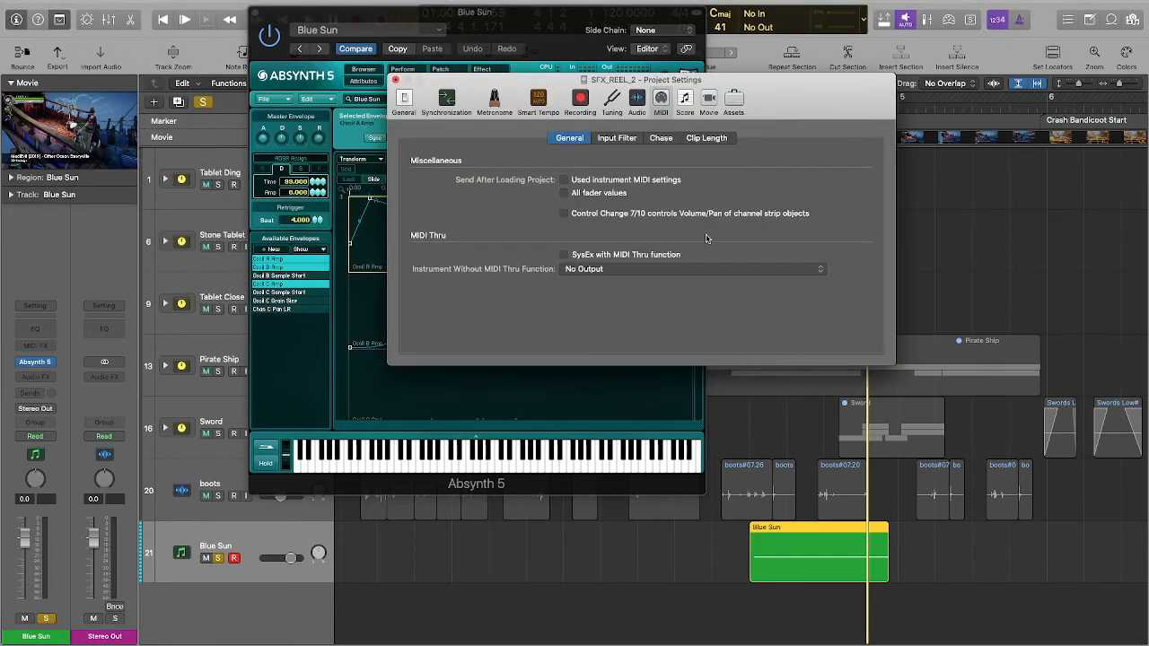
left_click(664, 139)
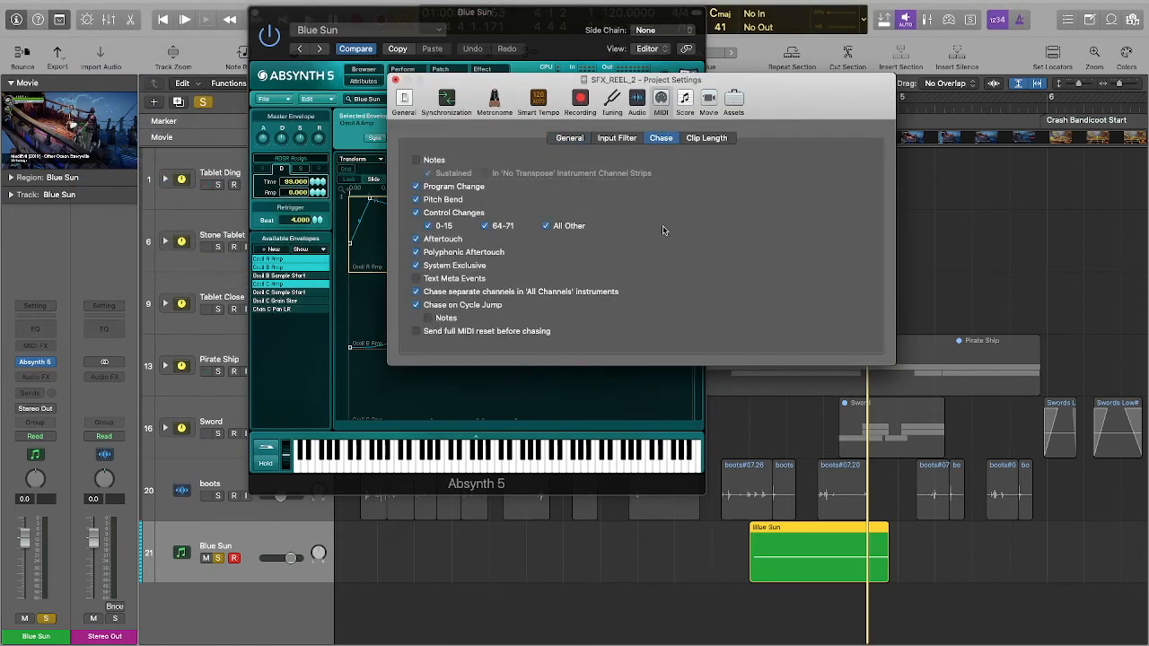
left_click(416, 159)
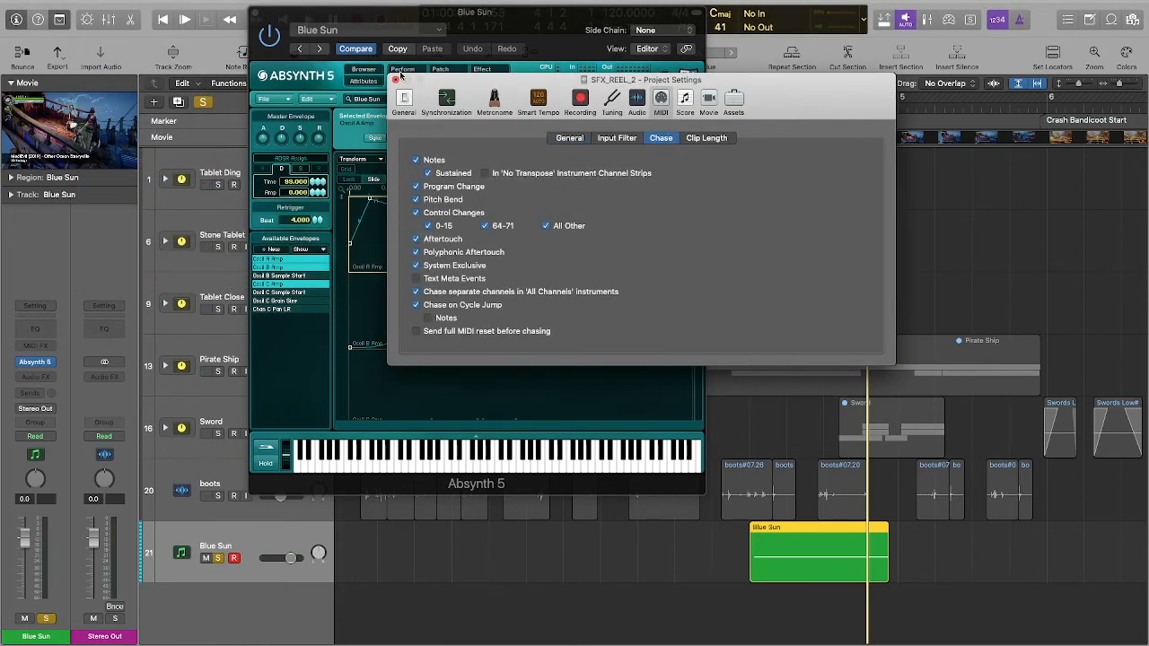
left_click(396, 80)
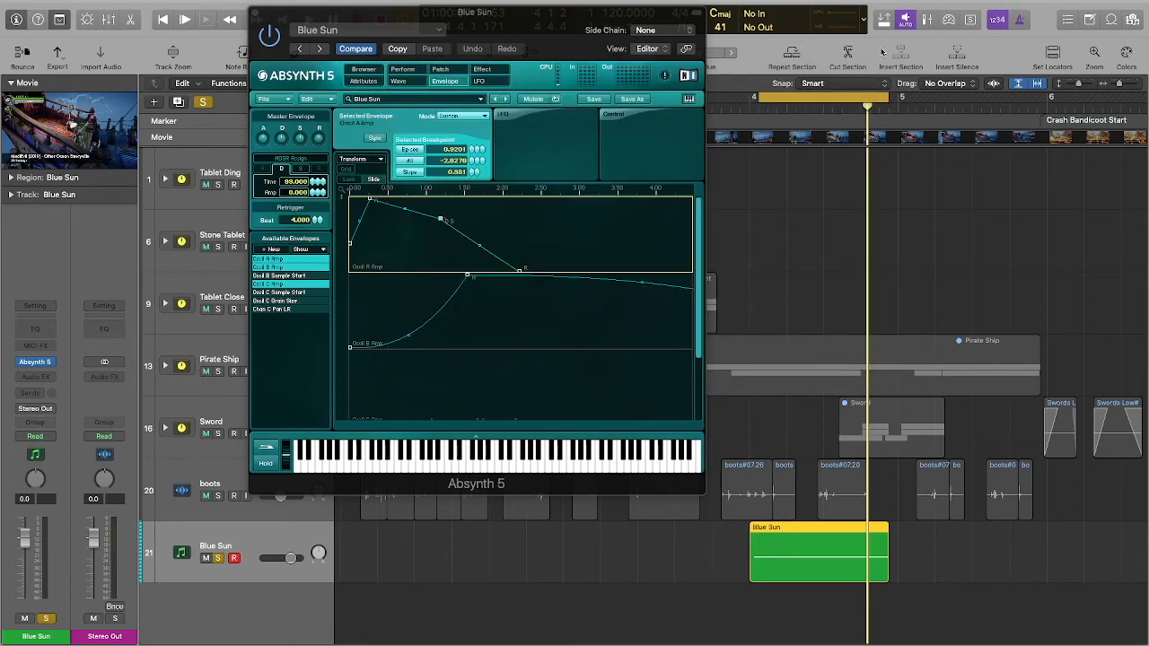
Play back the Blue Sun region from mid-note and from its start, and extend the cycle range's start to bar 4
left_click_drag(866, 109, 796, 115)
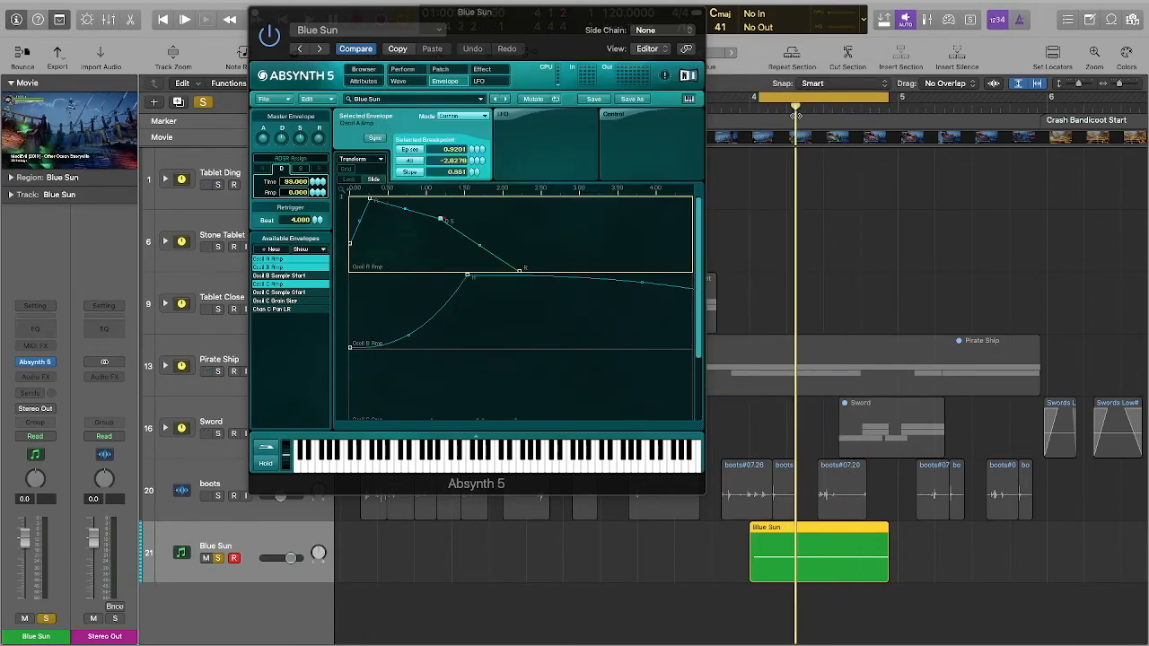
key("space")
left_click(863, 108)
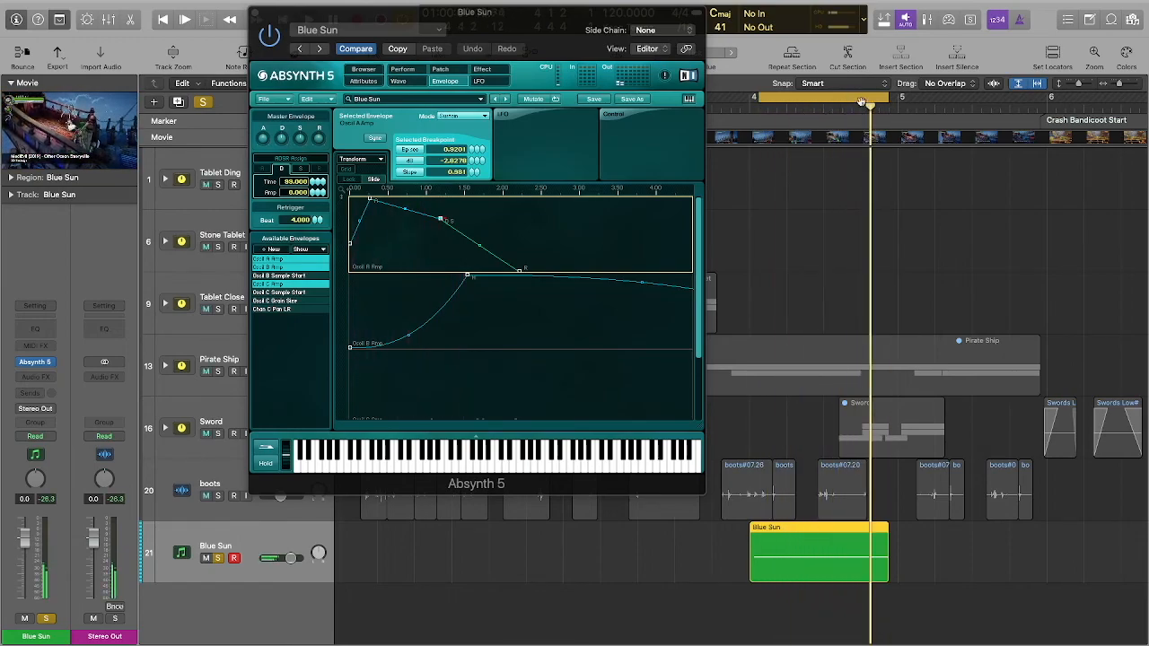
left_click_drag(871, 109, 752, 126)
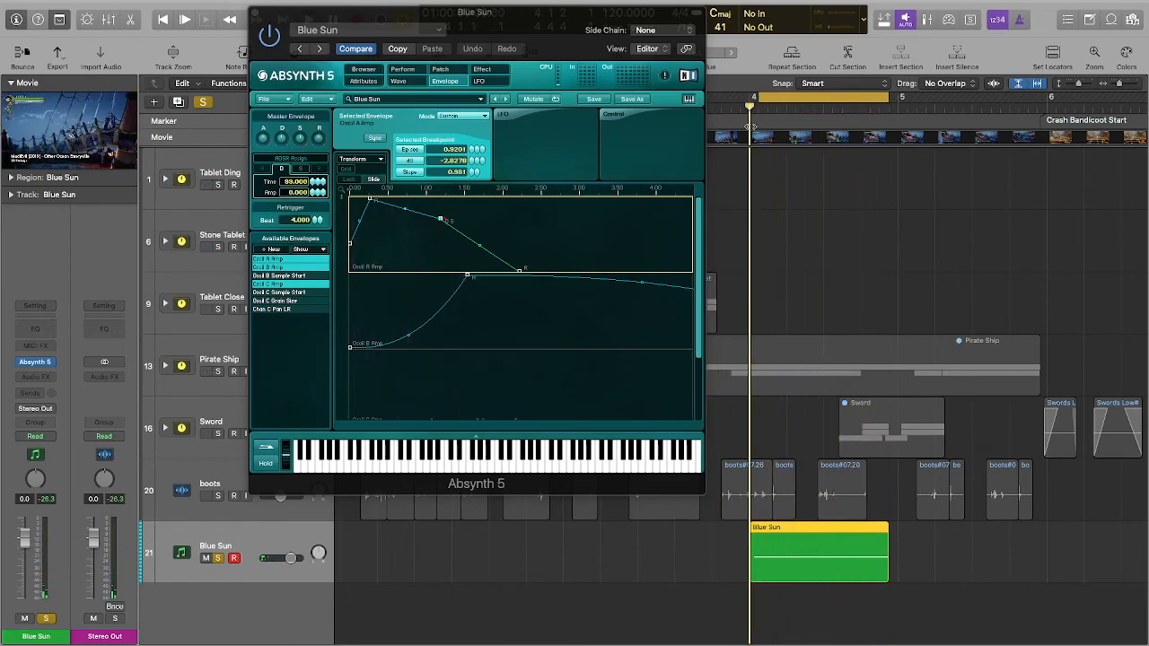
key("space")
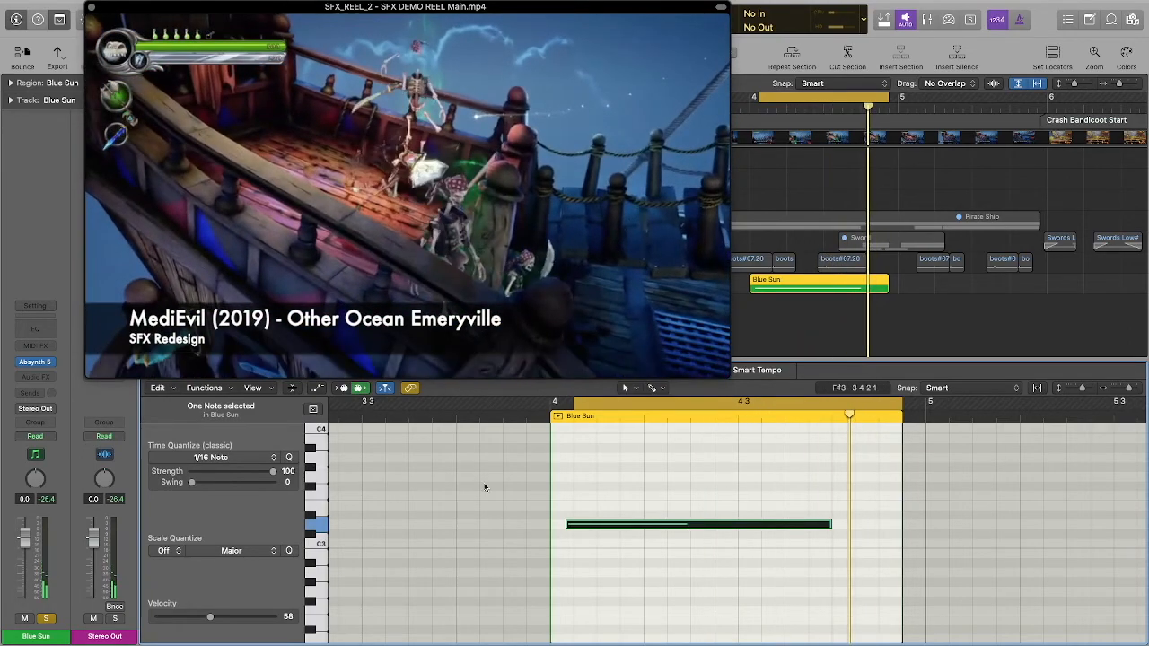
left_click_drag(574, 405, 558, 406)
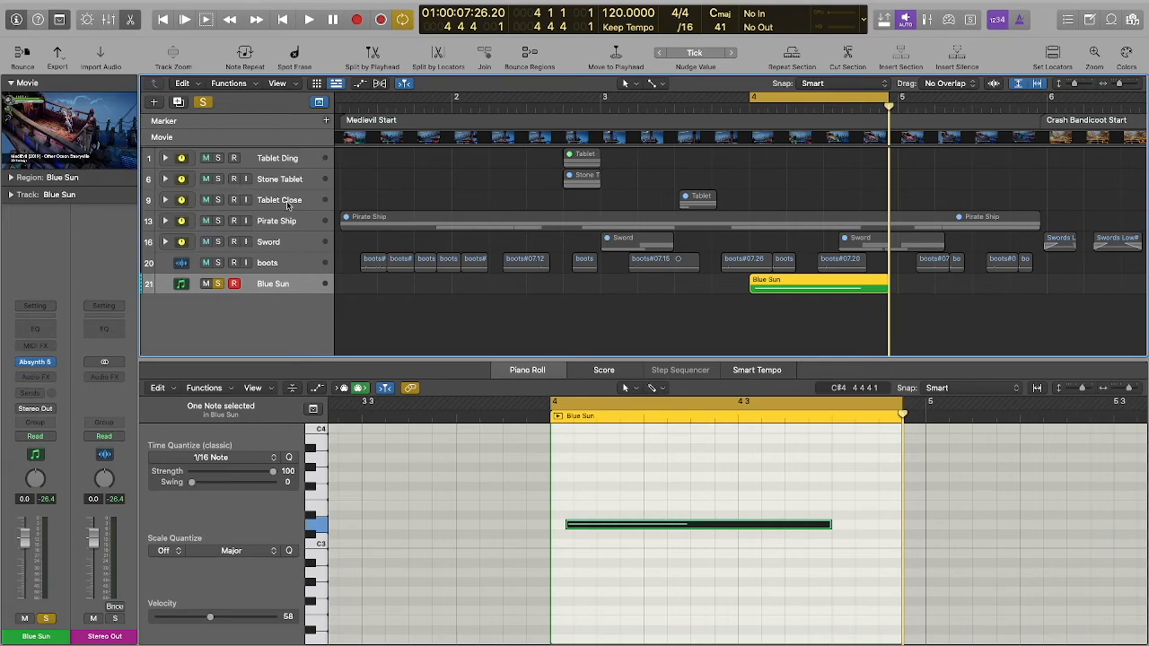
Check the fight scene in the floating movie window, leaving track creation cancelled, and close the movie window
left_click(153, 101)
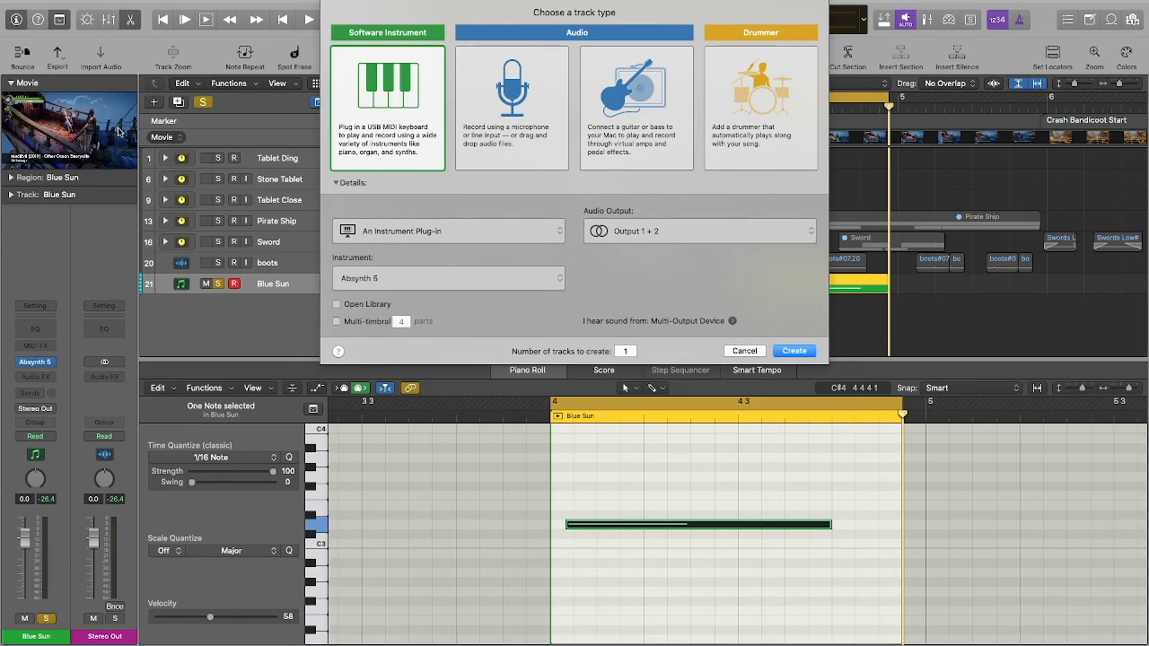
left_click(752, 351)
left_click(76, 142)
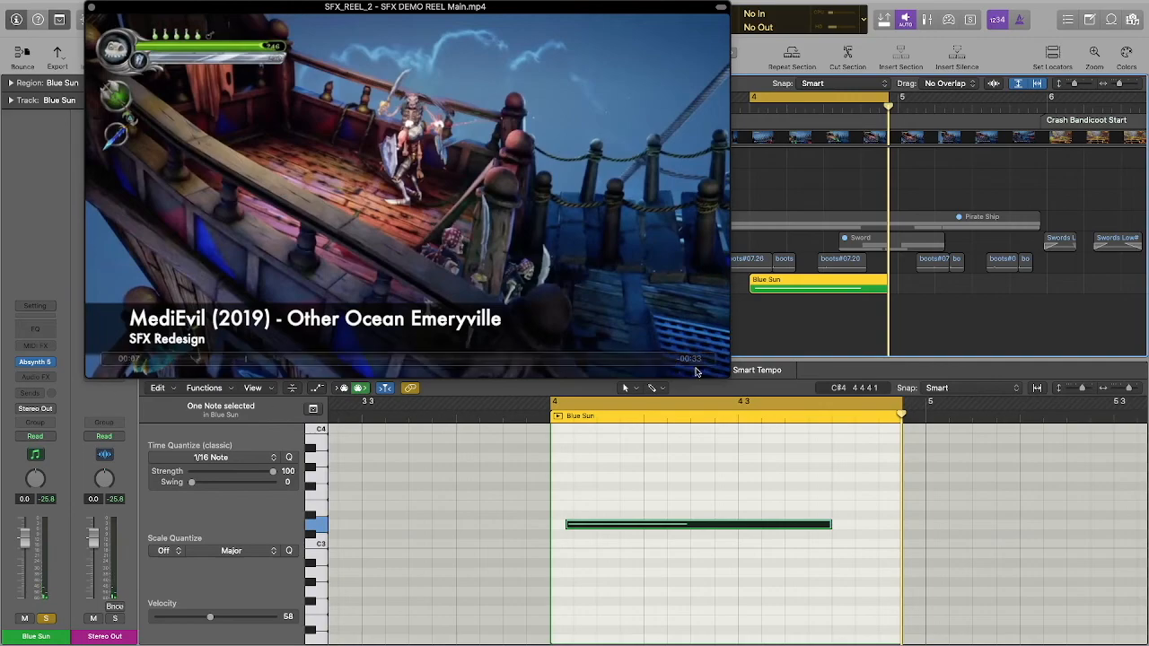
left_click(92, 7)
Create a software instrument track with Serum, move its plug-in window up, and turn on the noise oscillator
left_click(154, 101)
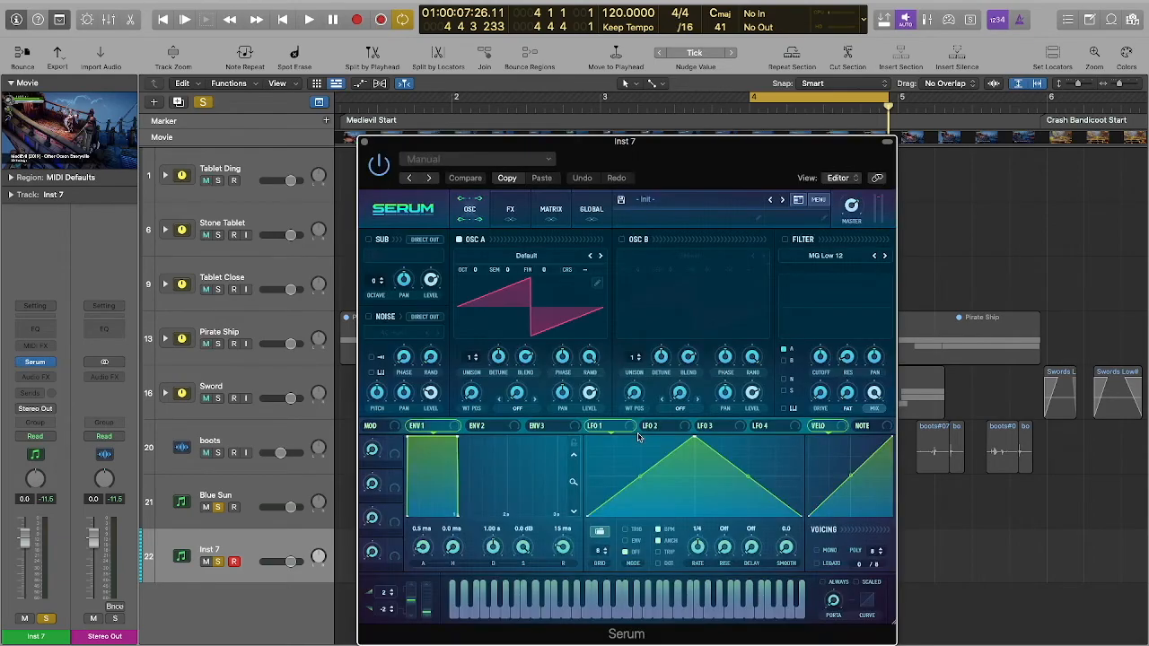
left_click_drag(600, 153, 600, 18)
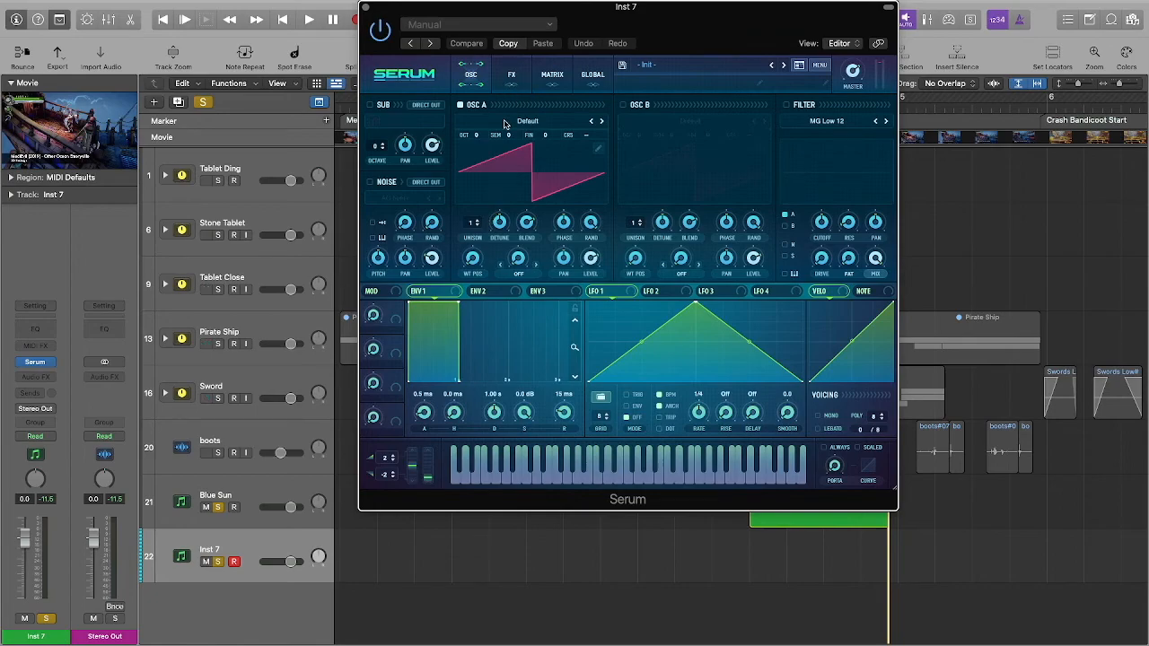
left_click(369, 183)
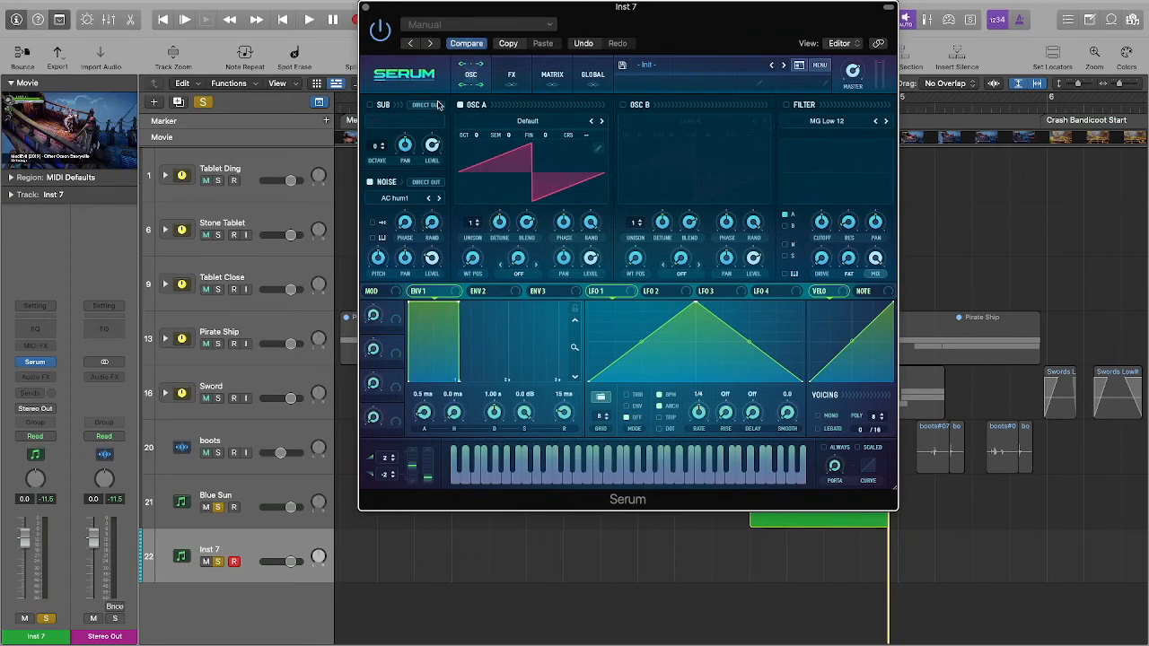
Turn off Serum's oscillator A so only the noise plays, and set Env 1's attack to 466 ms
left_click(460, 105)
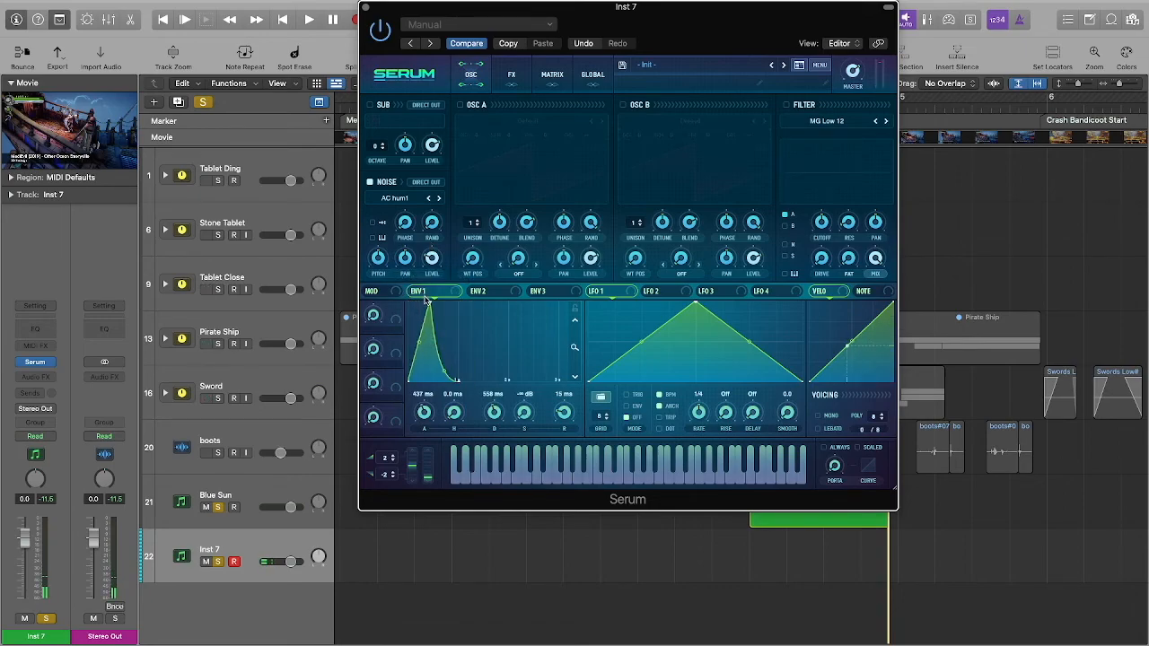
left_click_drag(429, 304, 437, 303)
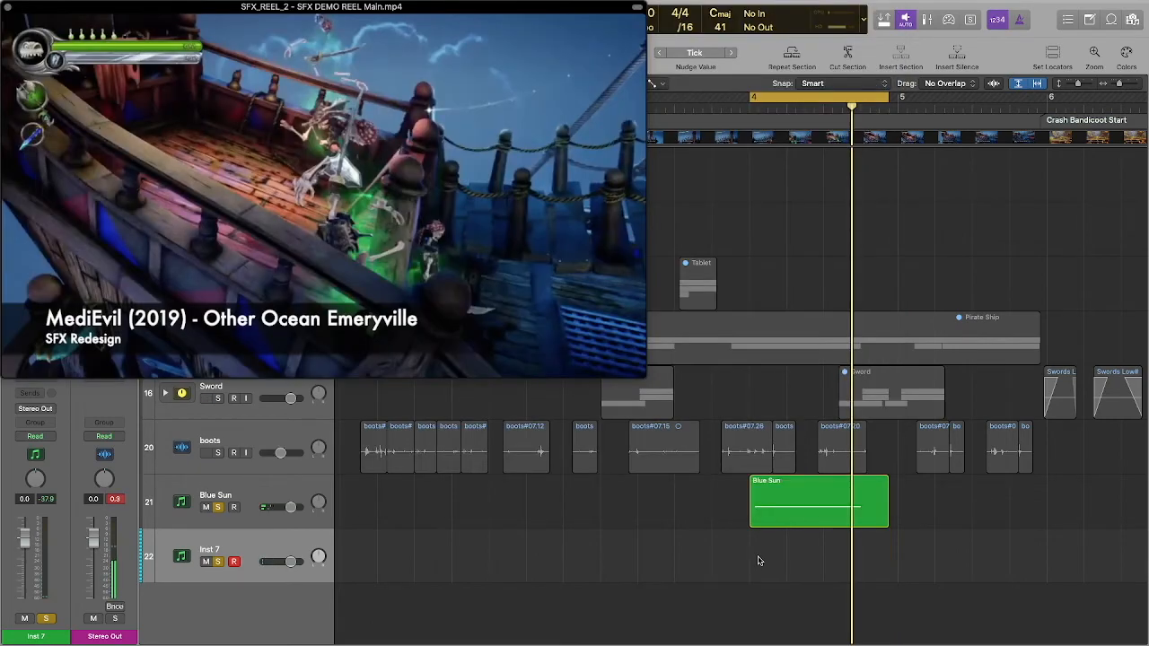
Record one sustained MIDI note on the Inst 7 track over bar 4 and reposition the playhead early in that region
key("space")
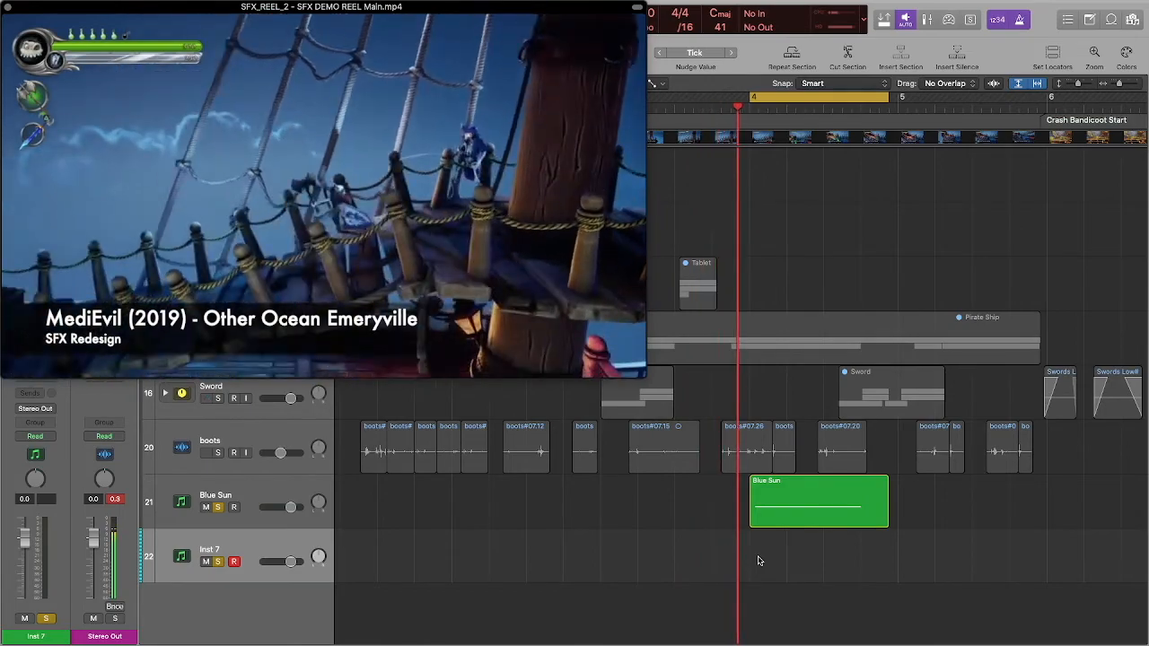
key("space")
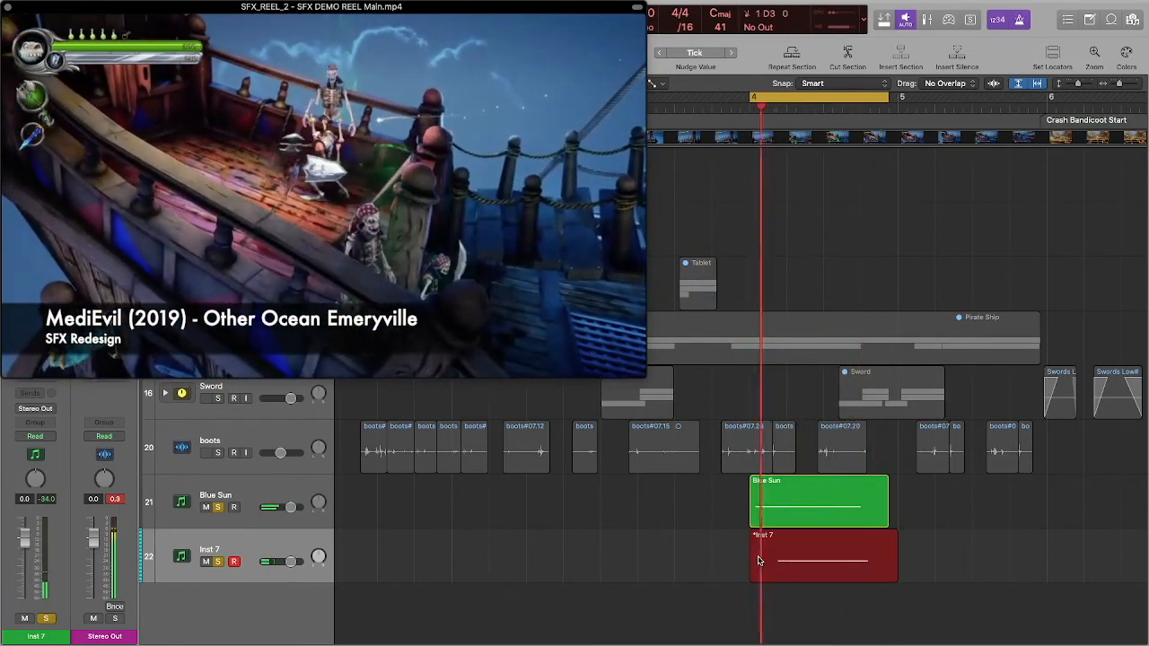
left_click_drag(770, 103, 776, 108)
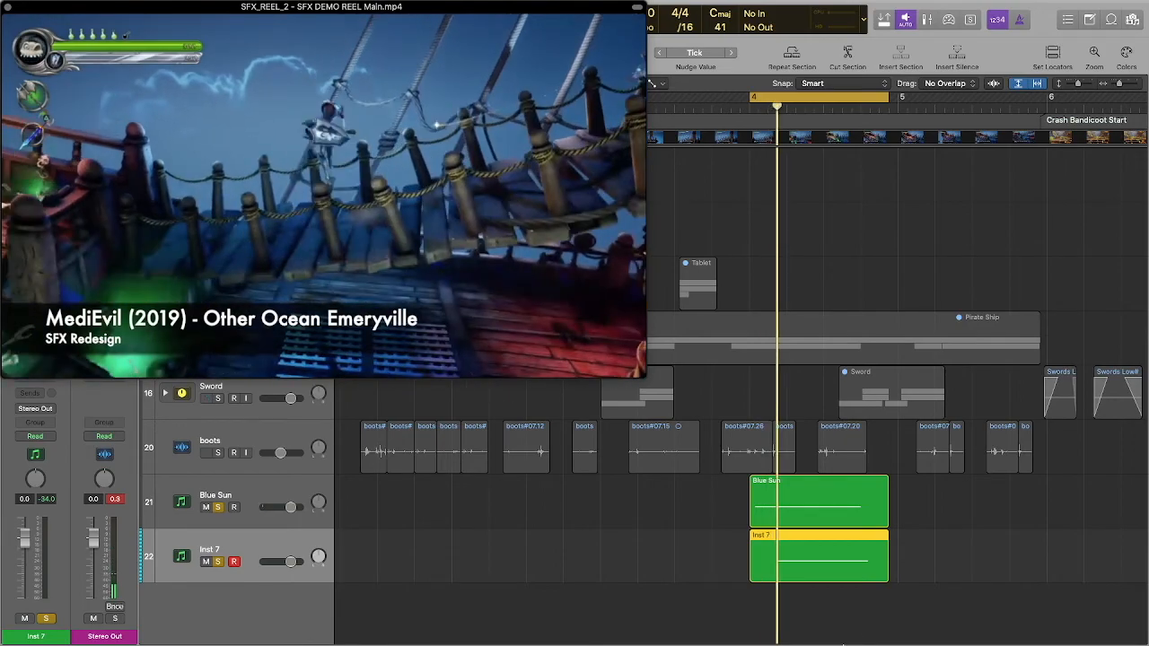
Shift the Inst 7 region's D3 note in the piano roll to begin just before beat 3 of bar 4, checking it against the movie
double_click(808, 570)
left_click_drag(621, 434, 646, 450)
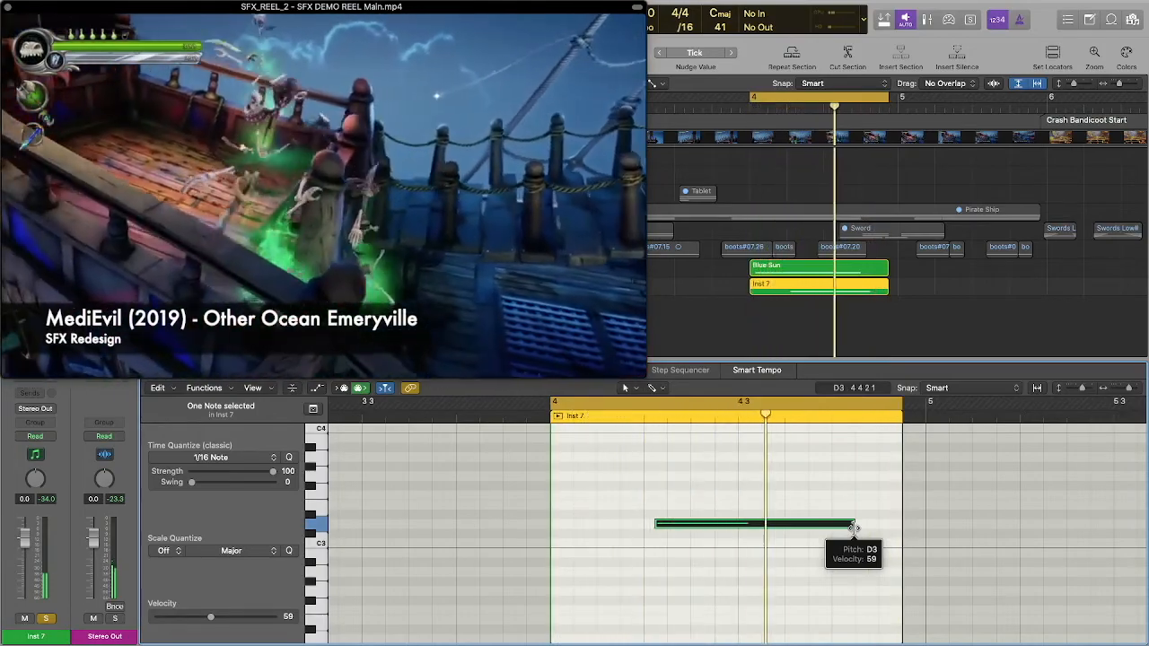
left_click_drag(393, 242, 389, 279)
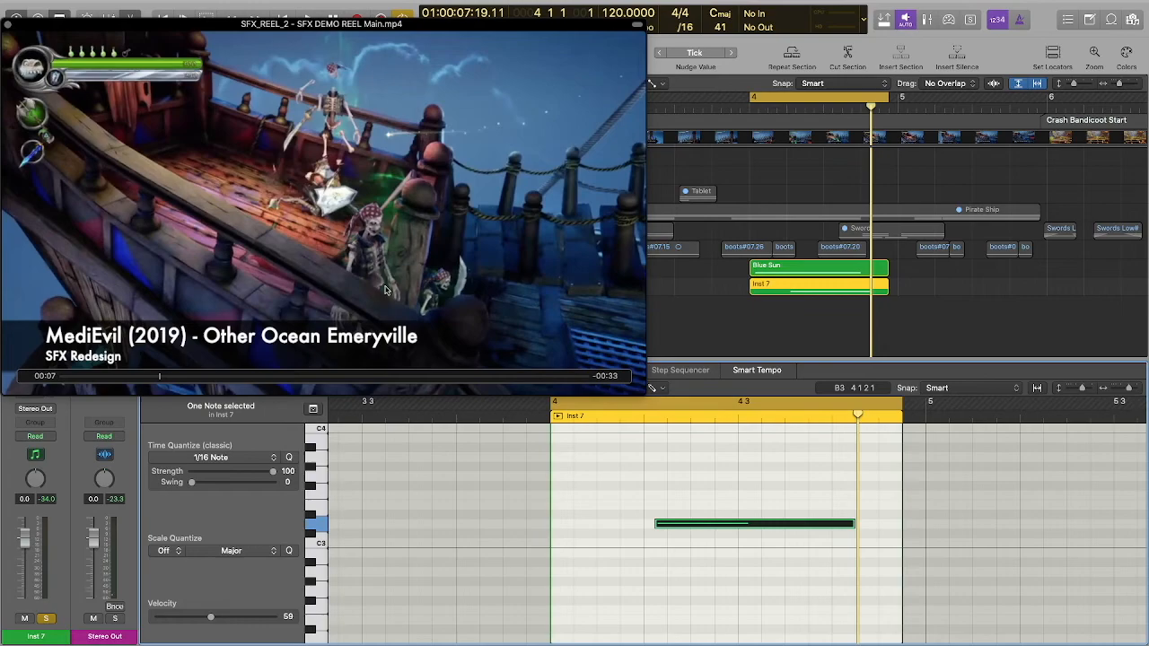
left_click_drag(871, 108, 833, 112)
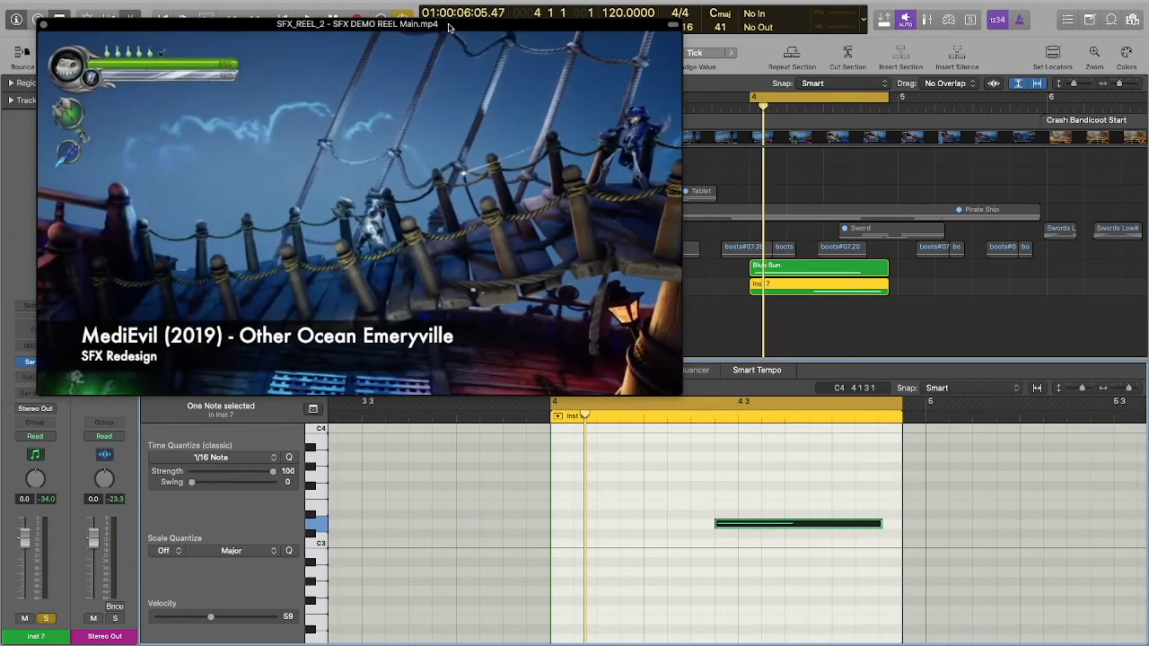
left_click_drag(440, 77, 428, 60)
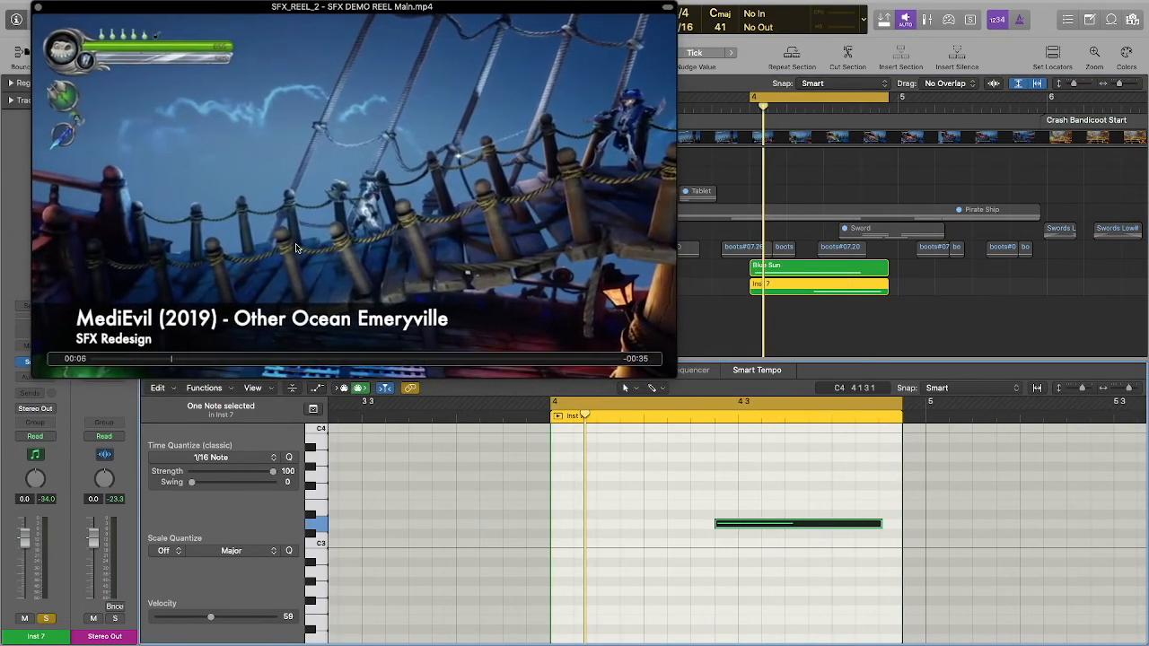
key("space")
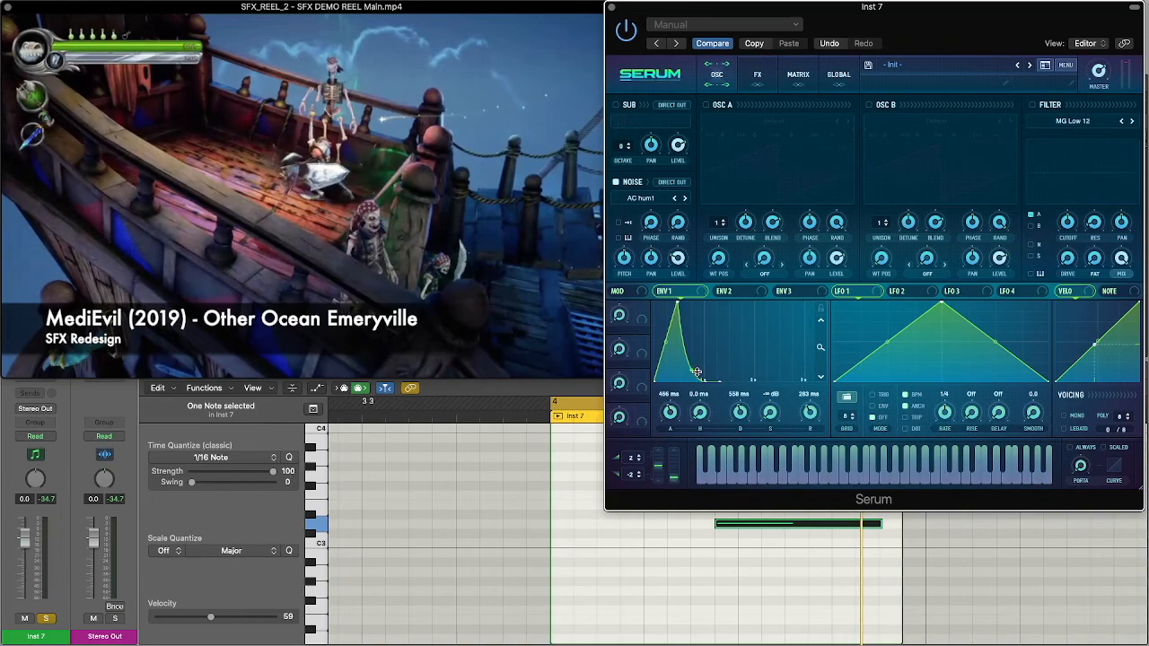
Set Env 1's decay to 638 ms and sustain to -66.0 dB in Inst 7's Serum, and close the piano roll
left_click_drag(696, 376, 712, 386)
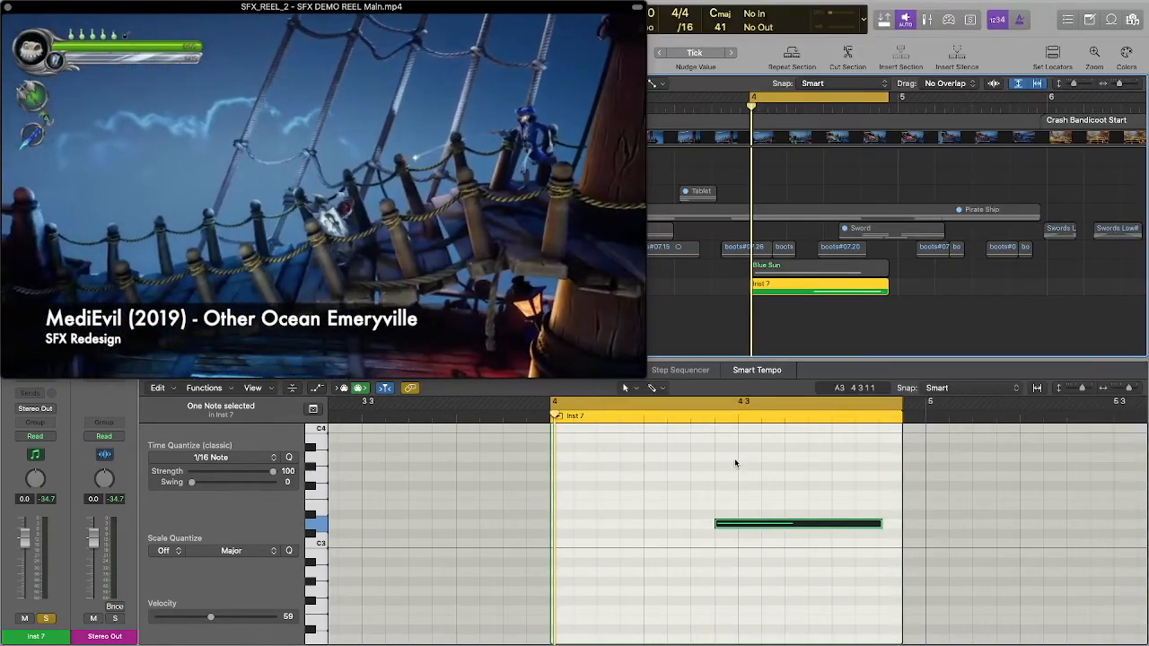
key("p")
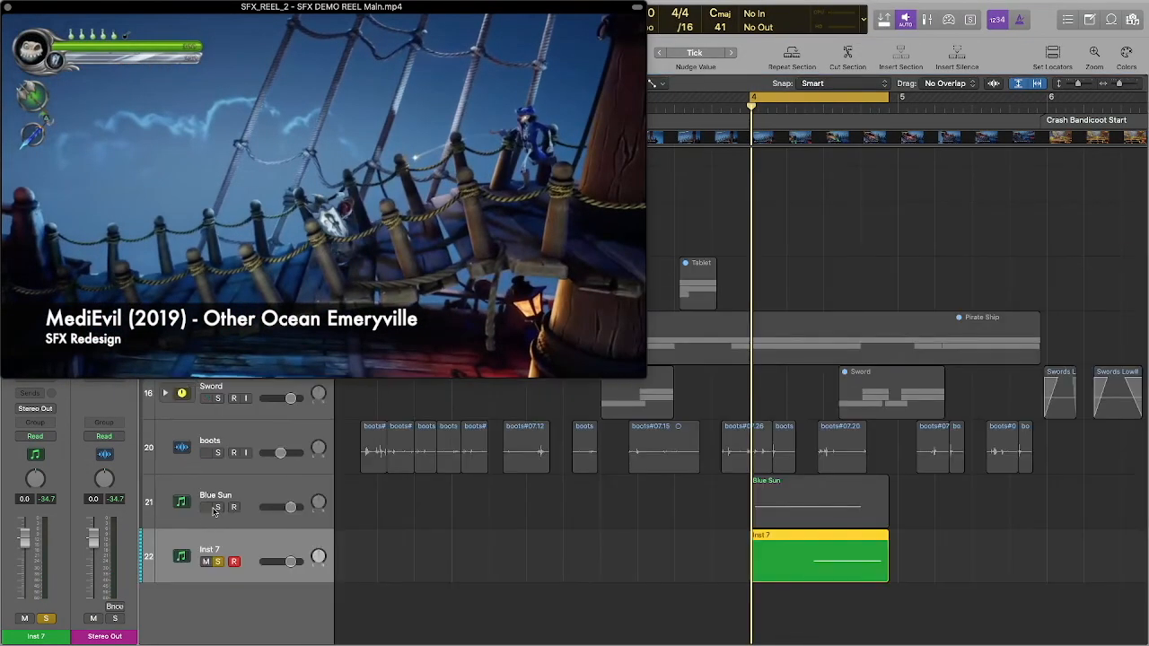
Solo the Blue Sun track and group it with Inst 7 in a summing stack named Skeletal Rise
left_click(217, 509)
left_click(252, 505)
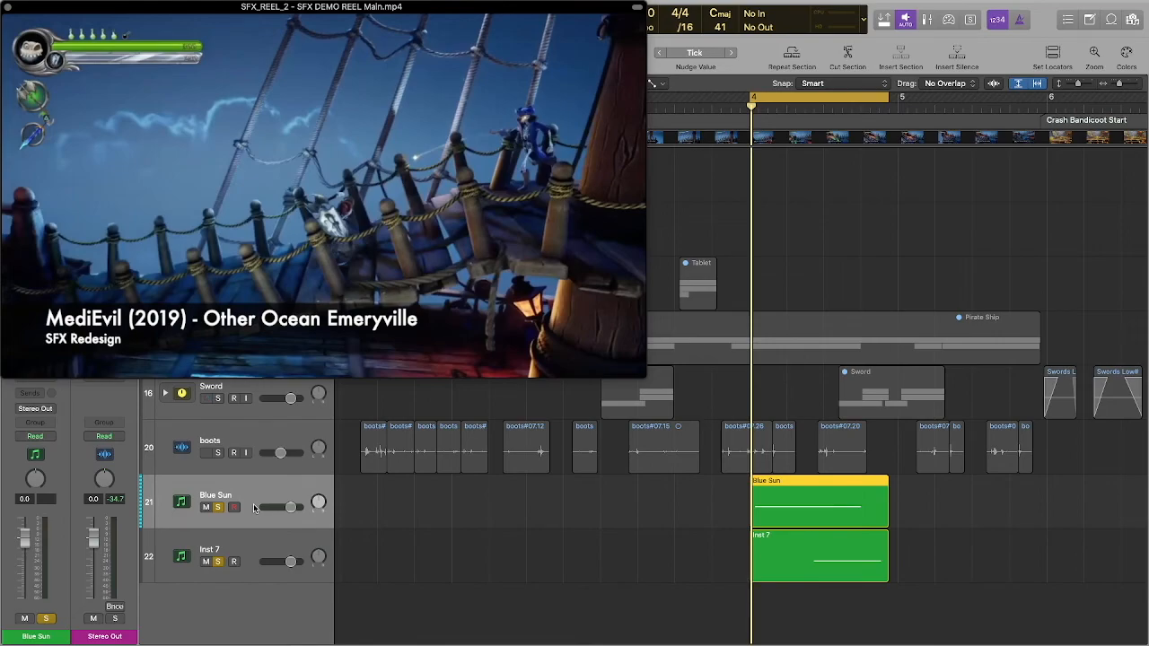
left_click(247, 544, "shift")
right_click(246, 542)
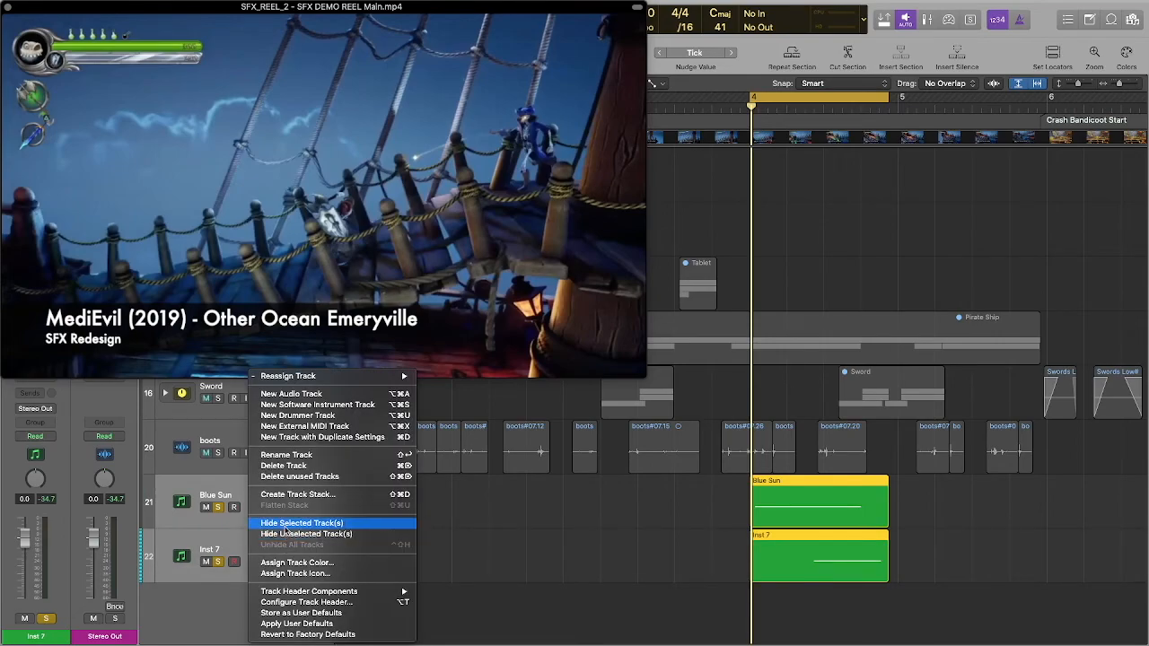
left_click(284, 495)
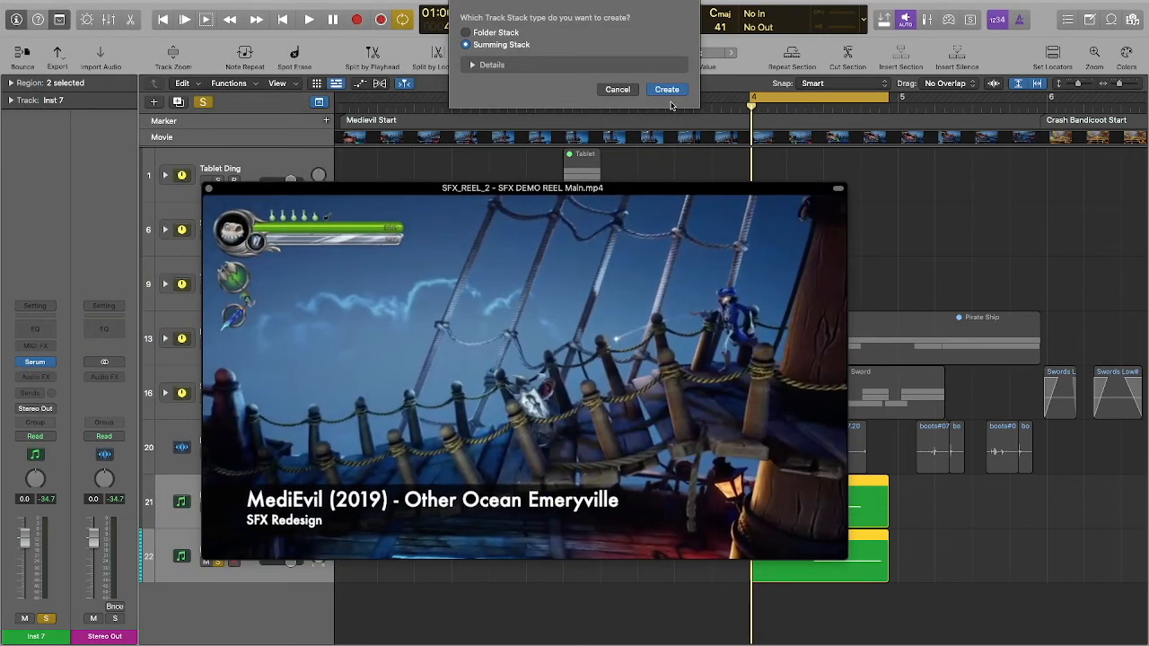
left_click(667, 89)
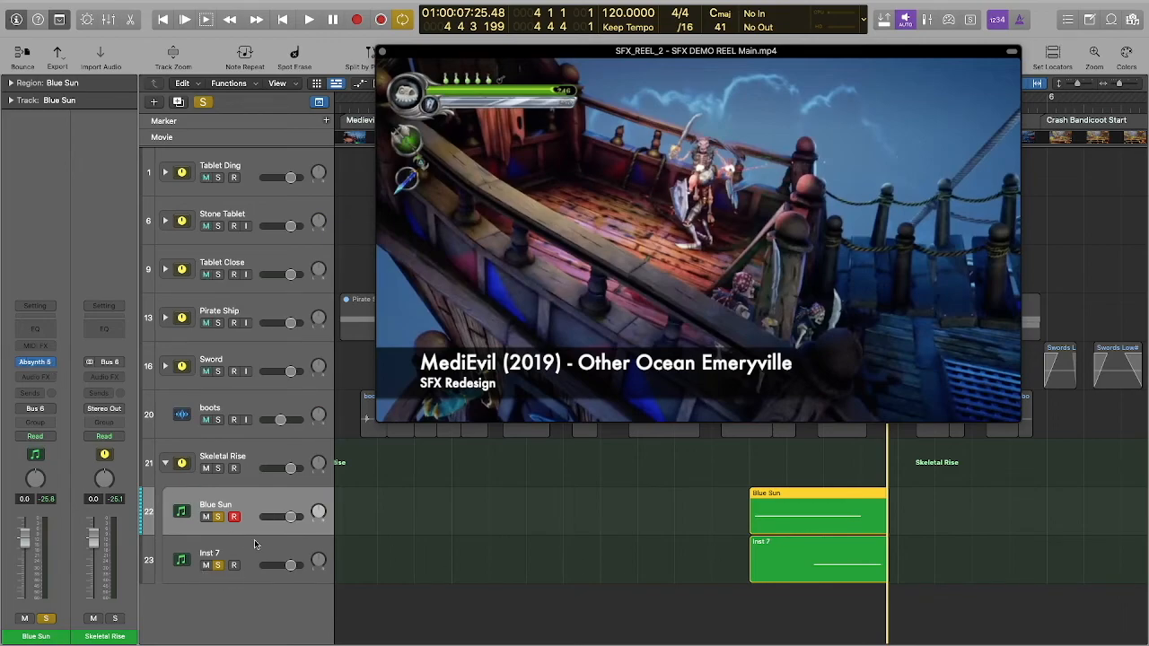
Turn off solo on Inst 7 and replace Absynth 5 with a stereo Serum on the Blue Sun track
left_click(219, 565)
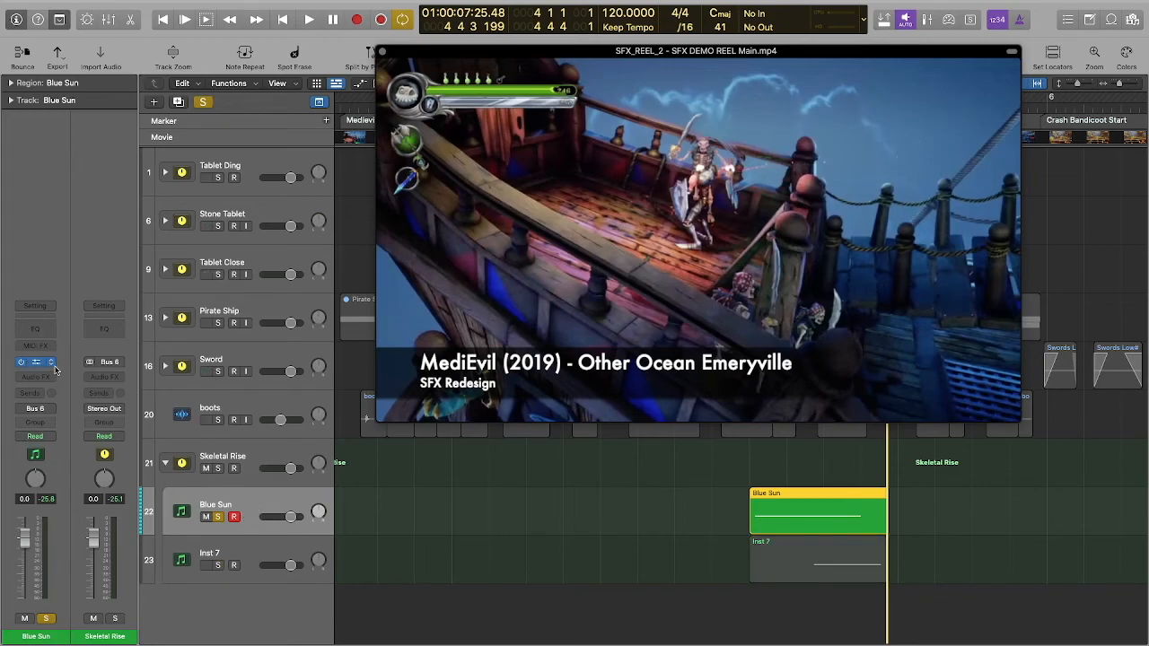
left_click(54, 366)
mouse_move(107, 614)
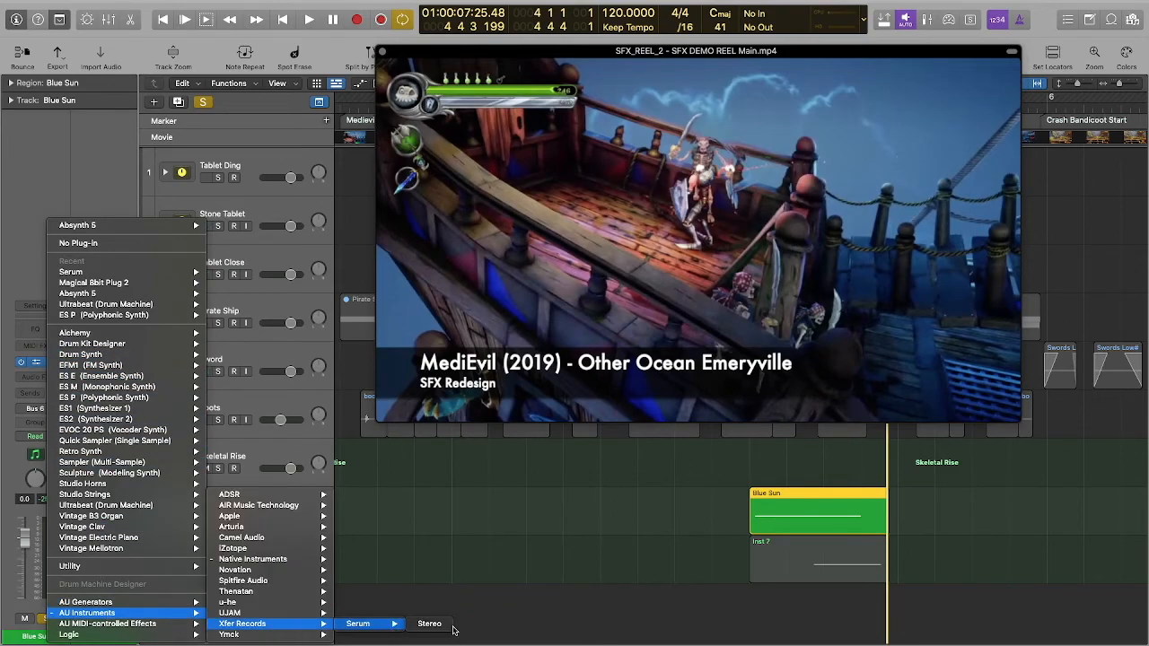
left_click(453, 631)
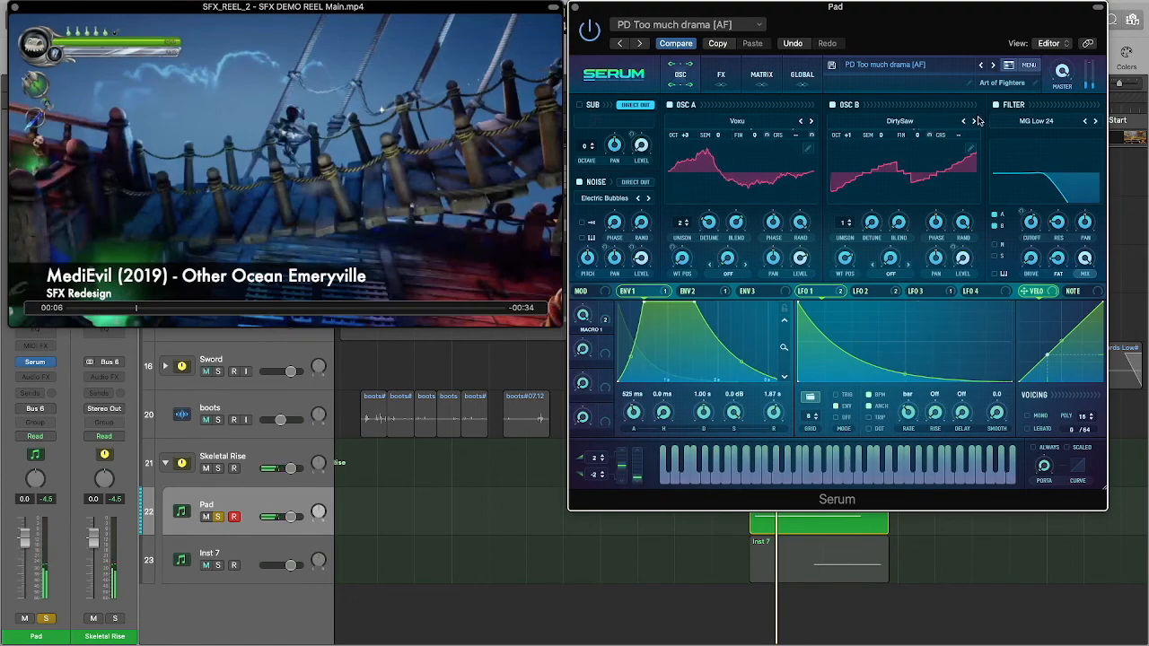
Compare the PD Too much drama patch with oscillator B switched off and on during playback
left_click(834, 106)
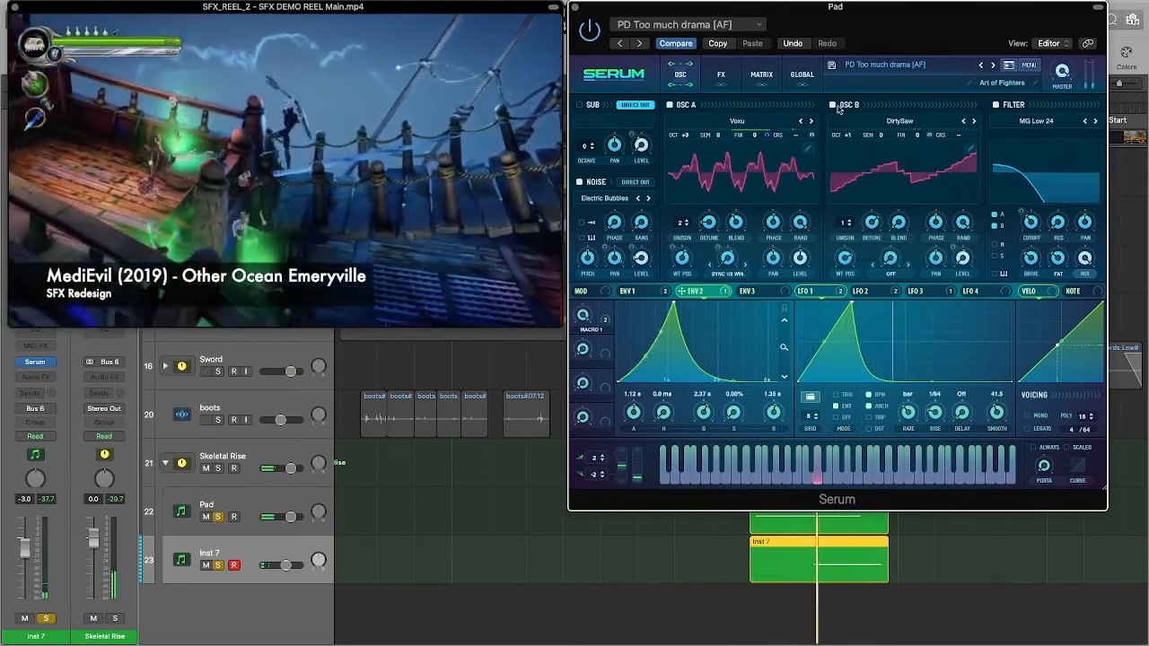
left_click(833, 106)
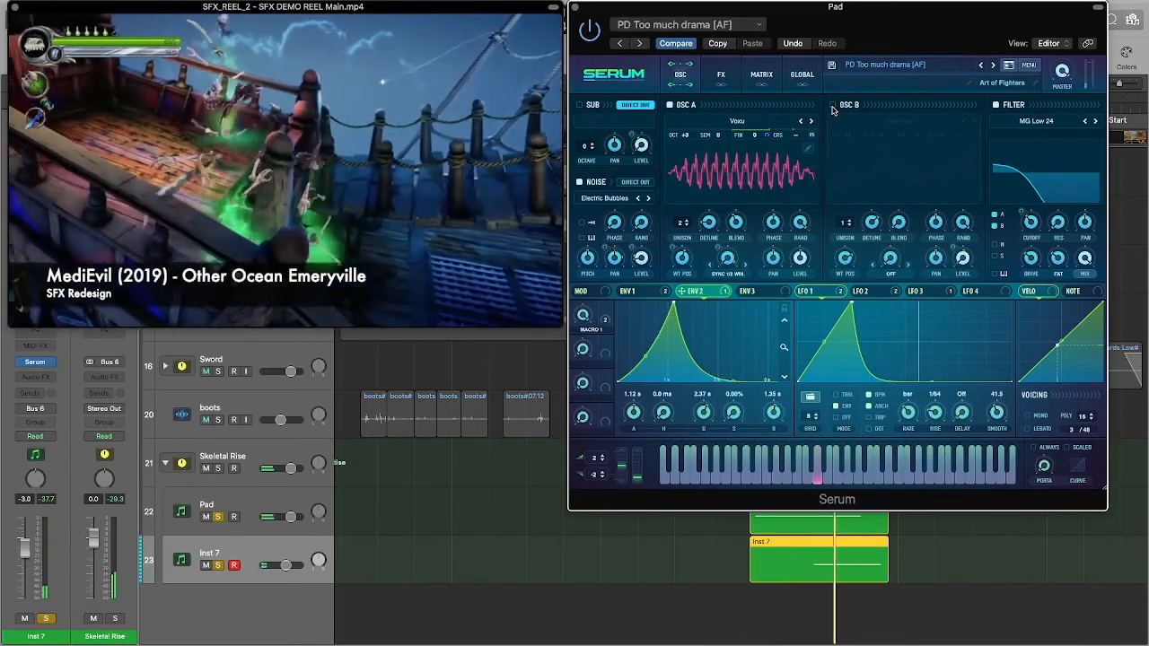
left_click(833, 105)
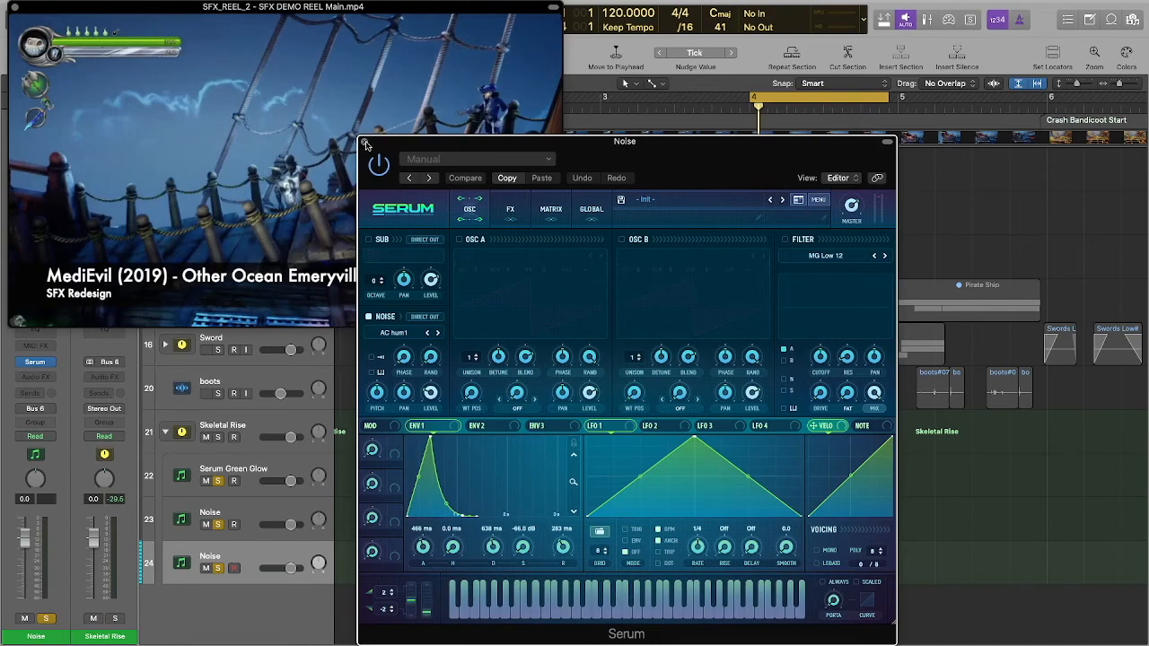
Close the duplicated Noise track's Serum window, load Kontakt on that track instead, and close the floating movie window
left_click(364, 142)
left_click_drag(179, 321, 577, 320)
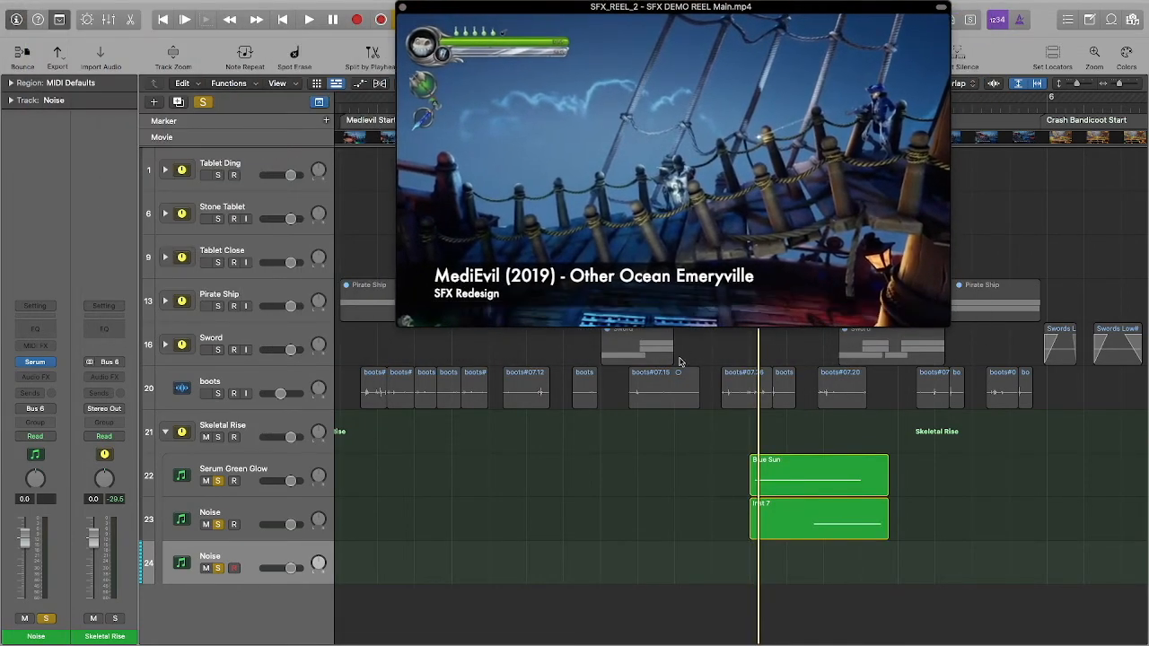
left_click(52, 363)
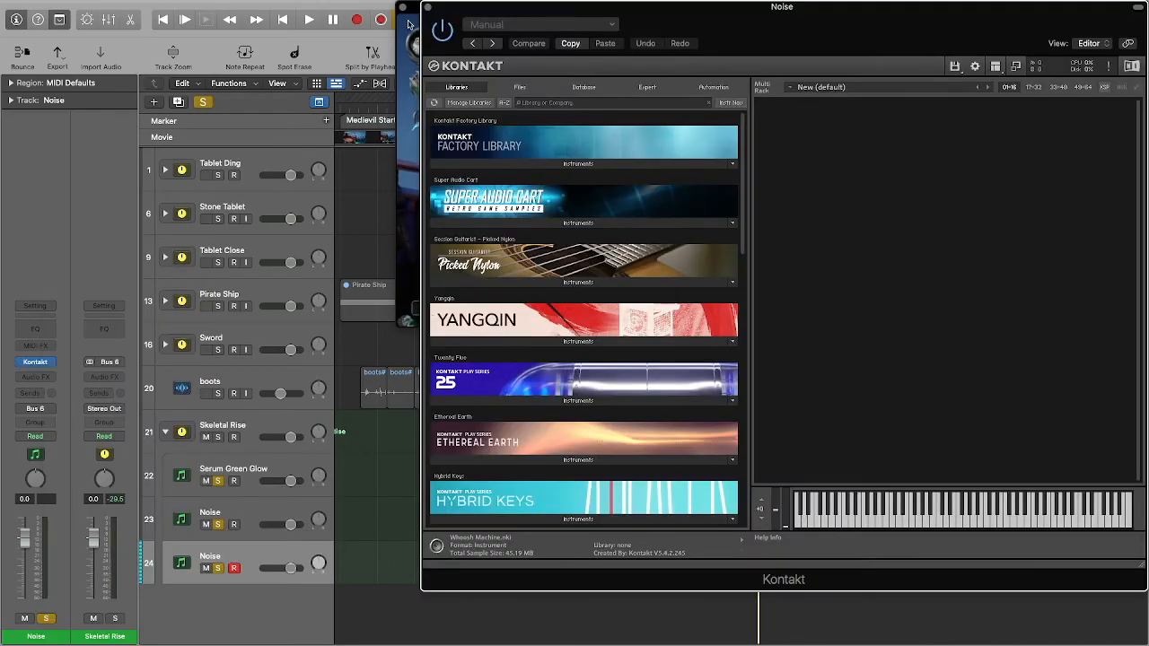
left_click(407, 11)
left_click(403, 7)
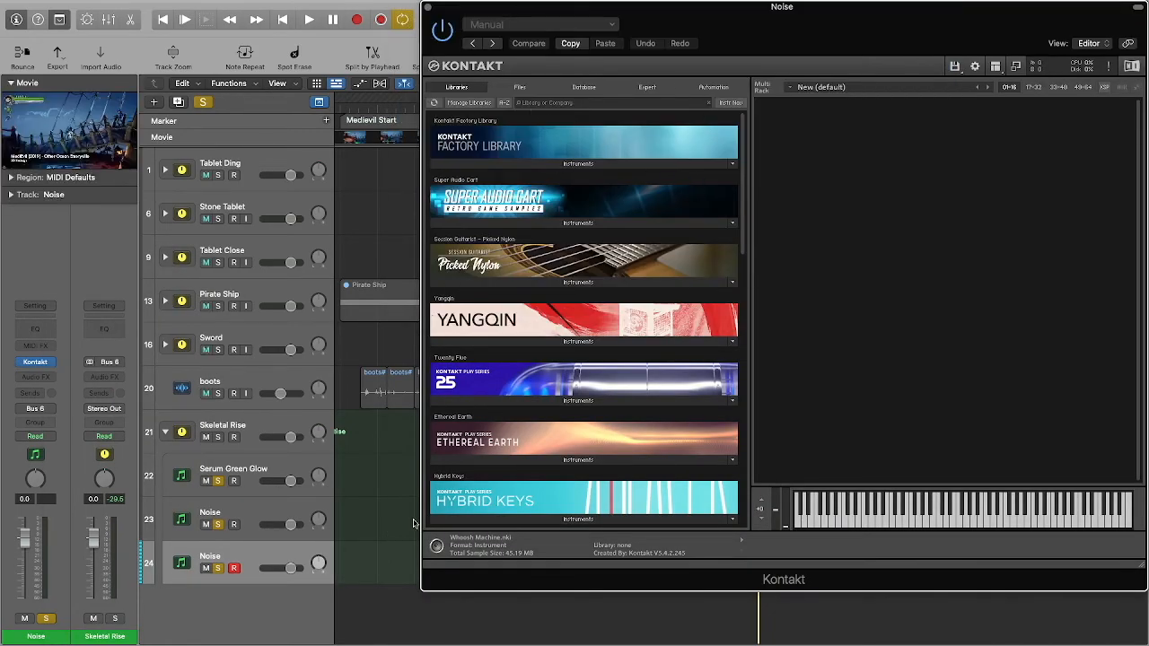
Load the Ethereal Earth.nki instrument from Kontakt's Ethereal Earth library
left_click(528, 459)
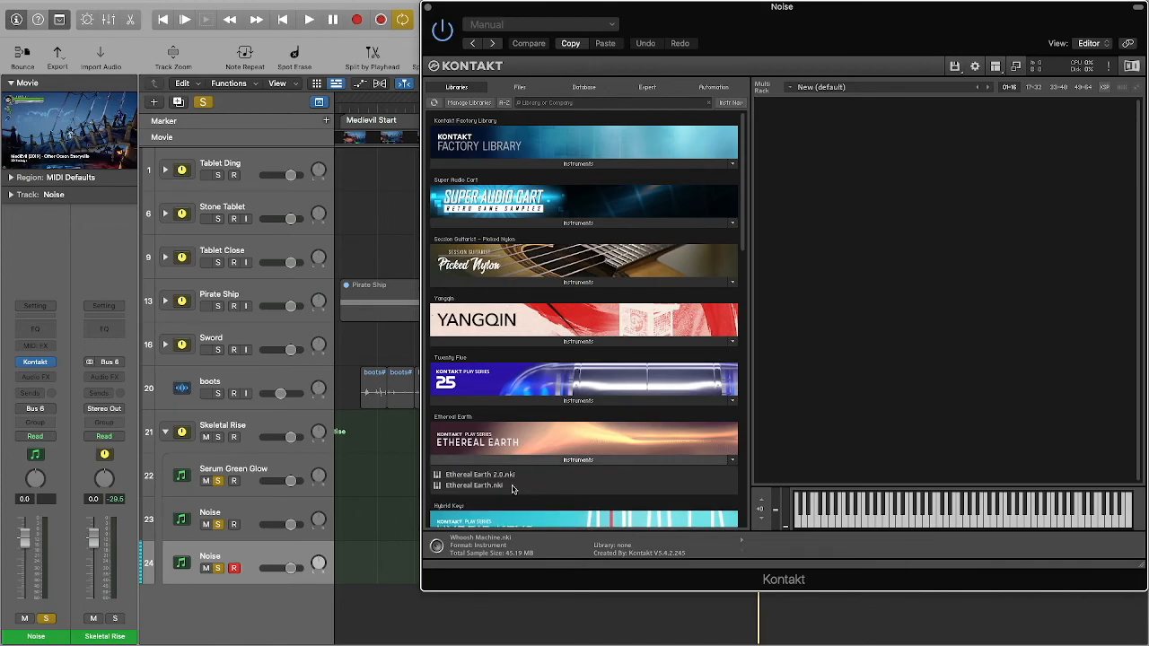
left_click(514, 486)
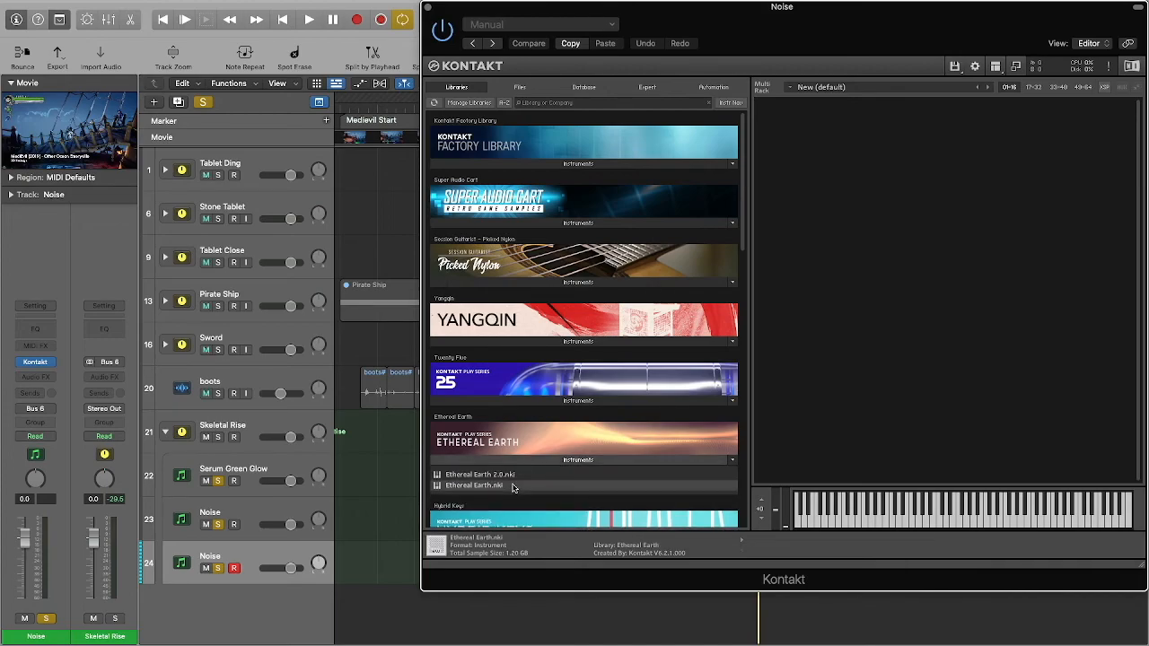
double_click(513, 486)
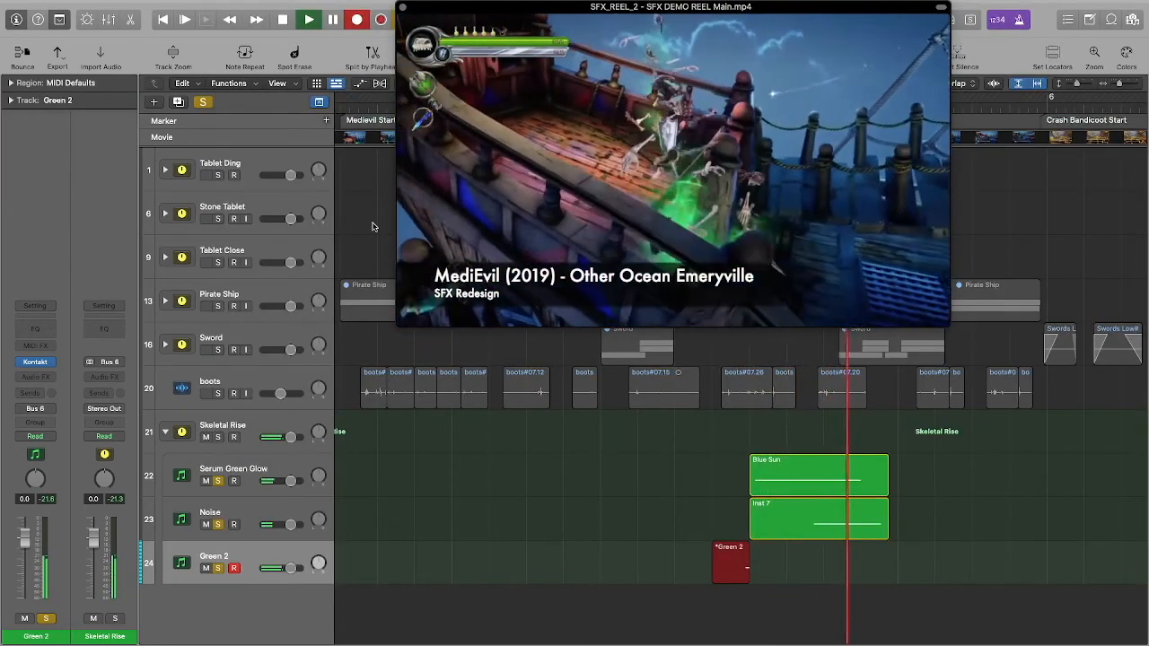
Review the recorded Green 2 note in the piano roll during playback and stop the transport
key("p")
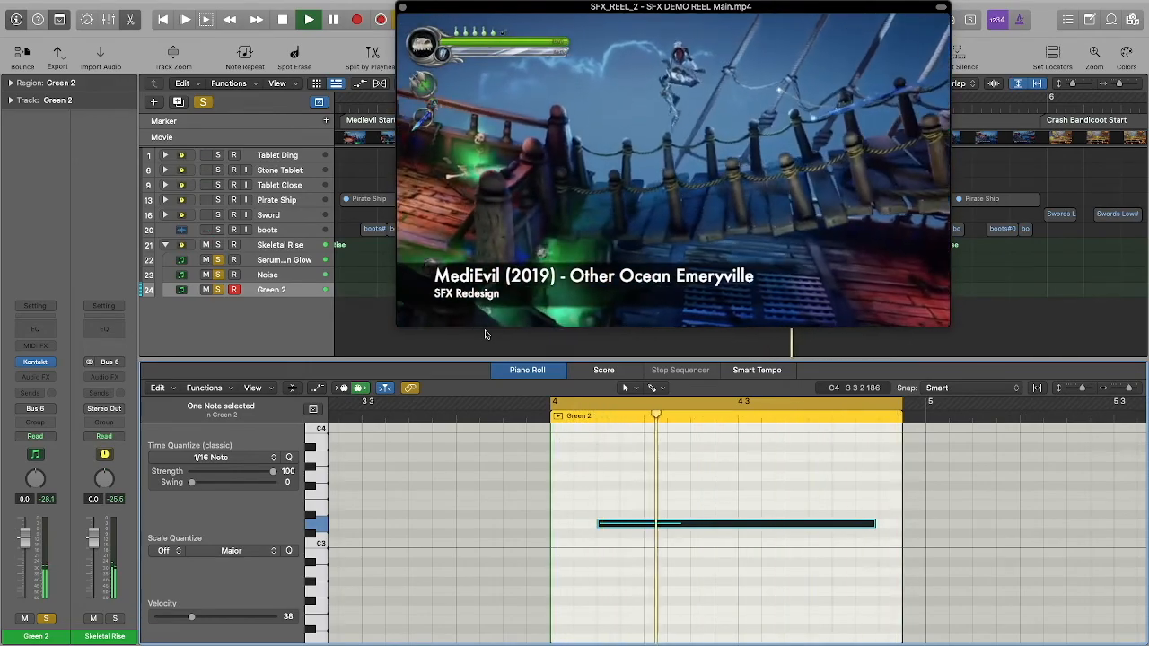
key("space")
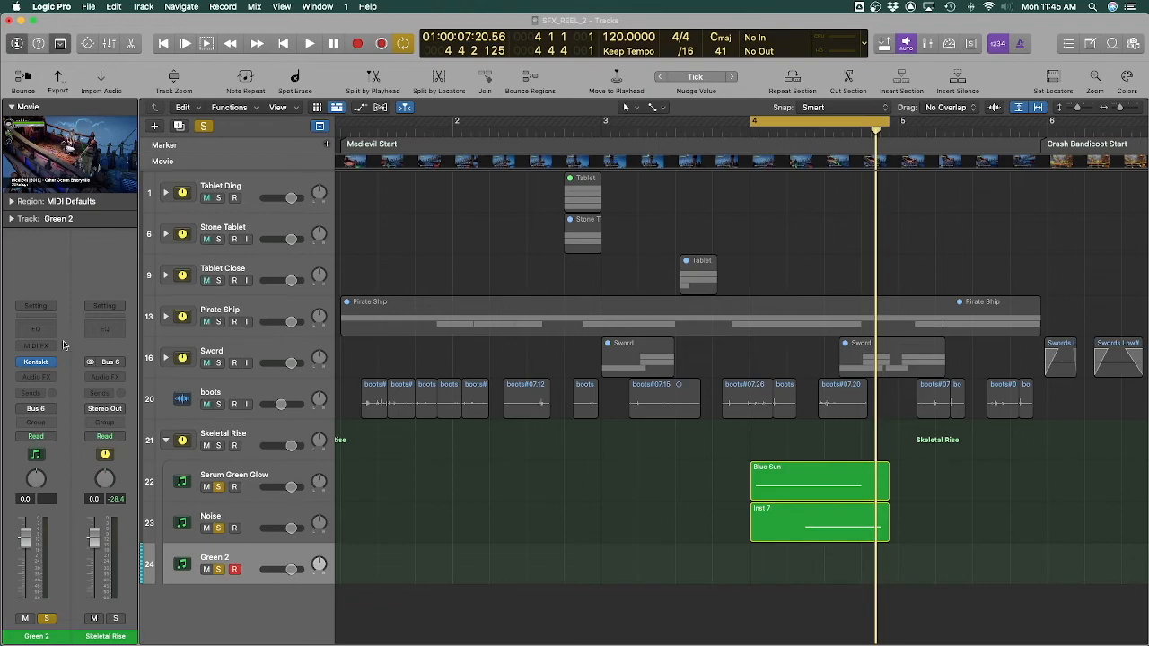
Replace Kontakt with Ultrabeat on the Green 2 track and load the Classic Dub Kit 02 preset
left_click(58, 361)
left_click(242, 506)
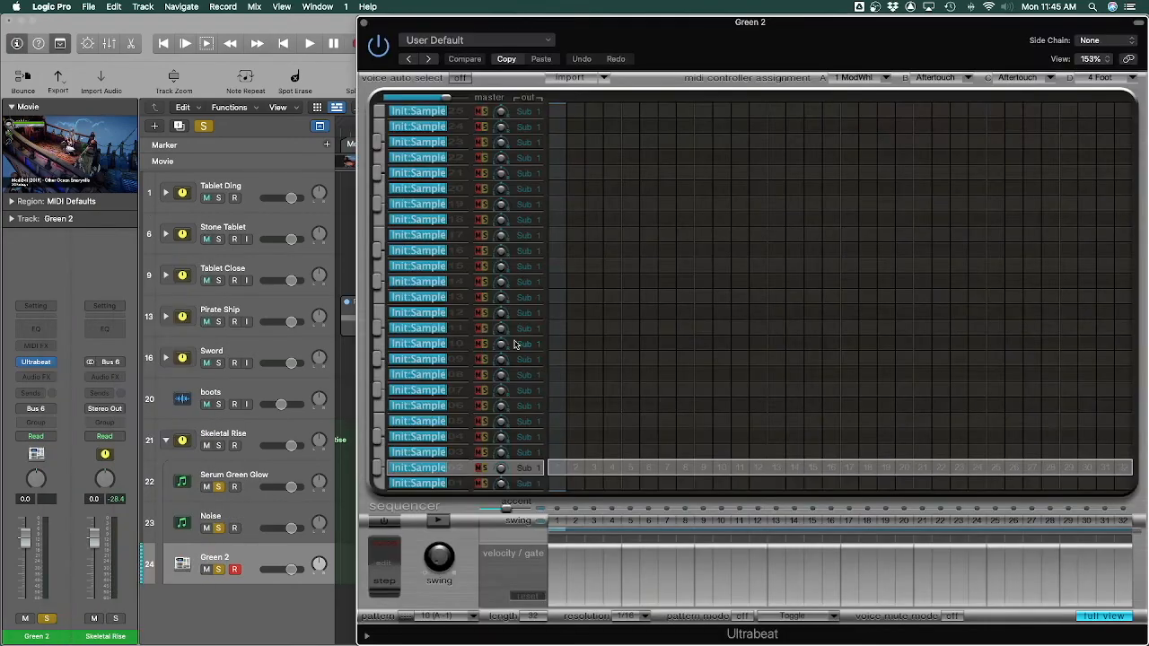
left_click(490, 42)
mouse_move(556, 284)
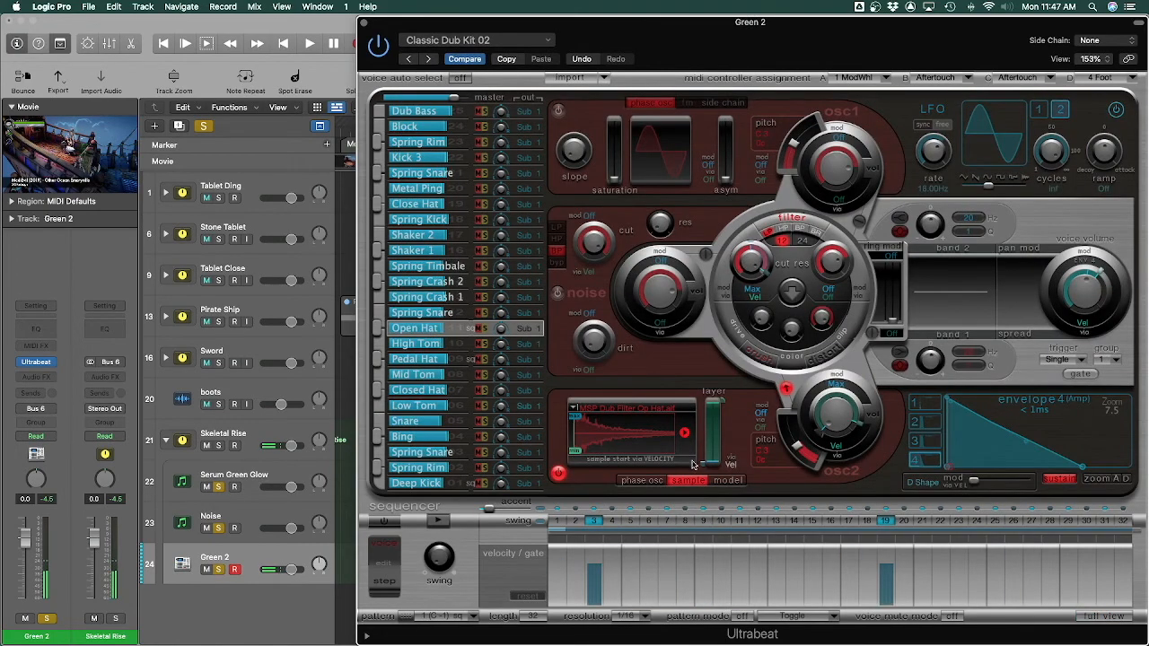
Reverse the Open Hat voice's sample in Ultrabeat's oscillator 2, and close the plug-in in favour of the floating movie window
left_click(684, 433)
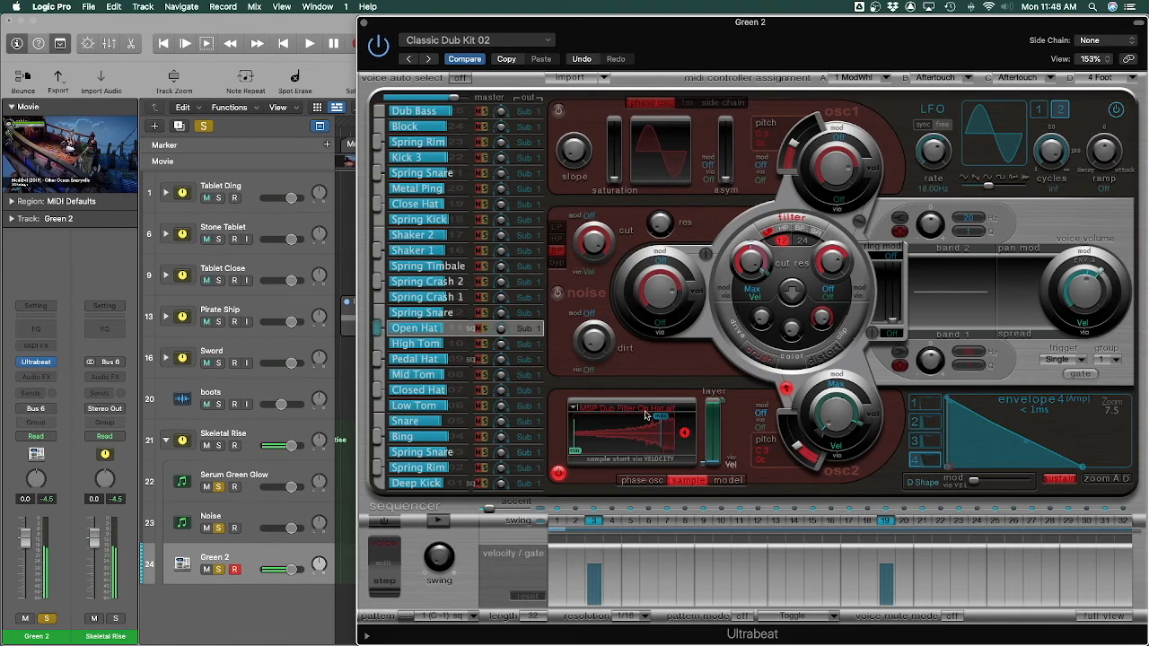
left_click(587, 296)
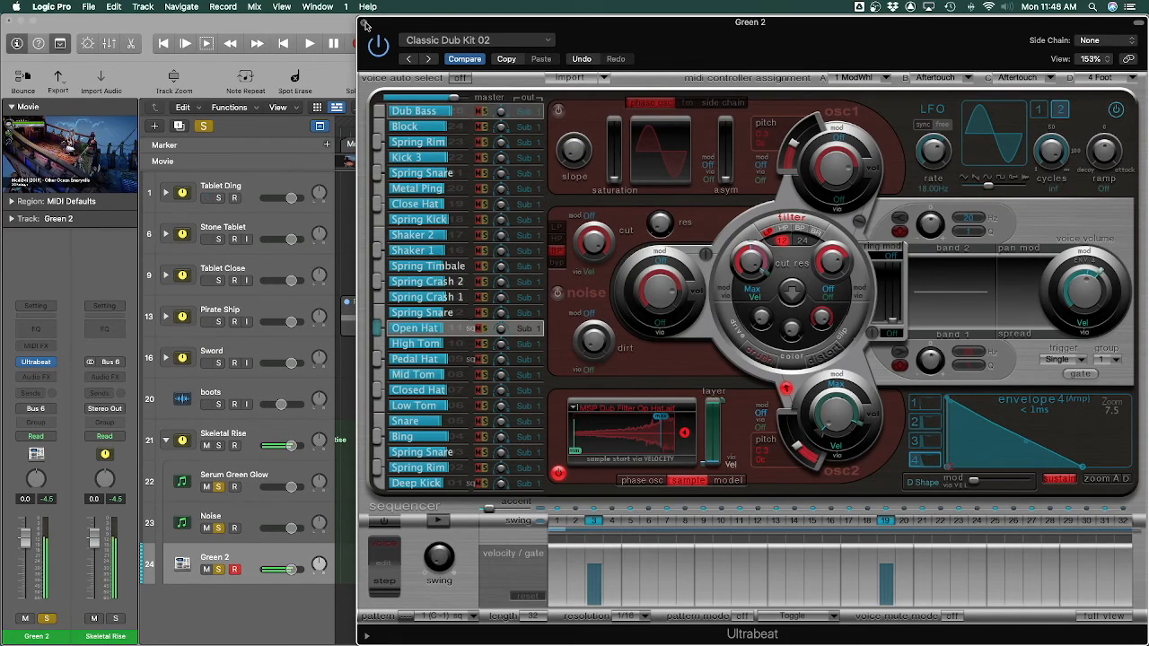
left_click(364, 22)
double_click(61, 162)
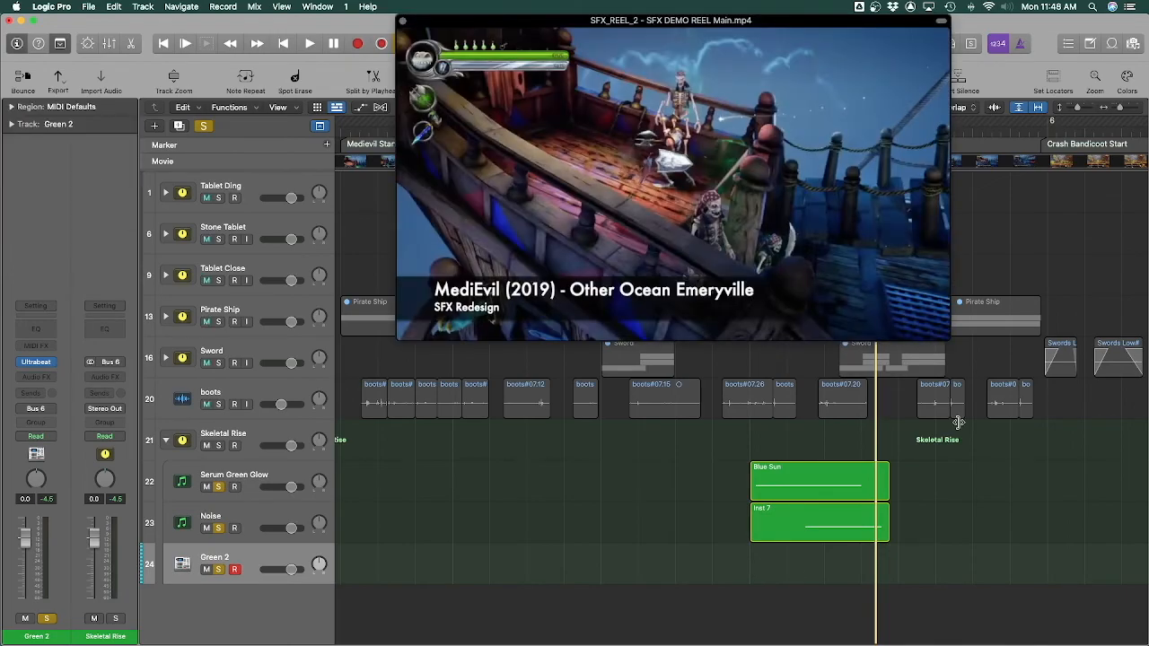
Lengthen the recorded Open Hat note on Green 2 with the floating movie window made smaller, and collapse the Skeletal Rise stack
left_click_drag(948, 340, 846, 281)
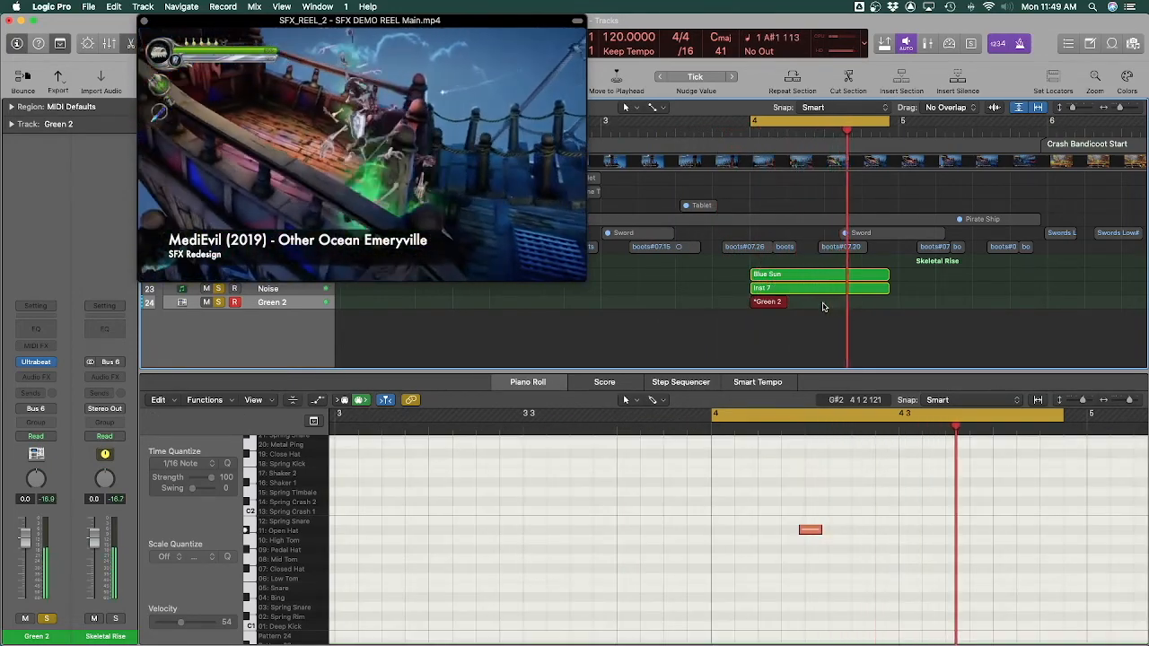
left_click_drag(823, 532, 849, 535)
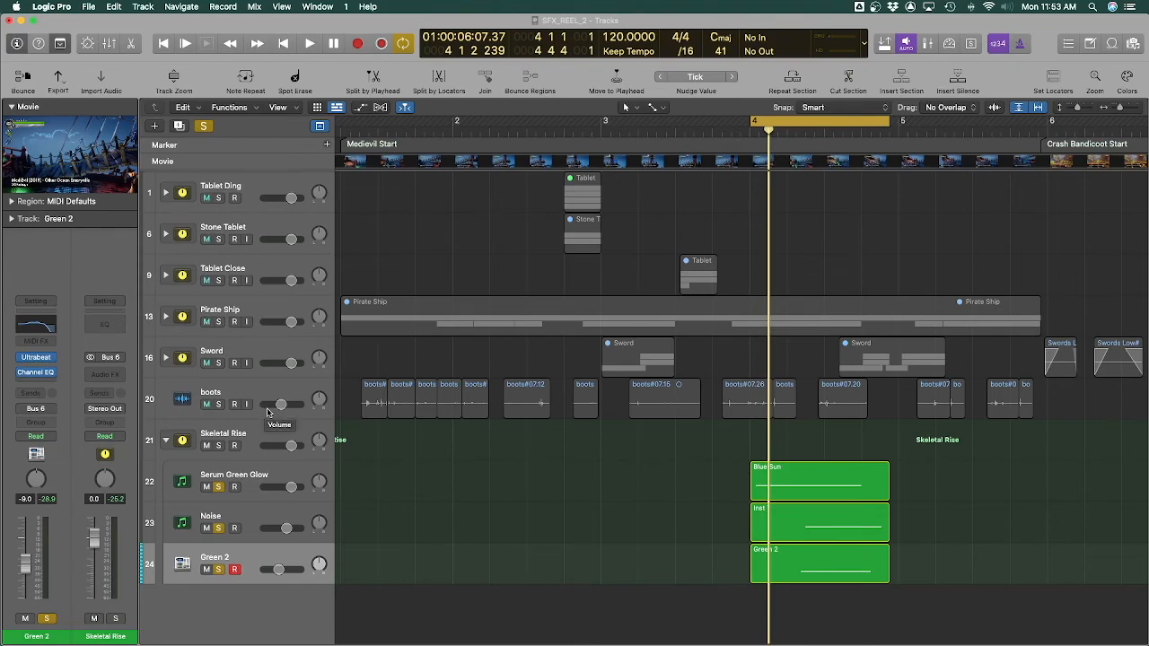
left_click(172, 443)
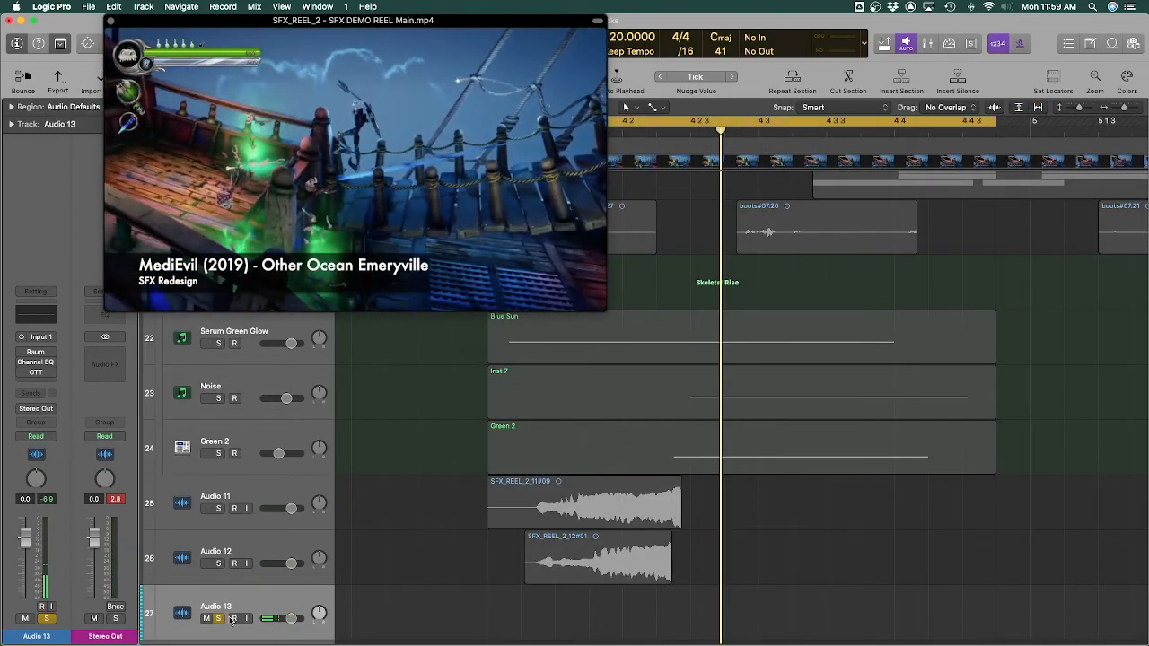
Record a voice take on the Audio 13 track, and turn off its solo
scroll(243, 598, "down", 3)
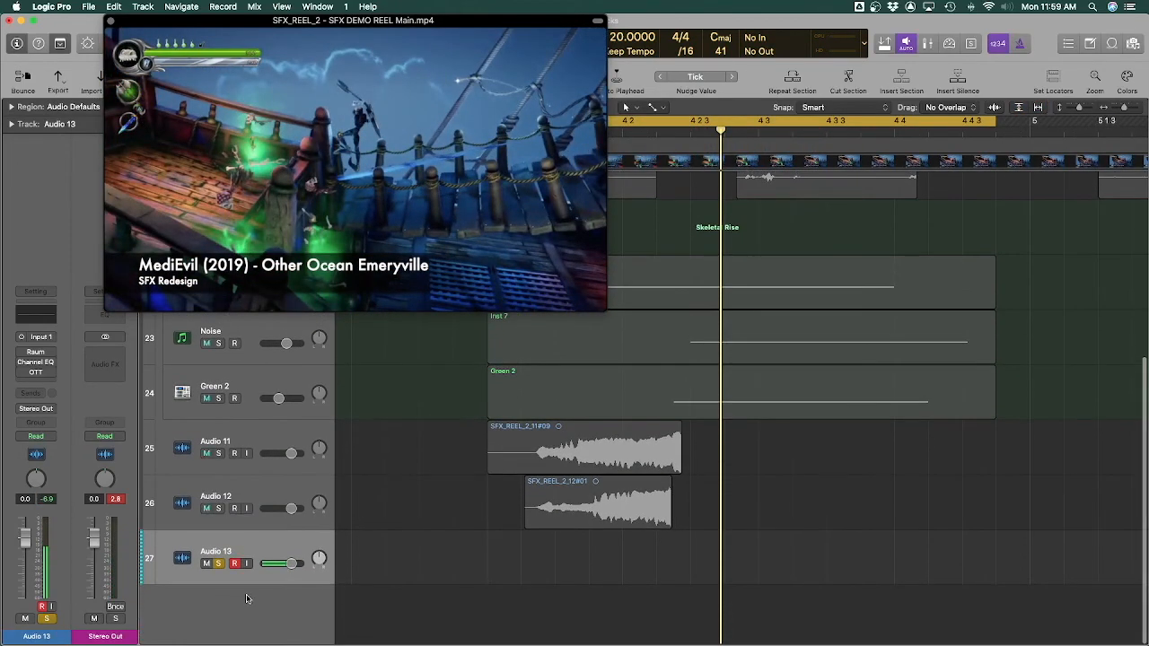
key("r")
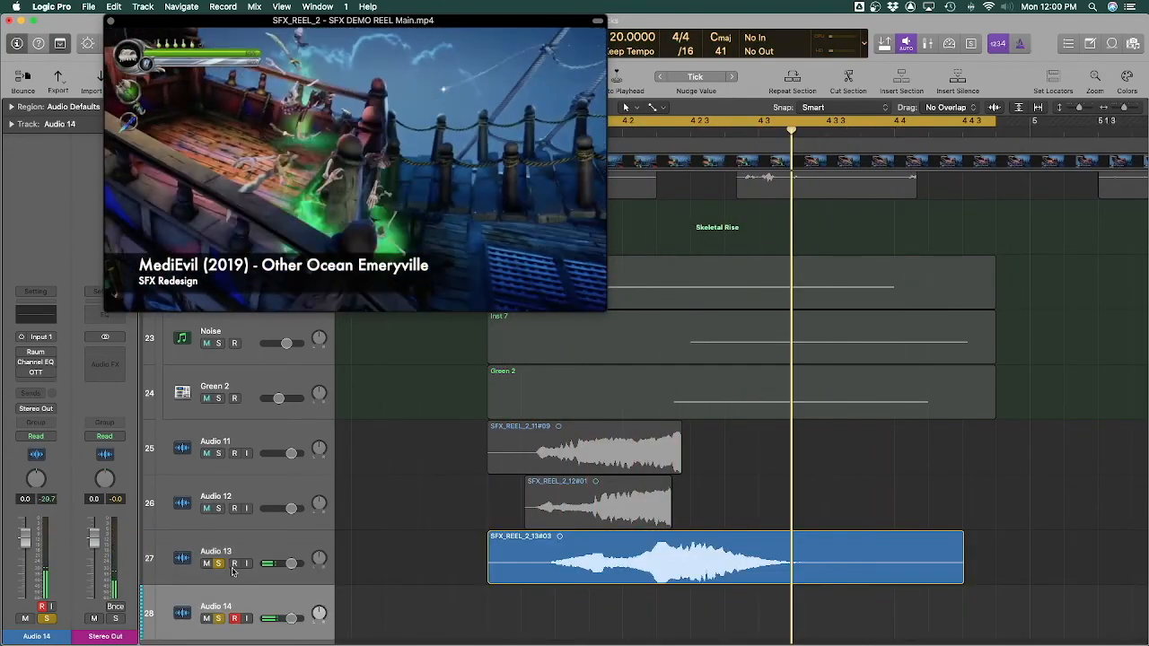
left_click(219, 565)
key("r")
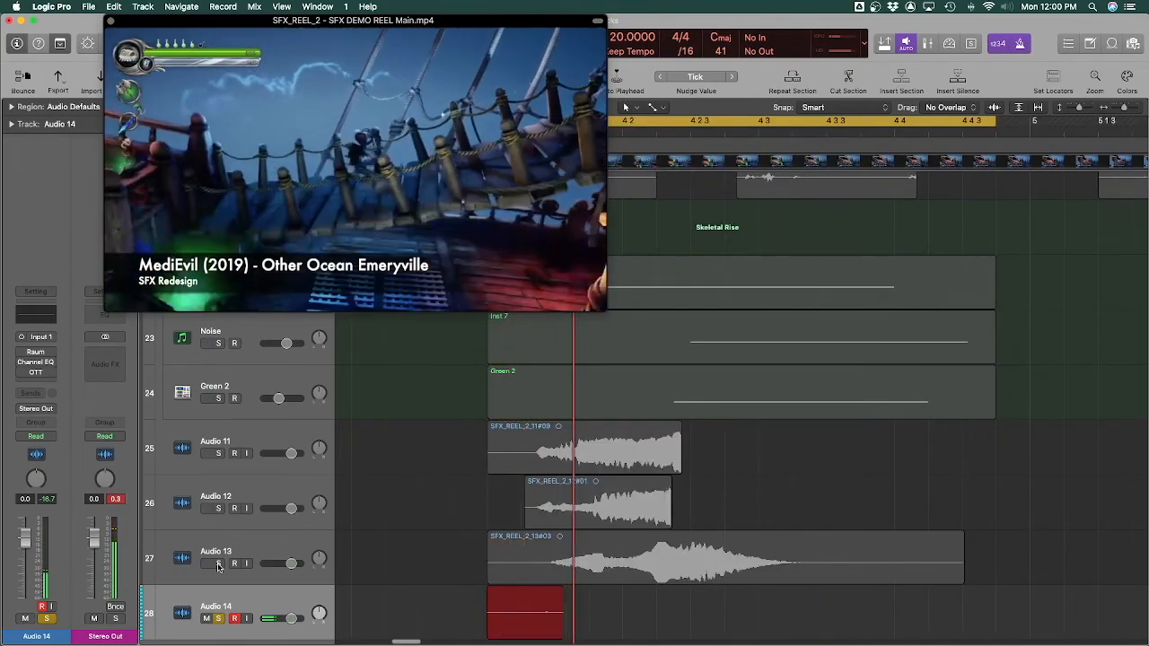
key("space")
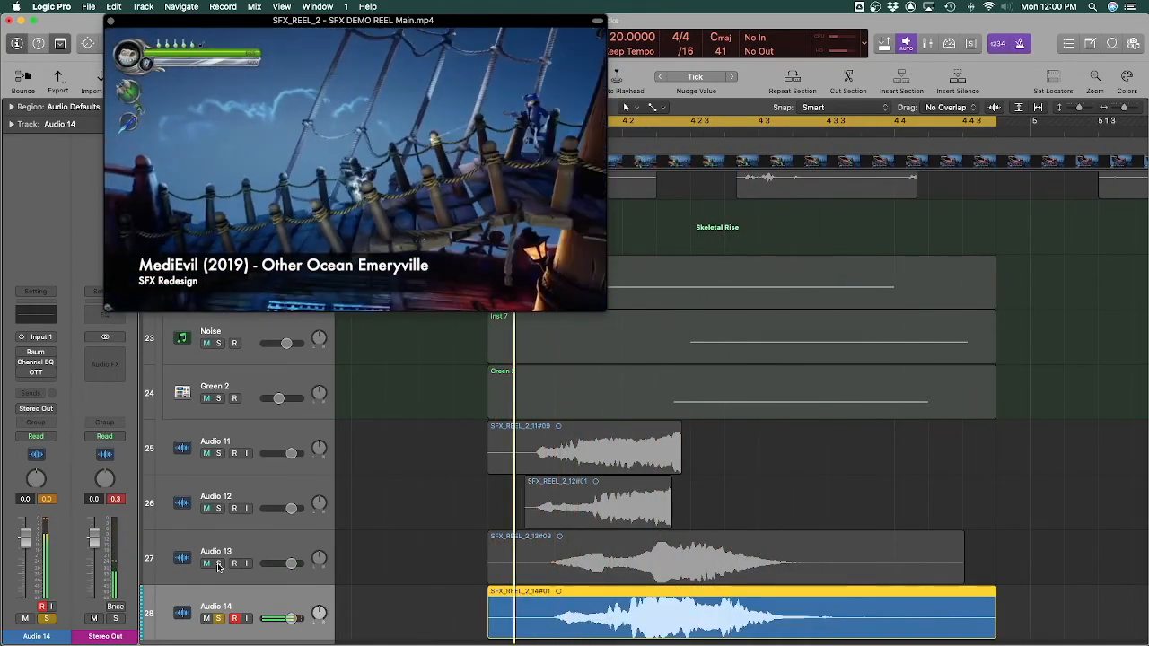
key("Delete")
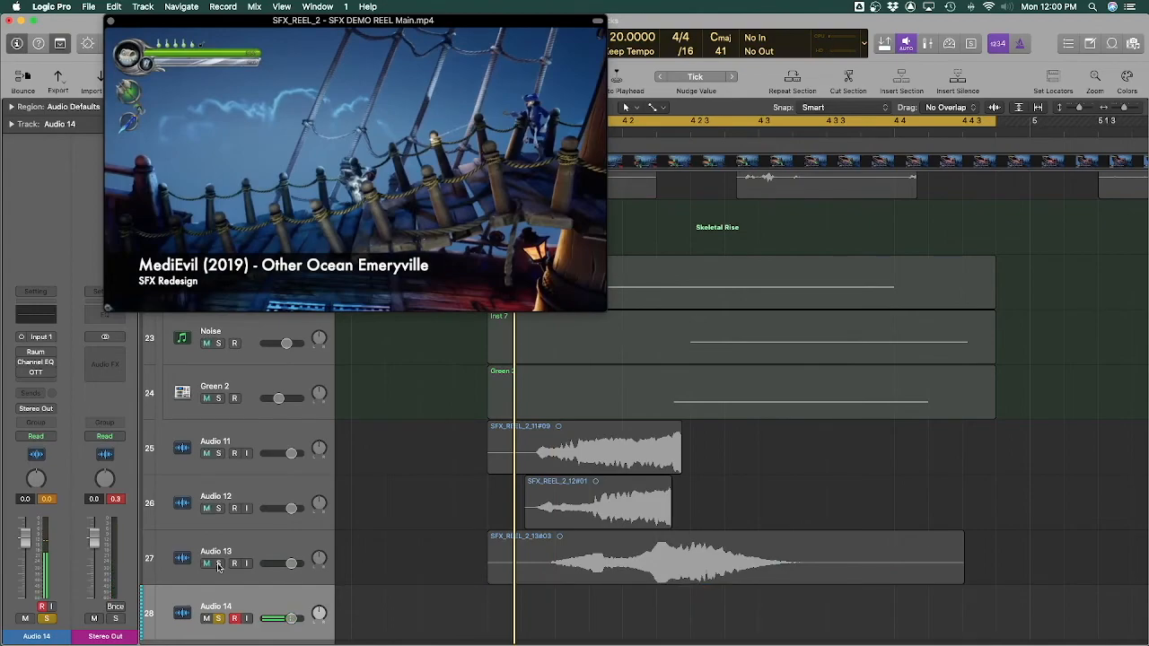
Record a voice take on the Audio 14 track over the cycle range and stop the transport
key("r")
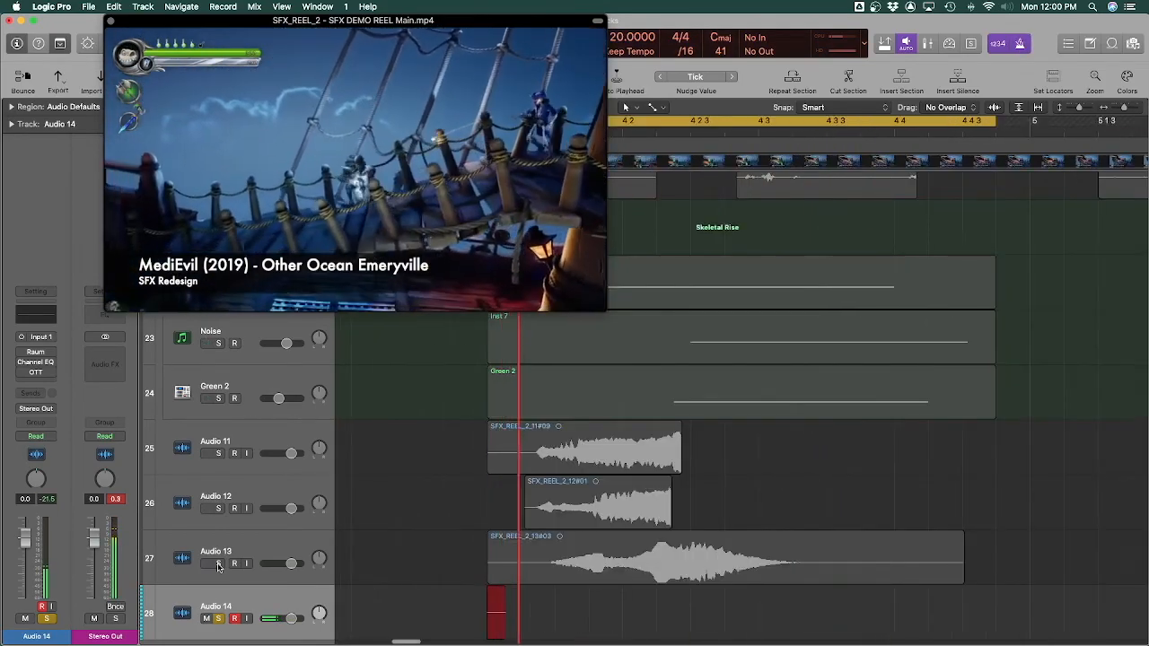
key("space")
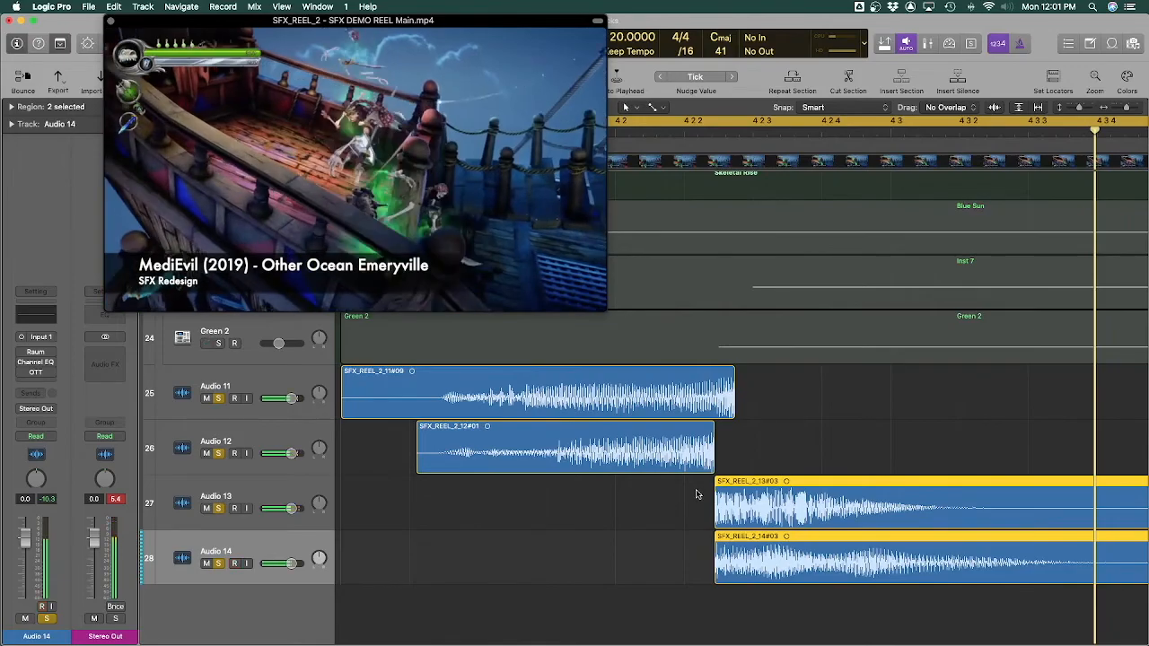
Transpose the Audio 12 region to -3 and the Audio 13 region to -1, auditioning the voice takes in playback
left_click(755, 455)
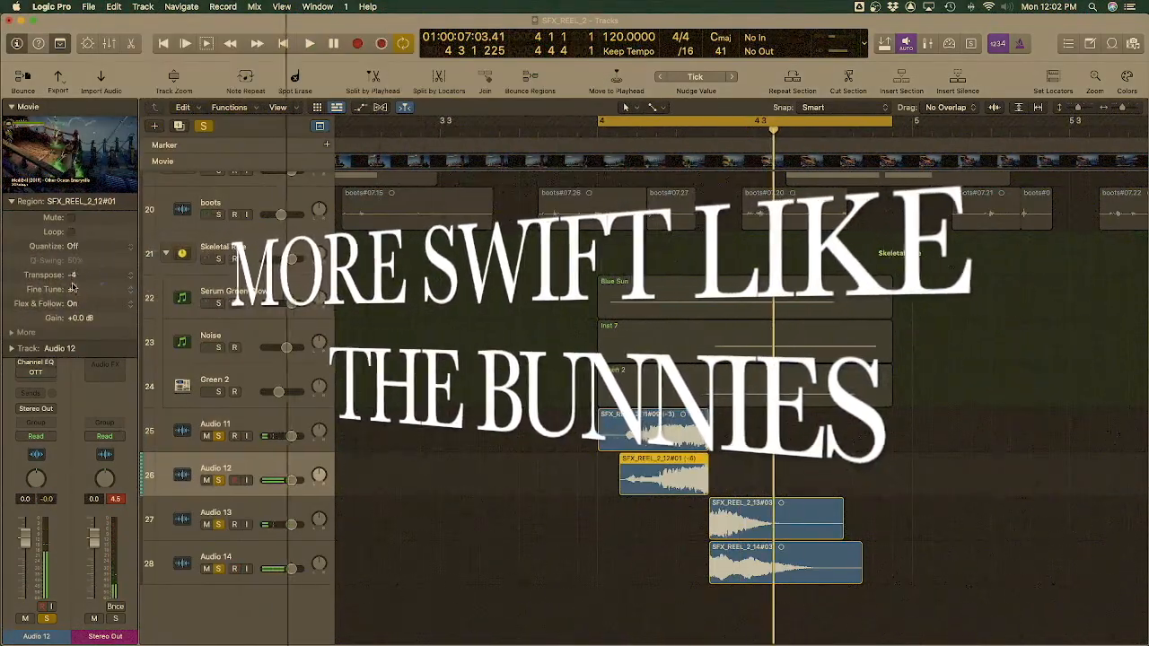
left_click_drag(72, 288, 72, 279)
left_click(747, 516)
key("space")
key("space")
key("space")
key("space")
Extend the starts of the Audio 13 and 14 regions earlier and the ends of the Audio 11 and 12 regions later so all takes overlap
left_click_drag(477, 499, 745, 563)
left_click_drag(710, 532, 613, 532)
key("space")
left_click_drag(763, 487, 686, 436)
left_click_drag(707, 490, 832, 489)
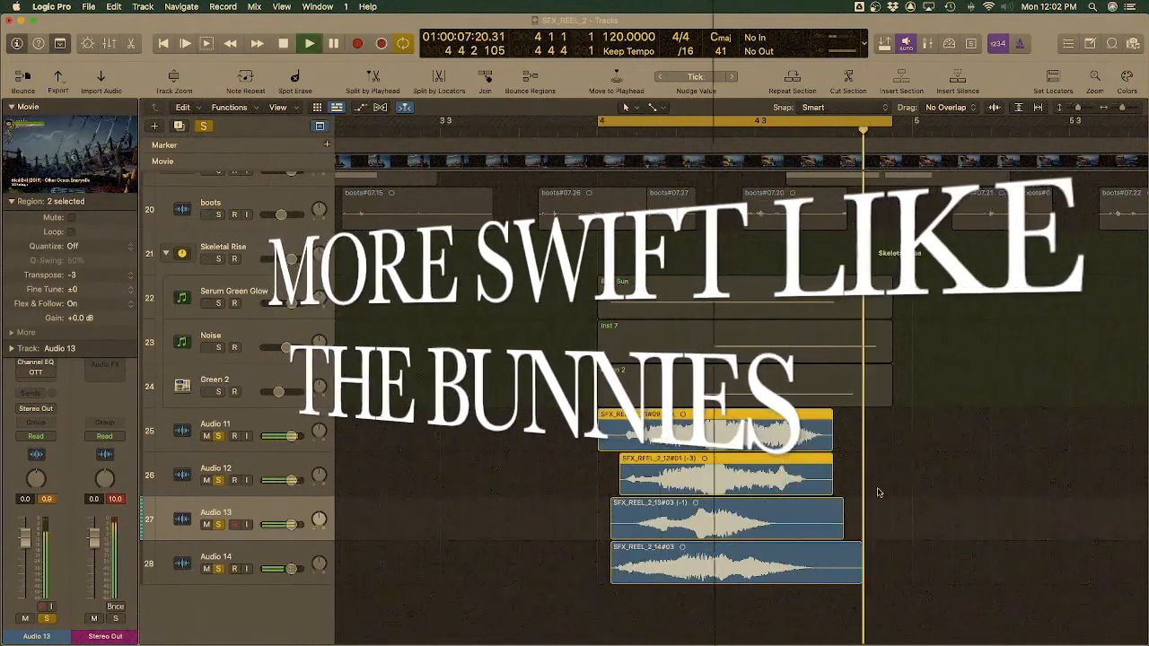
key("space")
left_click(481, 445)
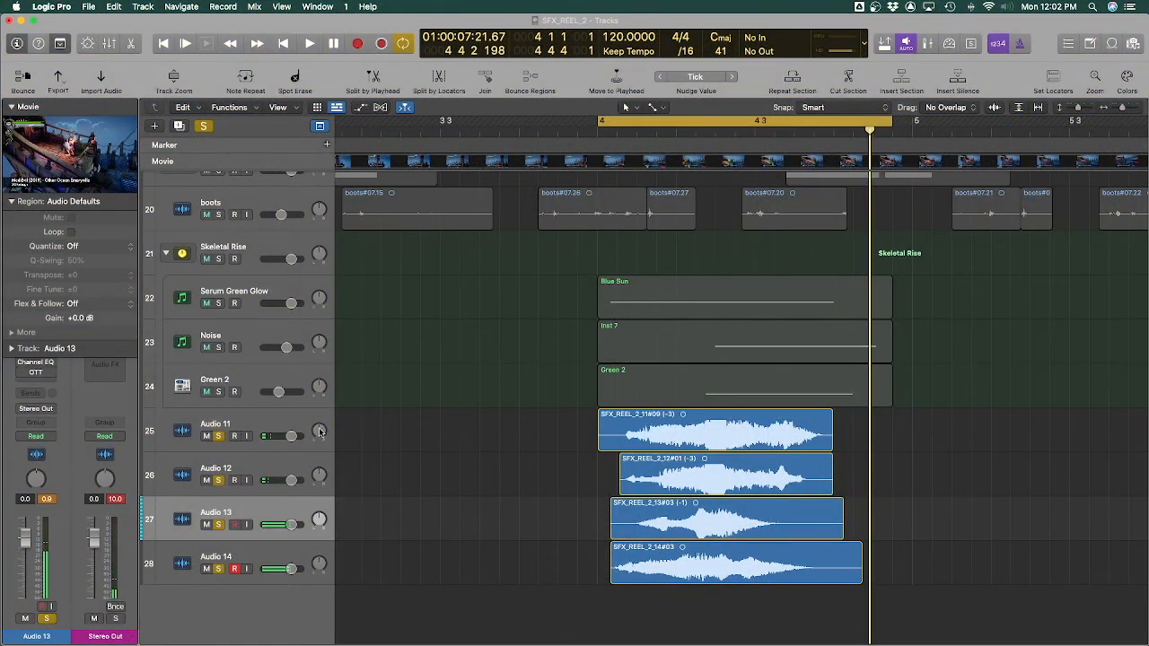
Group the Audio 11 through Audio 14 tracks into a new track stack
left_click(279, 429)
left_click(280, 558, "shift")
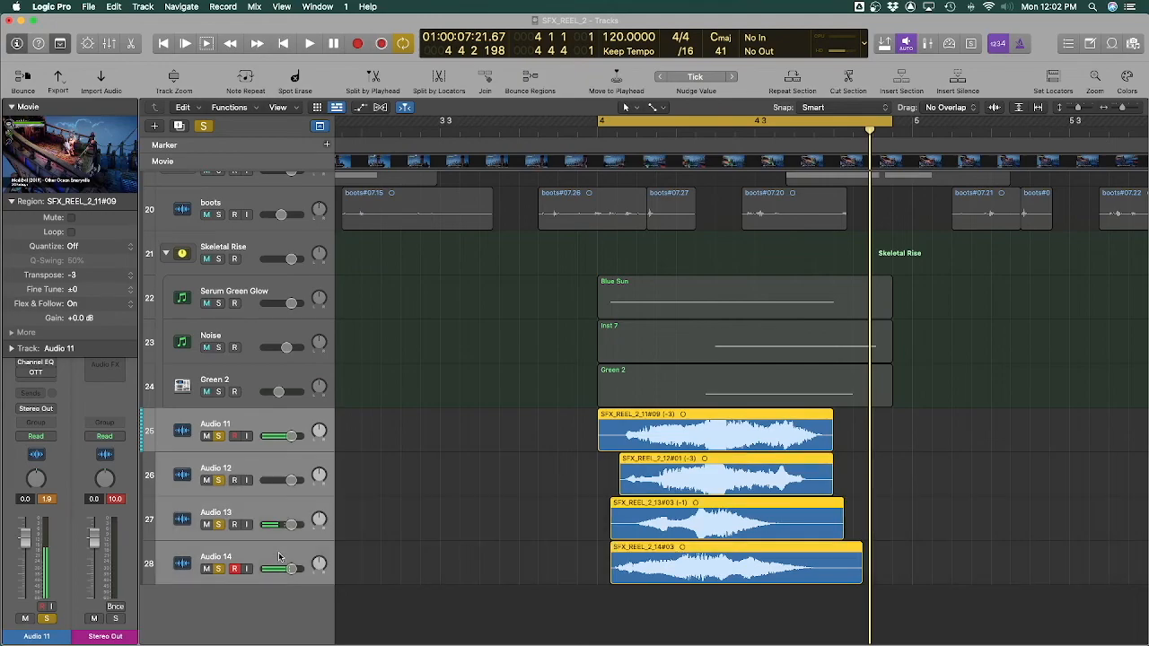
right_click(279, 559)
left_click(346, 495)
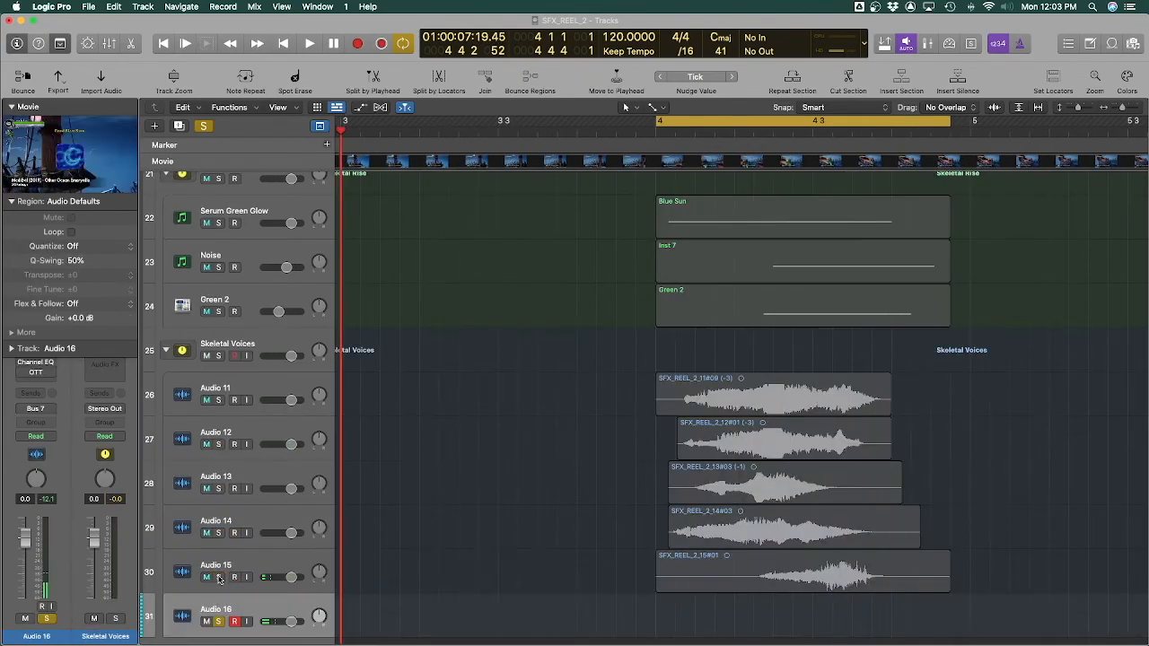
Record another voice take on the Audio 16 track in the Skeletal Voices stack and play it back
key("space")
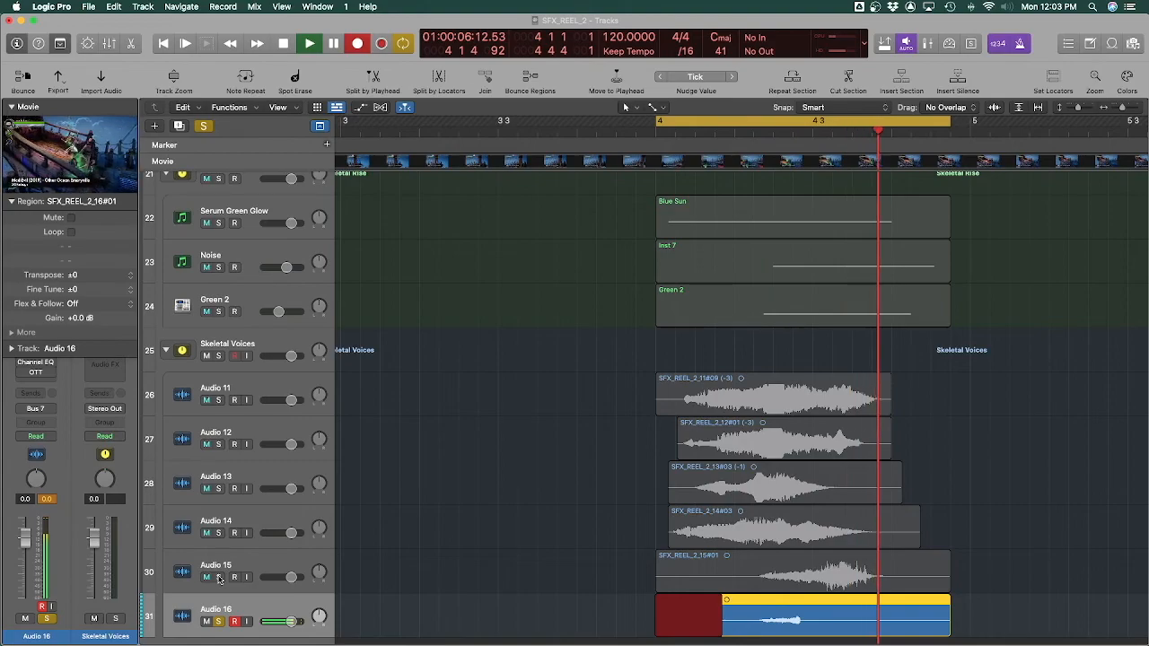
key("space")
key("space")
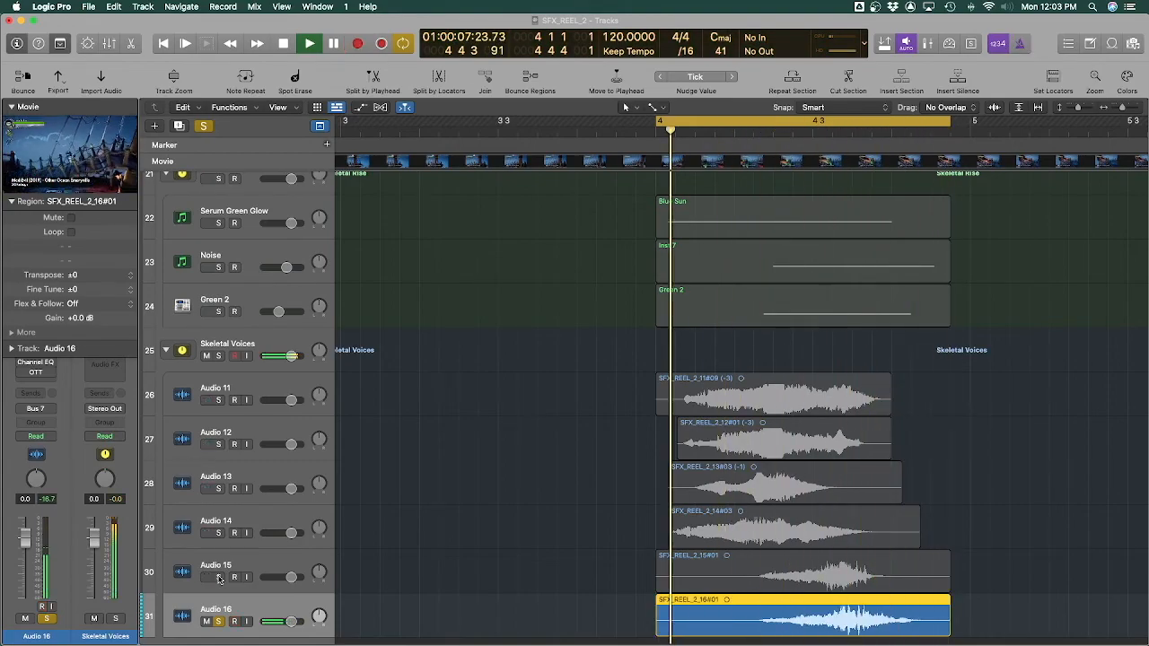
left_click(233, 571)
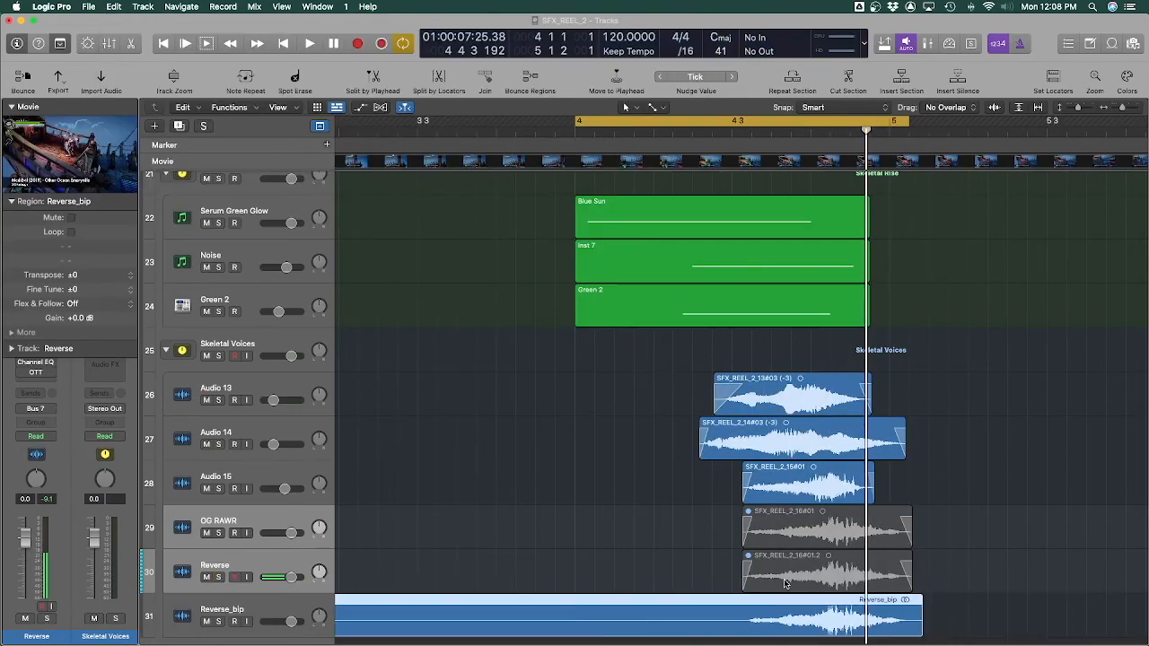
Trim the start of the Reverse_bip region to line up with the OG RAWR and Reverse regions, and audition the mix
scroll(715, 568, "left", 10)
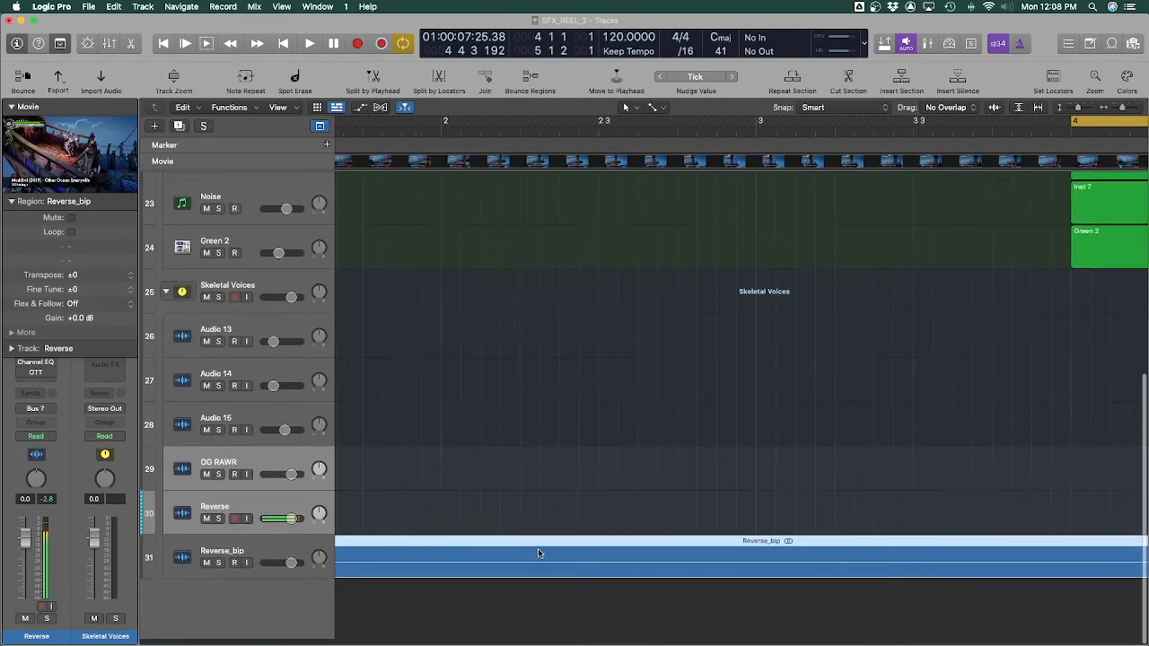
scroll(537, 549, "down", 1)
left_click_drag(346, 570, 1103, 570)
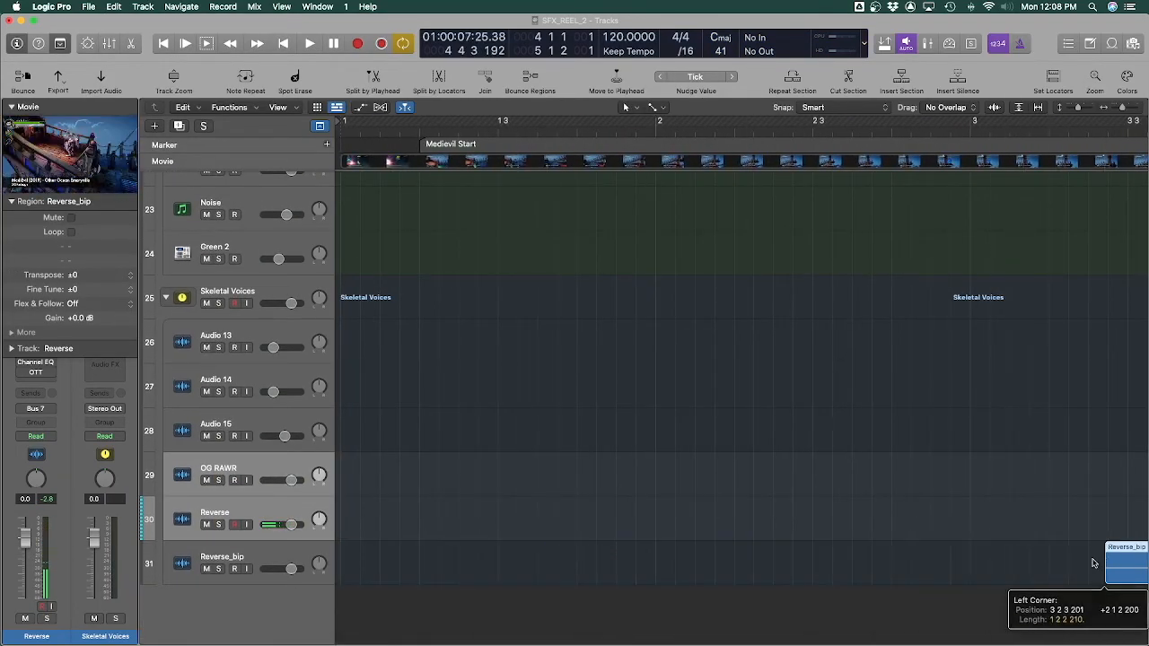
scroll(1103, 570, "right", 10)
left_click_drag(441, 575, 791, 579)
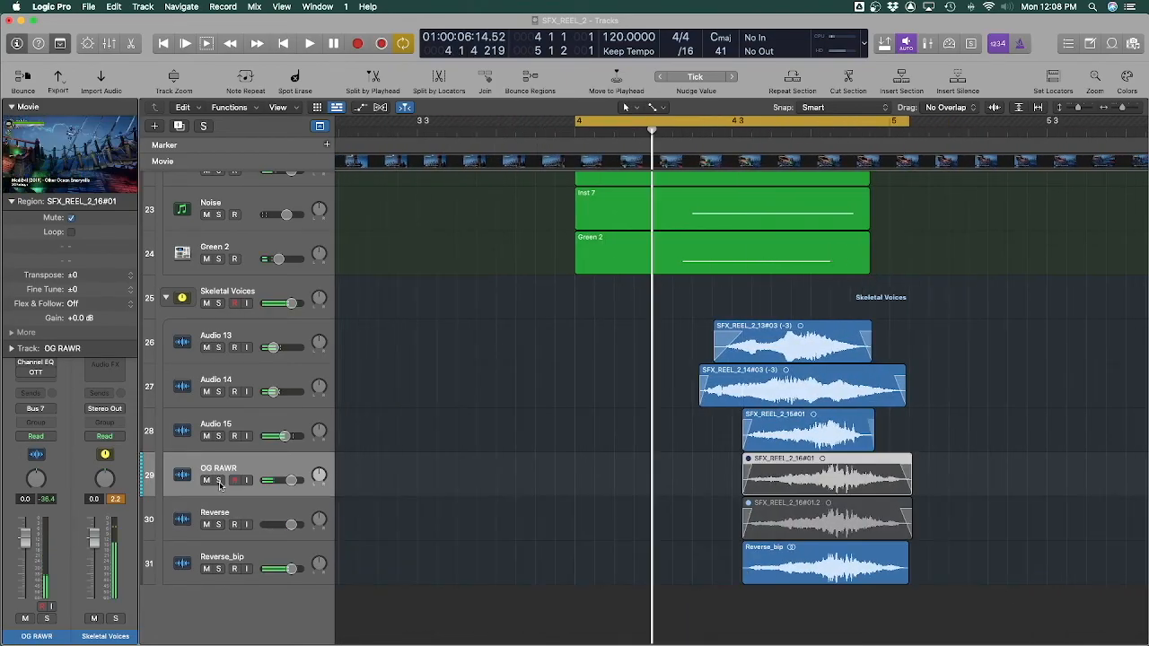
key("space")
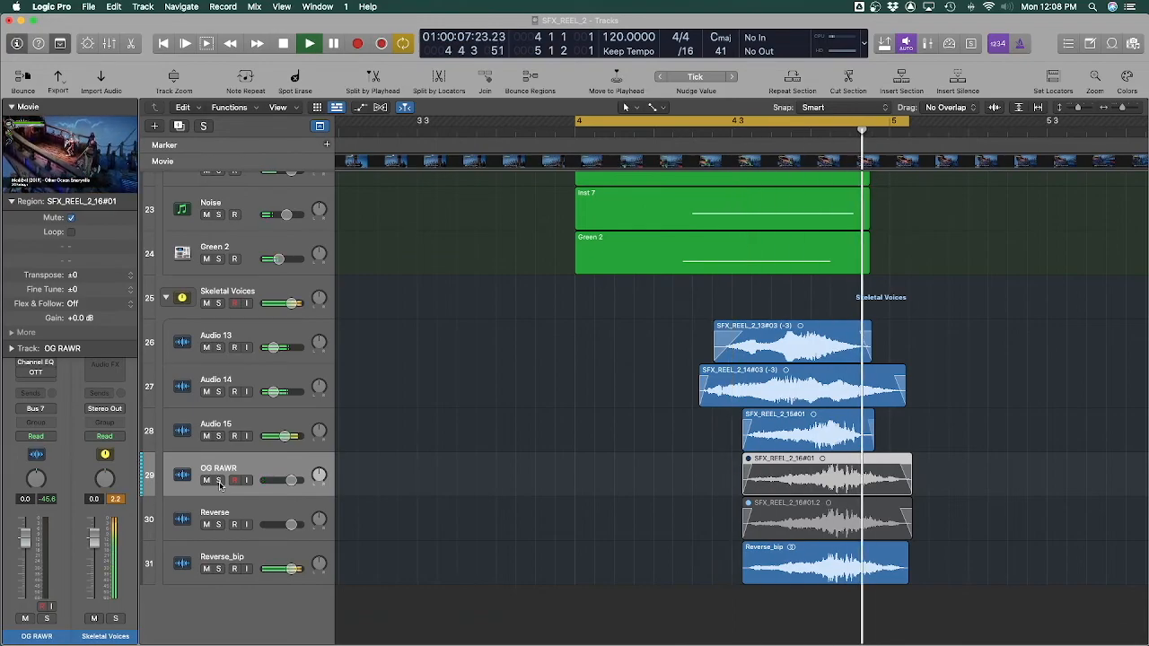
key("space")
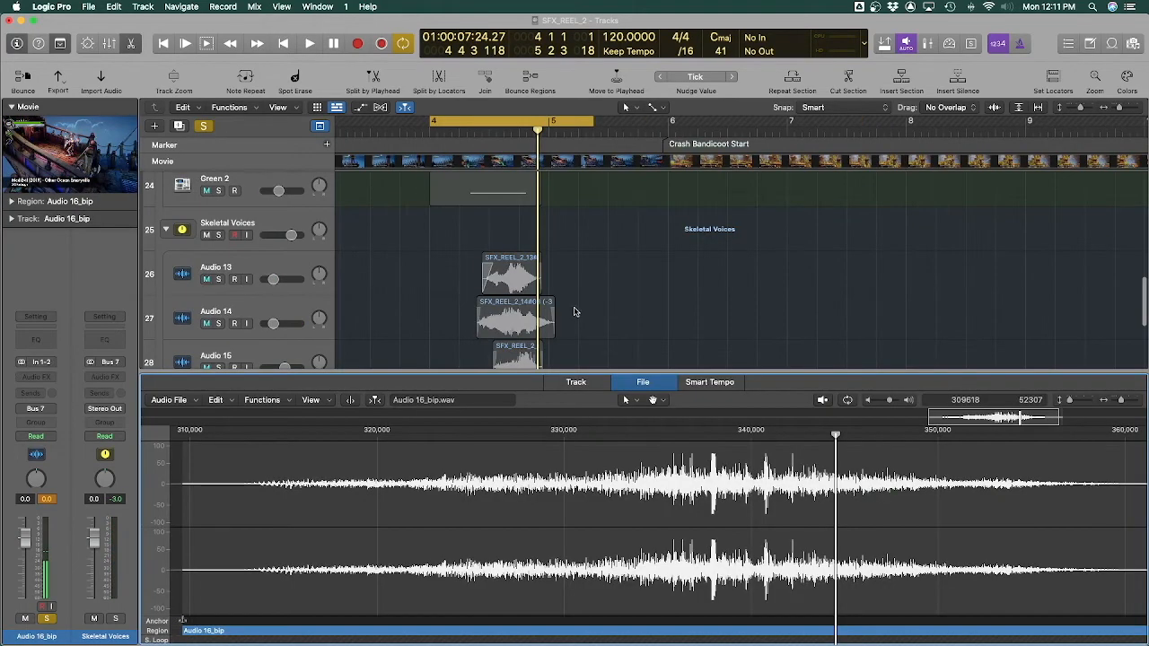
Reverse the Audio 16_bip audio file, close the audio editor and play back the result
scroll(575, 313, "down", 5)
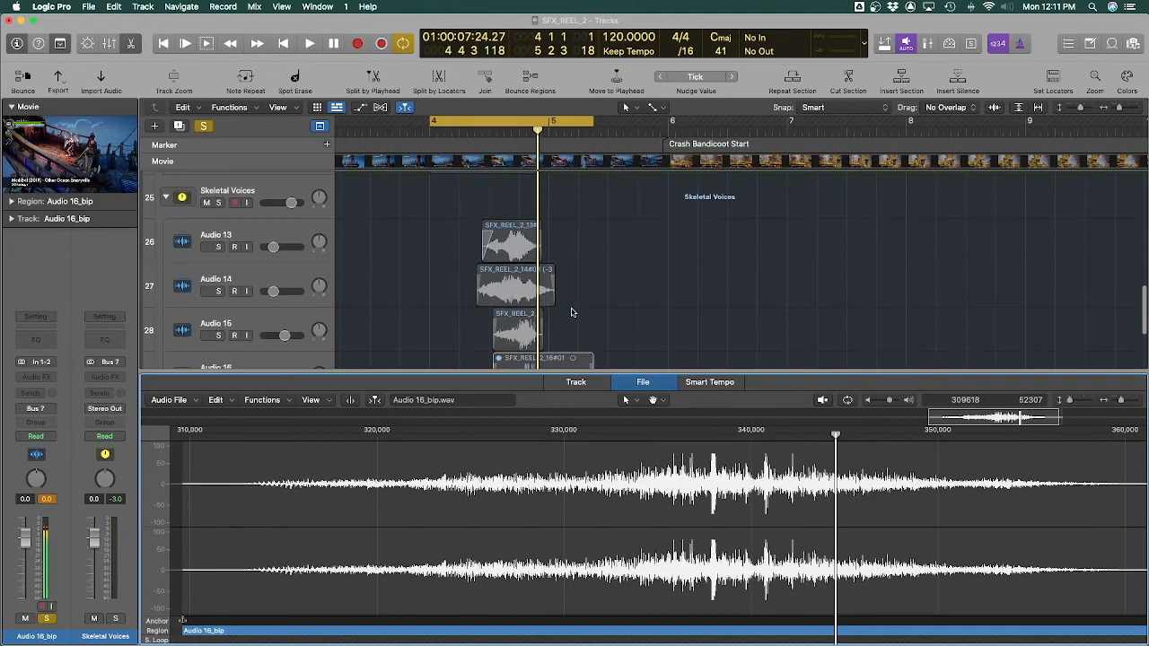
left_click(282, 401)
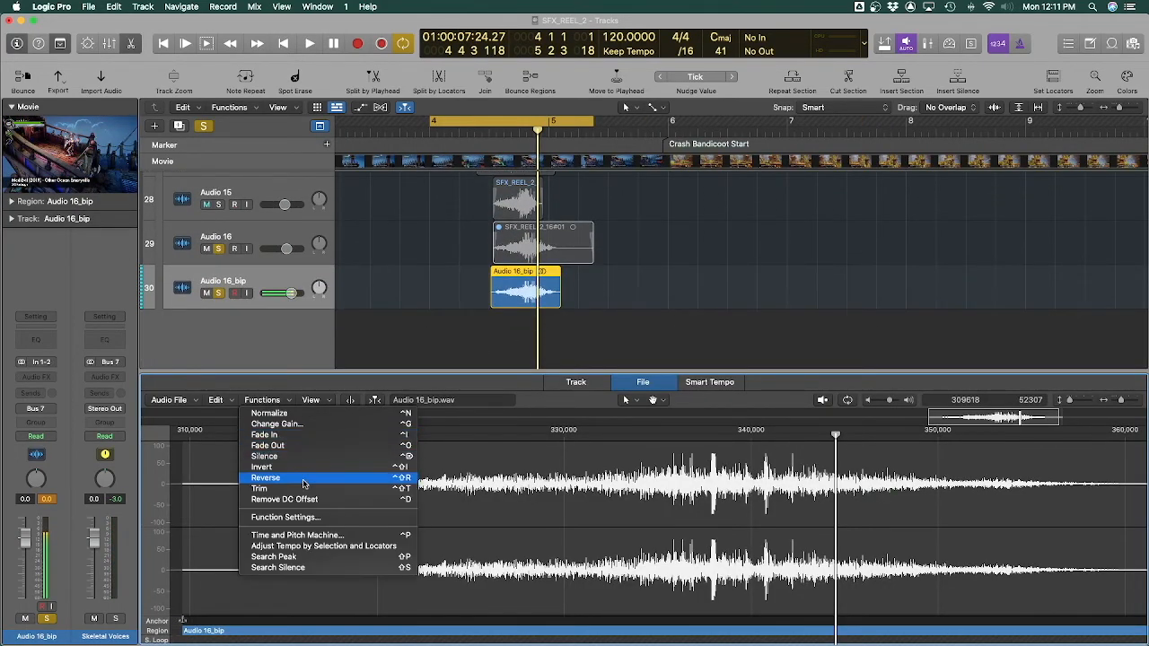
left_click(308, 483)
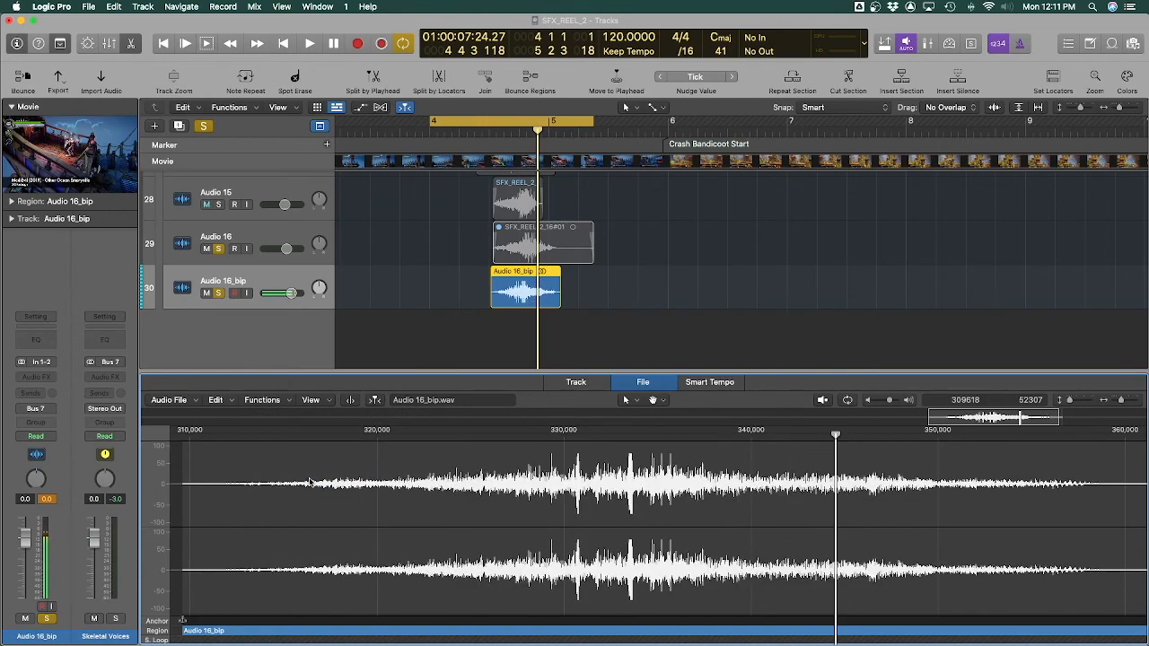
key("e")
key("space")
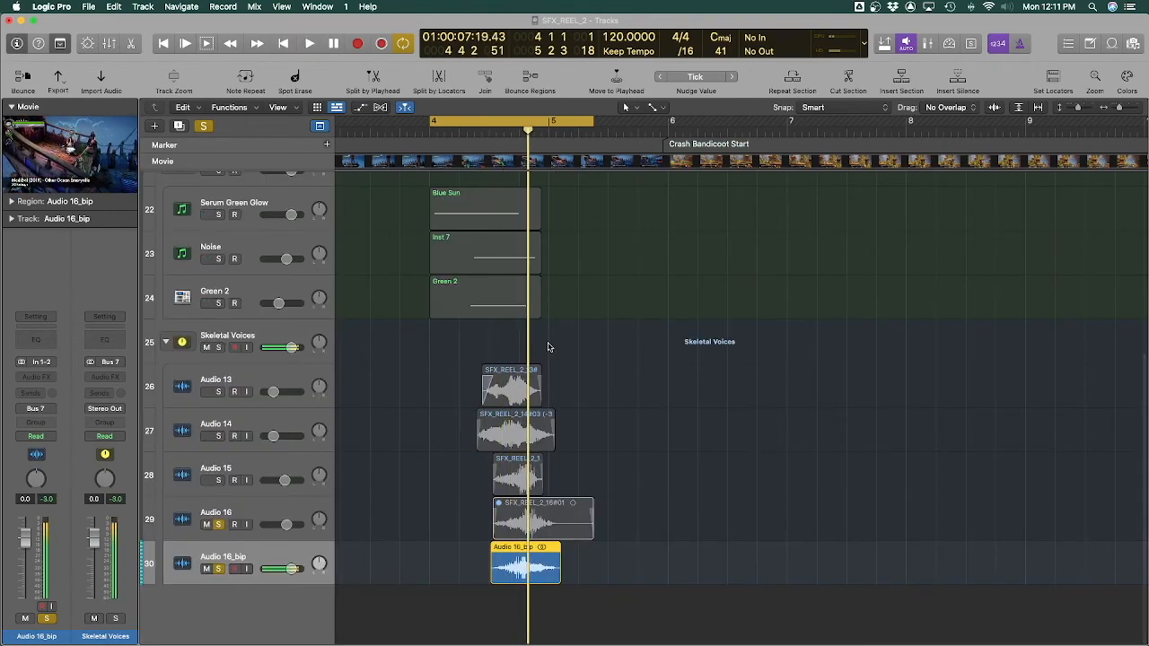
key("space")
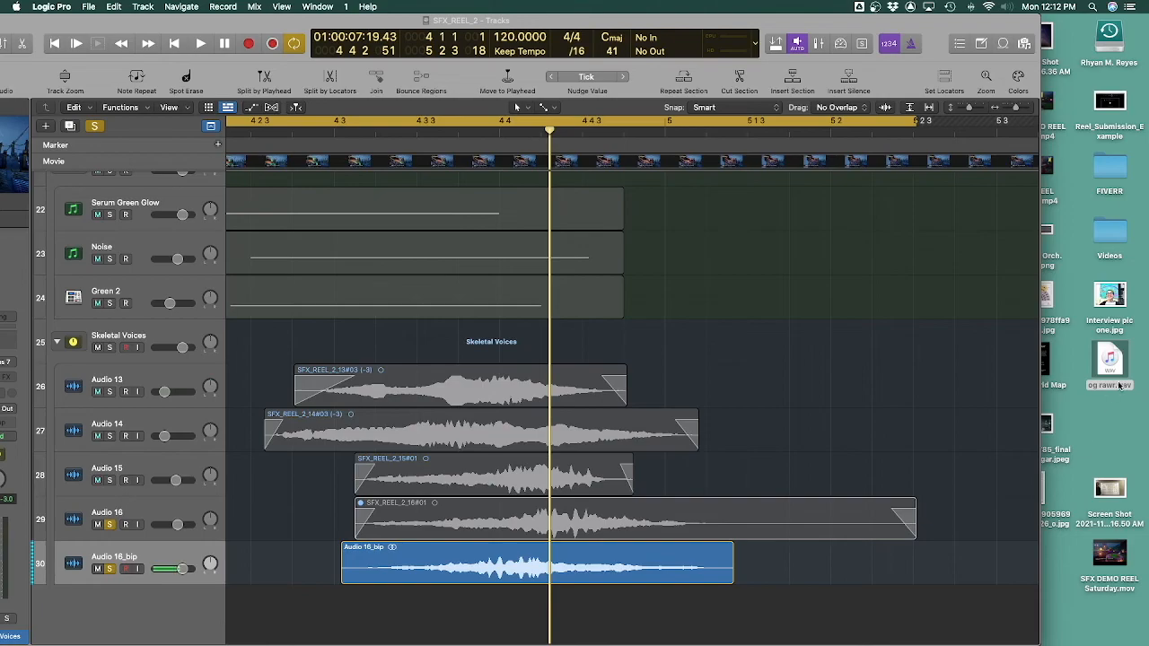
Import og rawr.wav from the desktop onto a new track below Audio 16_bip and align its waveform with the Audio 16_bip region
left_click(1115, 355)
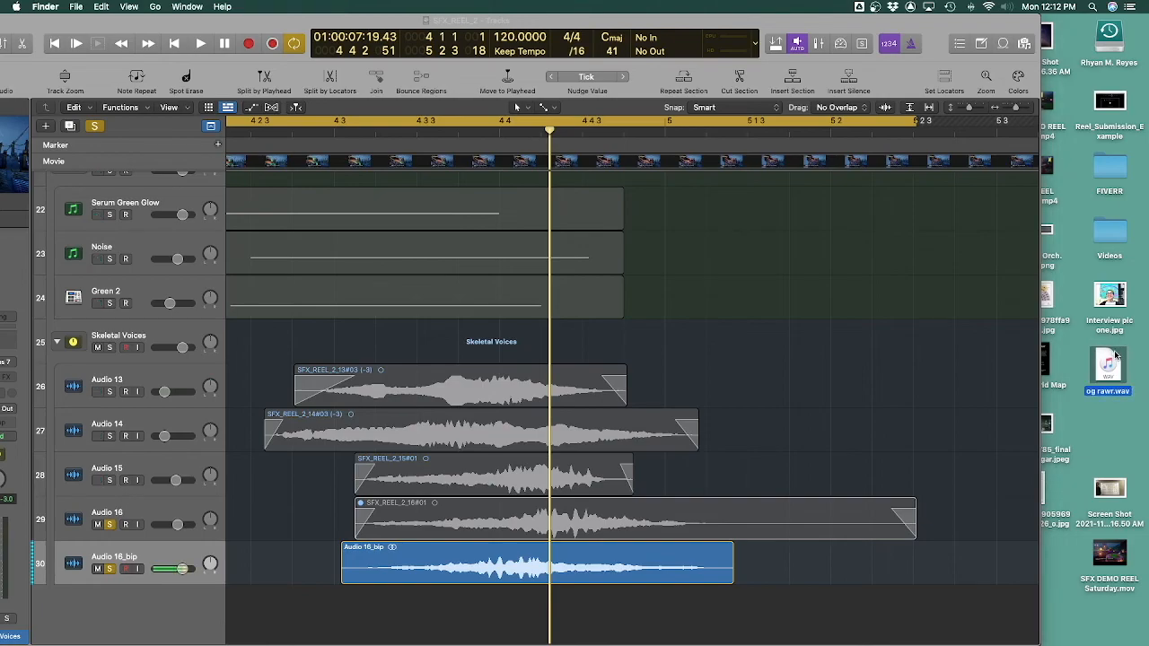
left_click_drag(991, 422, 427, 594)
double_click(690, 19)
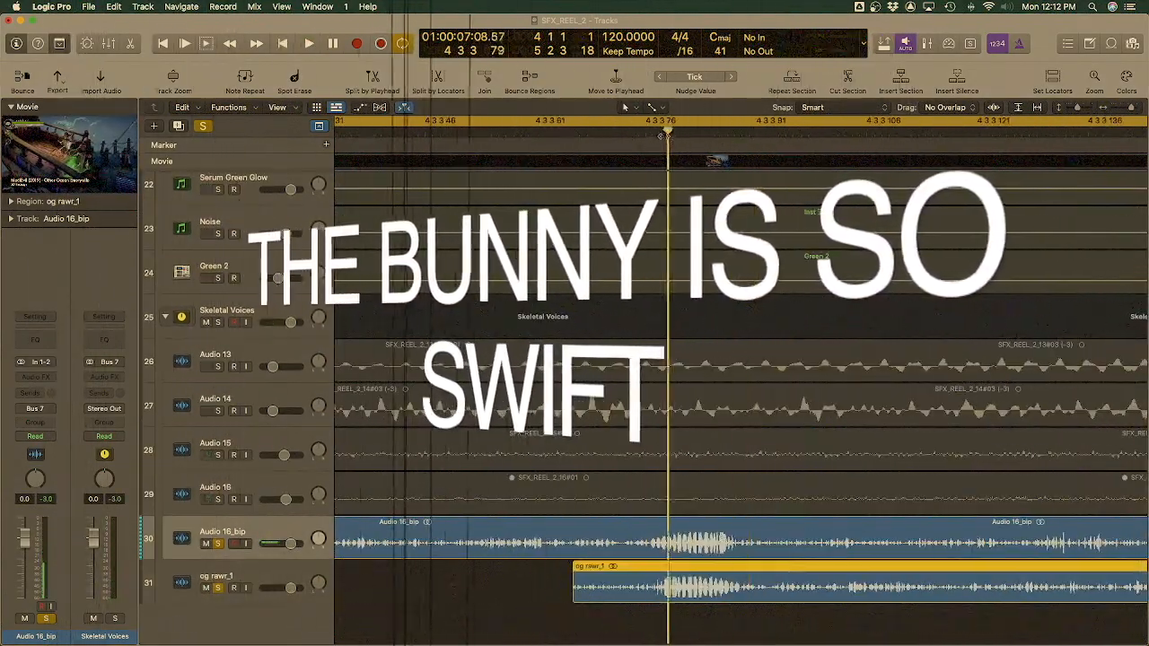
left_click_drag(794, 590, 794, 590)
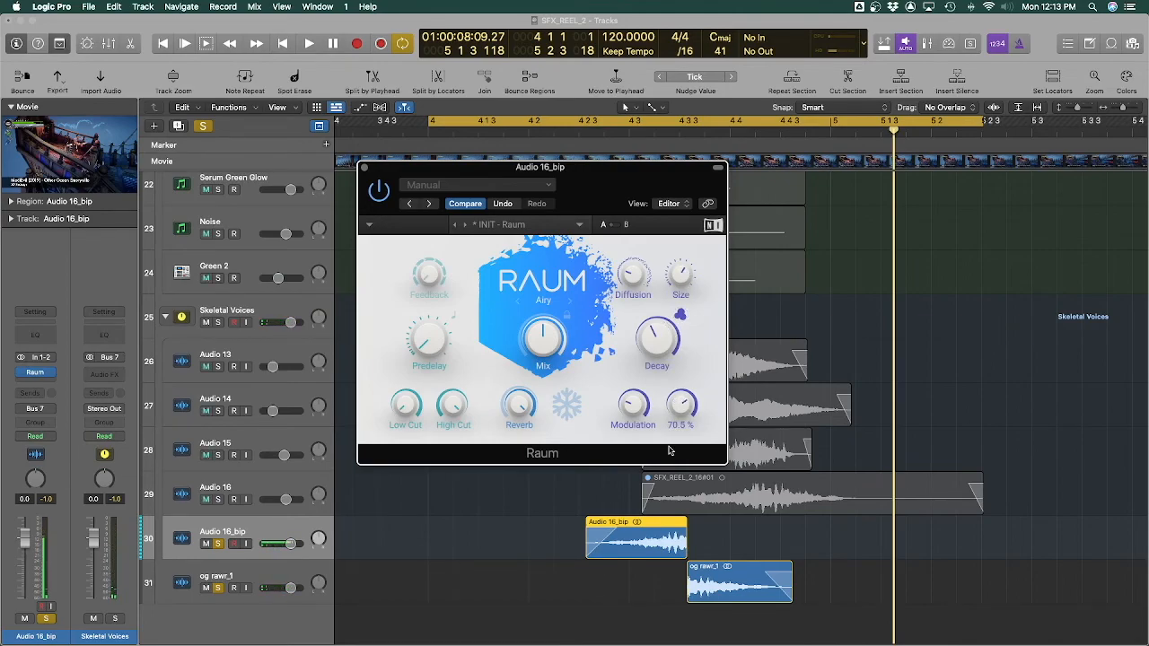
Audition the Audio 16_bip and og rawr_1 regions with the Raum reverb active on Audio 16_bip
key("space")
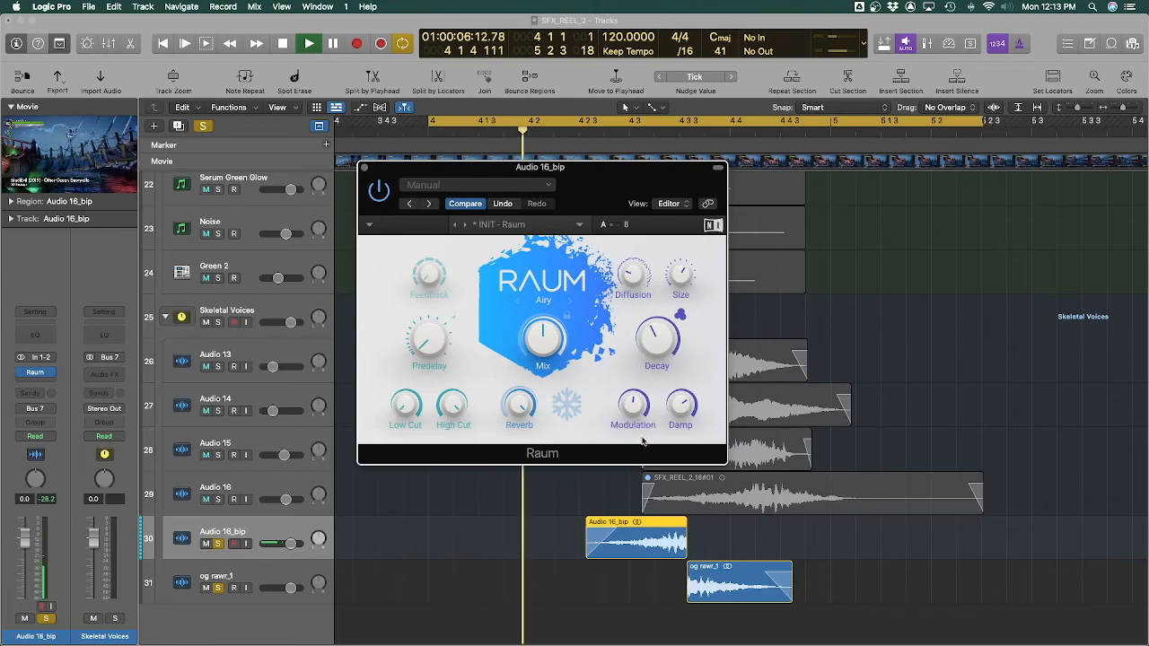
key("space")
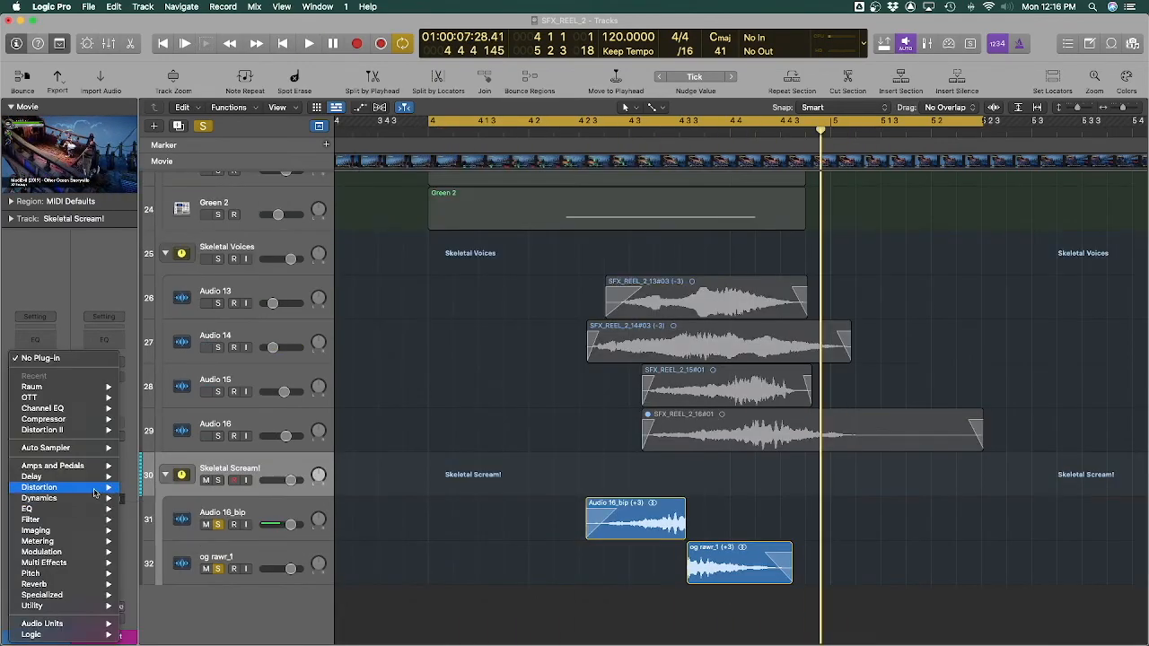
Insert a stereo Stereo Delay on the Skeletal Scream! stack and audition the scream regions through it
mouse_move(105, 476)
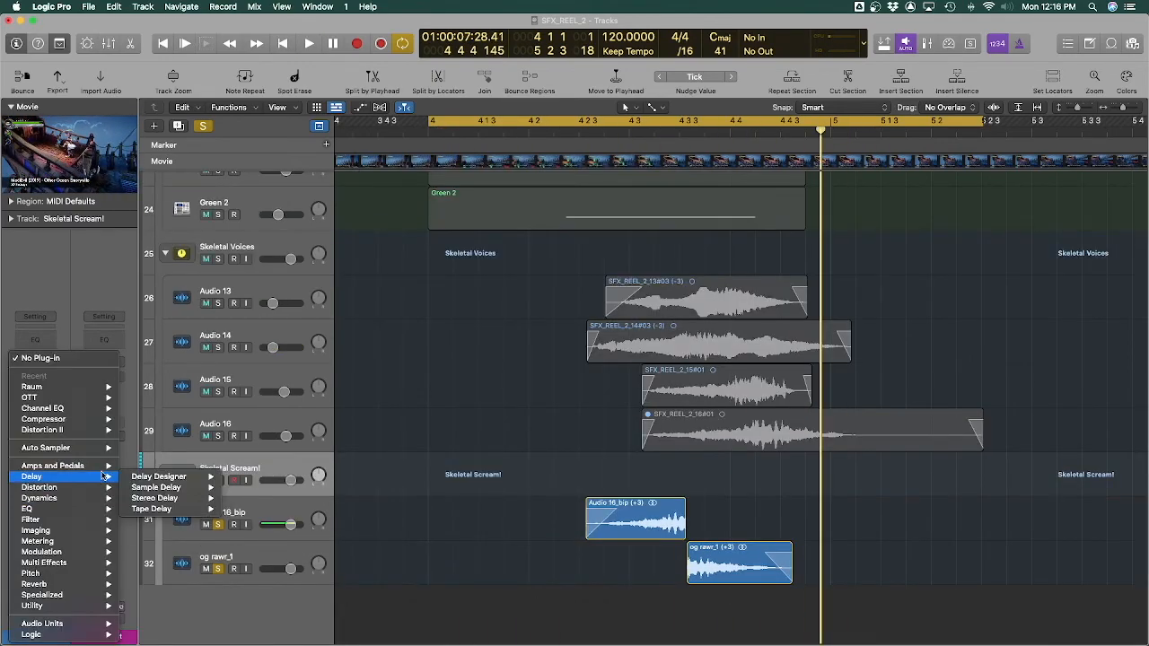
mouse_move(193, 498)
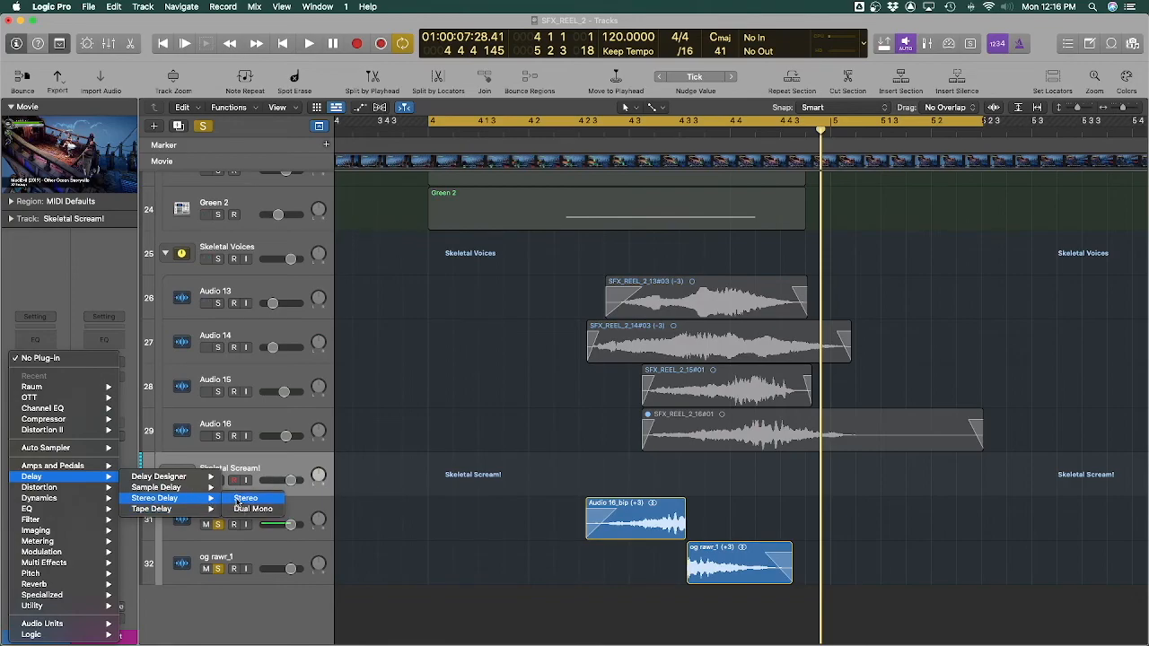
left_click(240, 499)
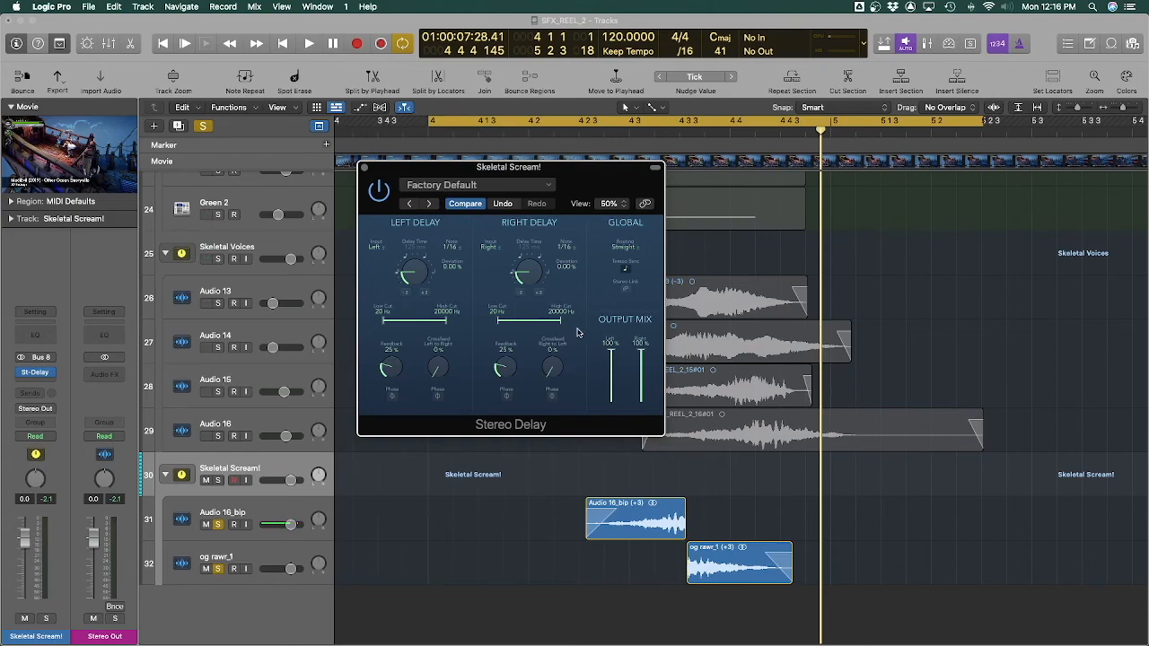
key("space")
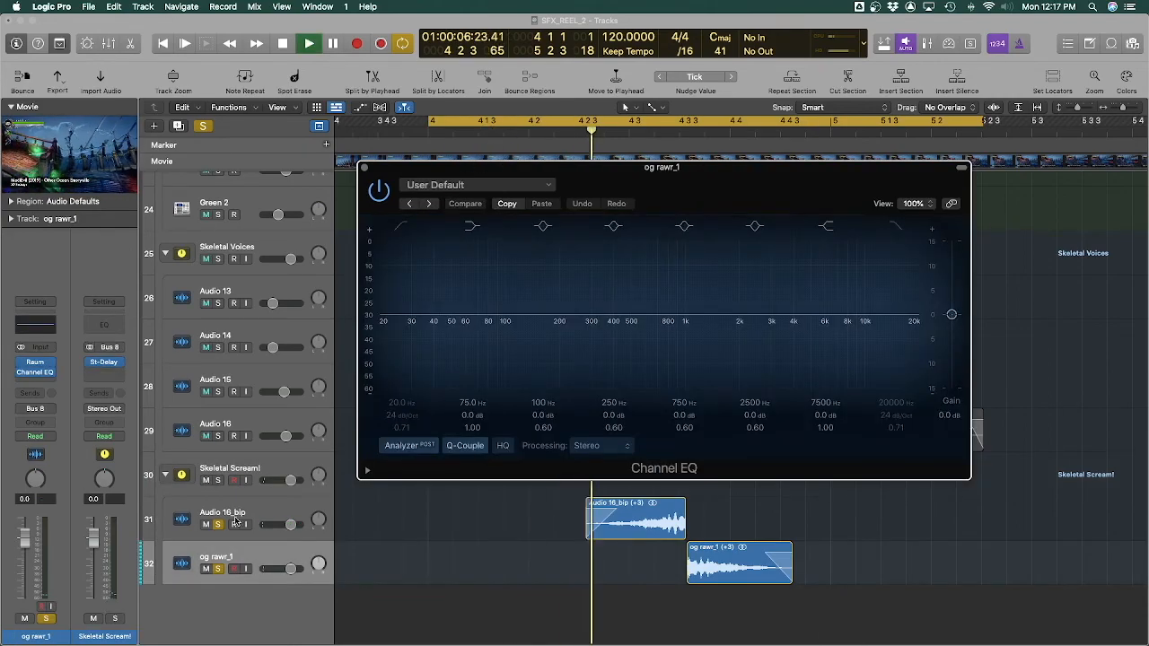
Cut the 2500 Hz band of the Channel EQ on og rawr_1 by about 4.9 dB while listening
left_click_drag(763, 416, 765, 415)
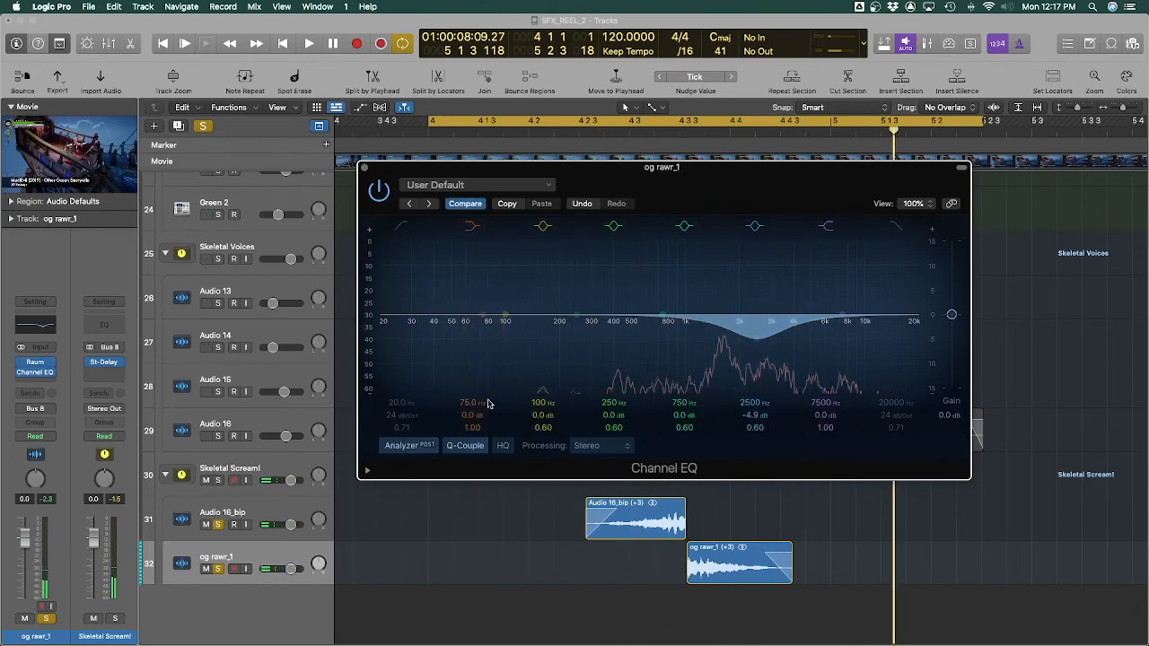
left_click_drag(543, 416, 485, 417)
key("space")
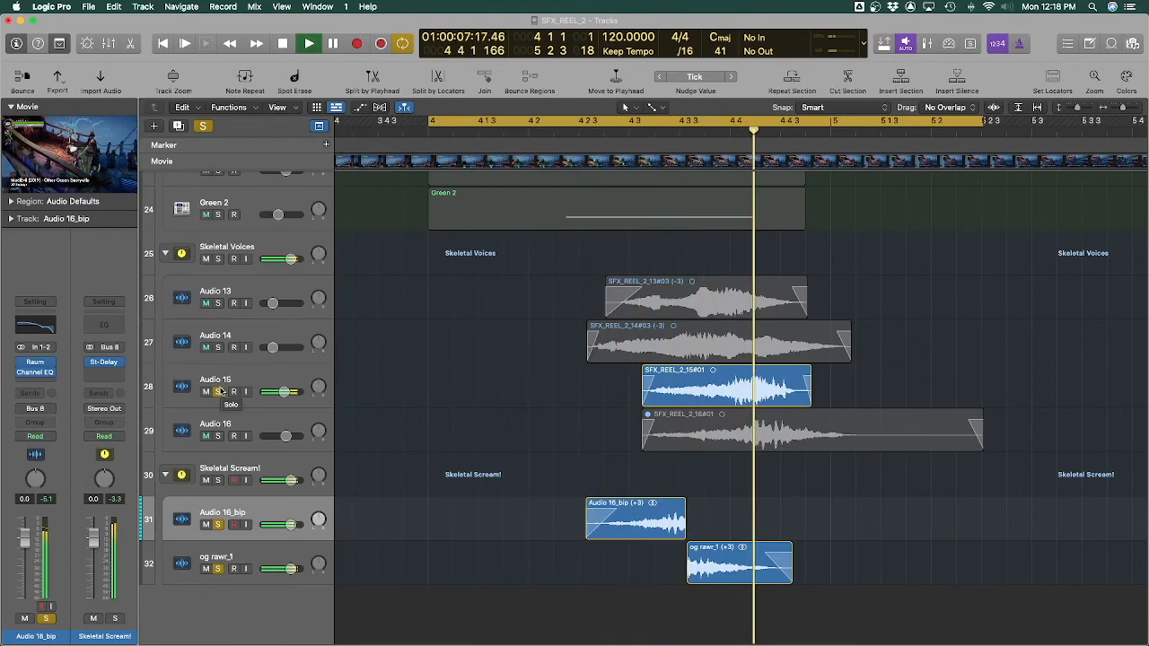
Solo the Audio 15 track and move its region earlier to start together with the Audio 16_bip region
left_click(218, 392)
key("space")
left_click_drag(663, 396, 602, 396)
Delete the Audio 13, Audio 14 and Audio 16 tracks from the Skeletal Voices stack, including their recorded audio files
left_click(217, 288)
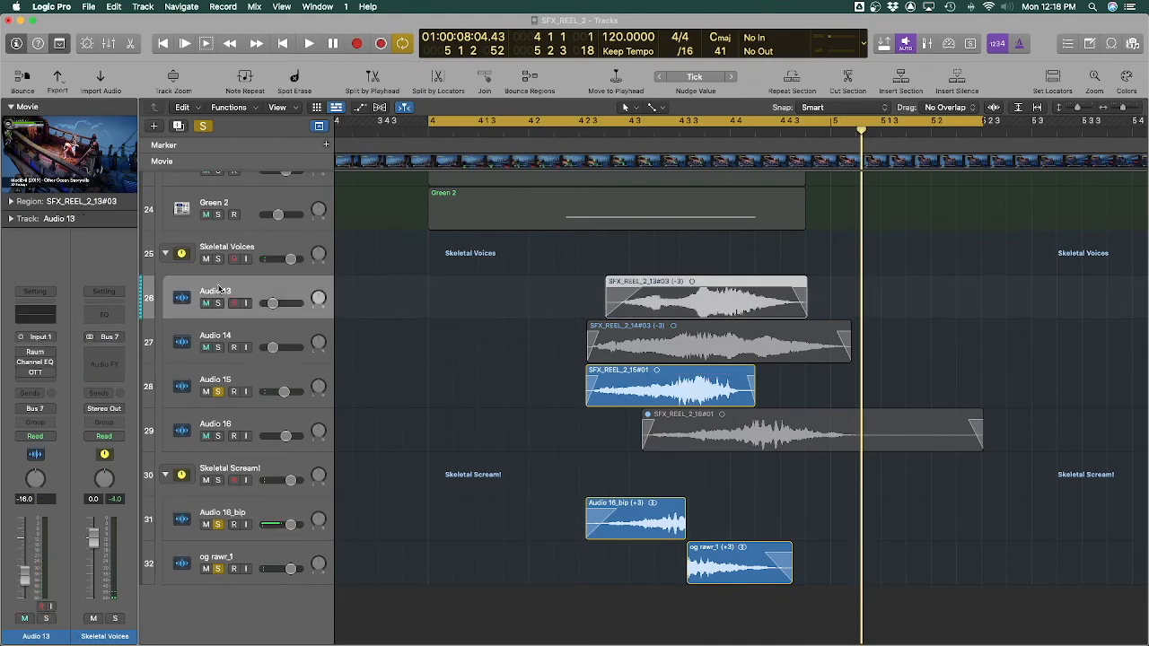
key("super+BackSpace")
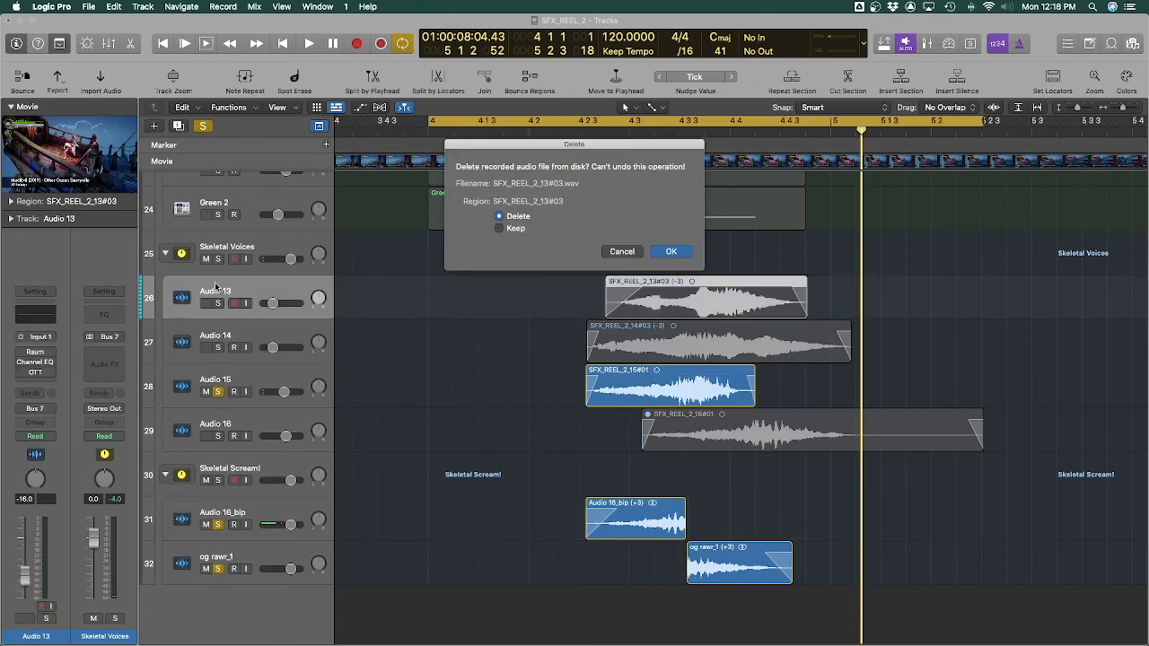
key("Return")
key("super+BackSpace")
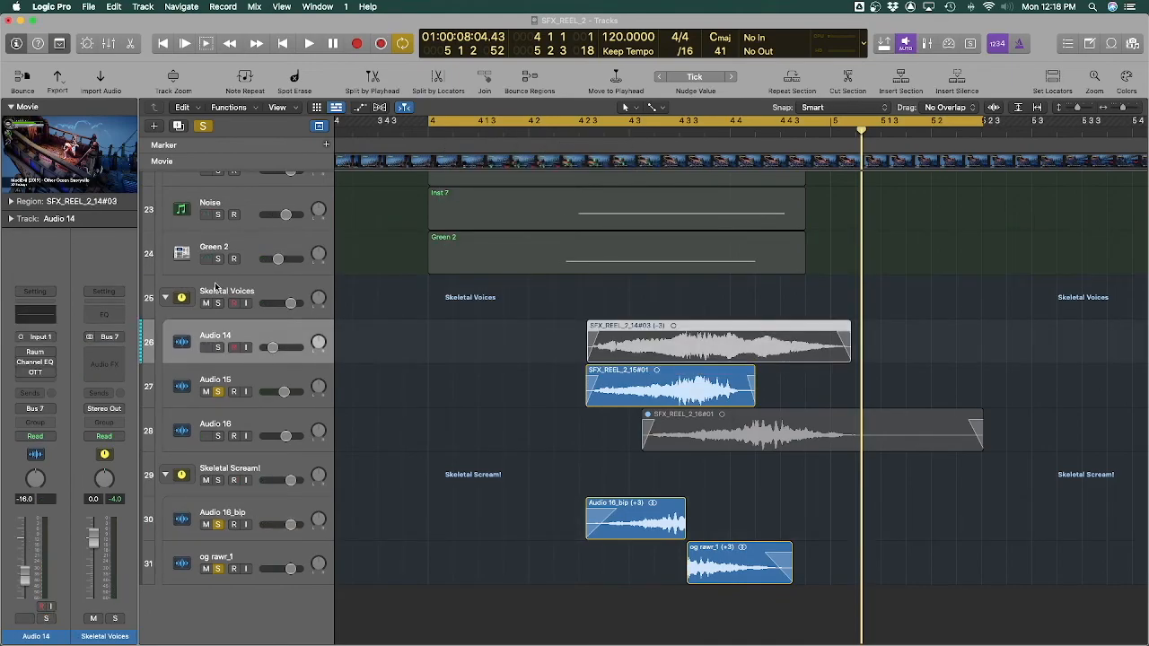
key("super+BackSpace")
key("Return")
key("super+BackSpace")
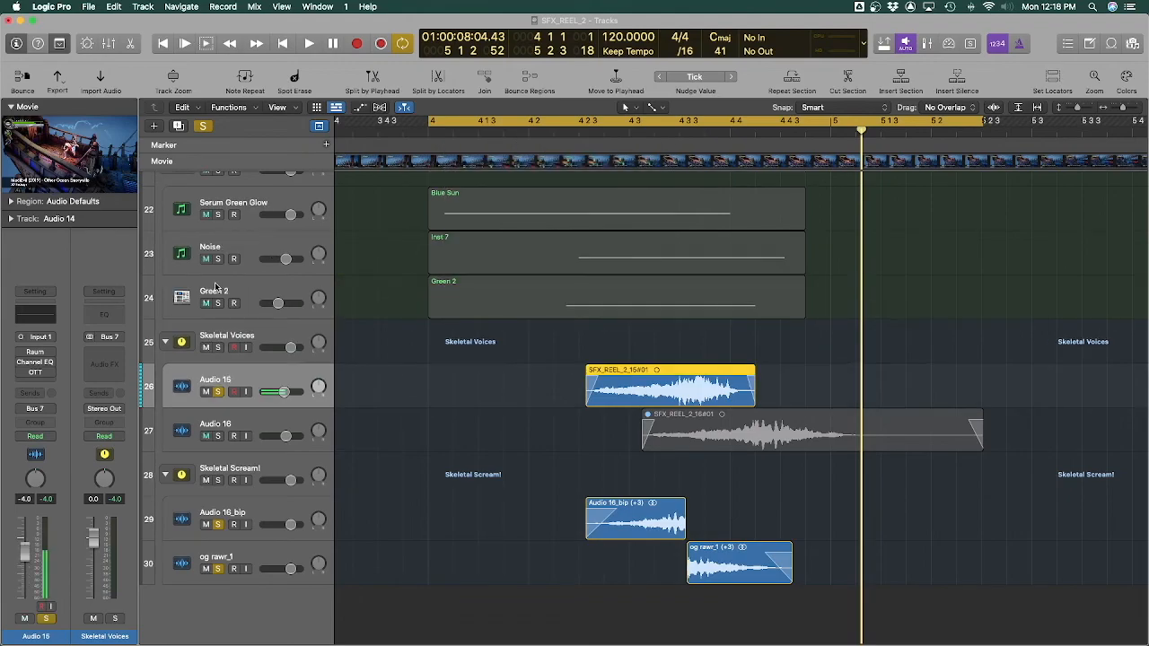
left_click(264, 424)
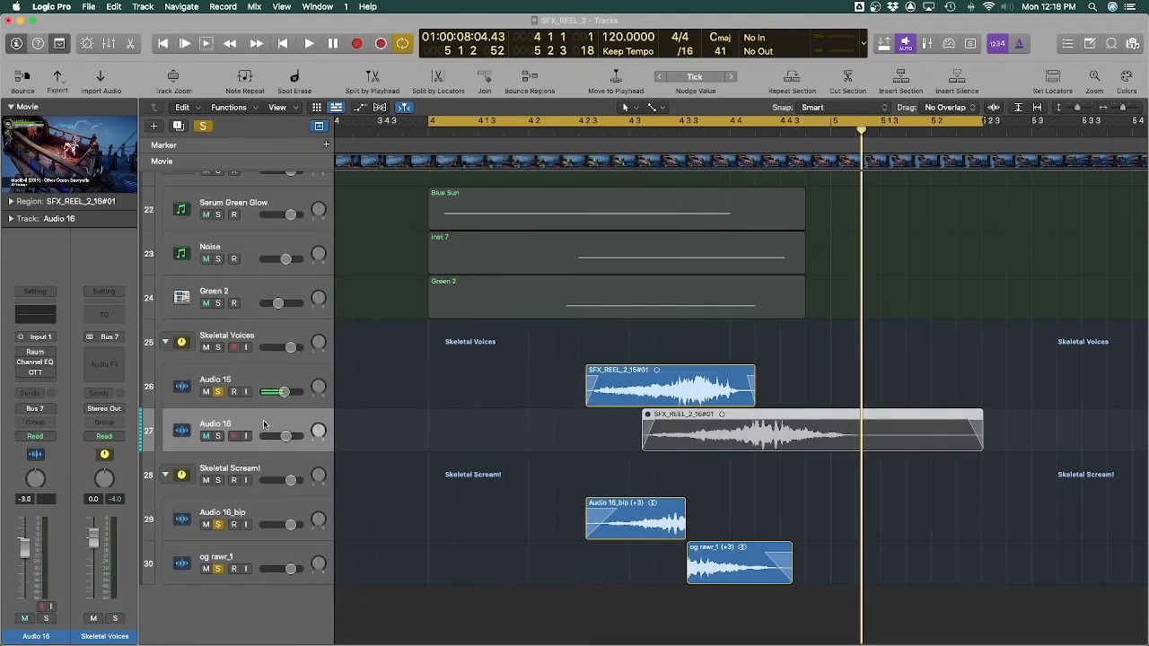
key("super+BackSpace")
key("space")
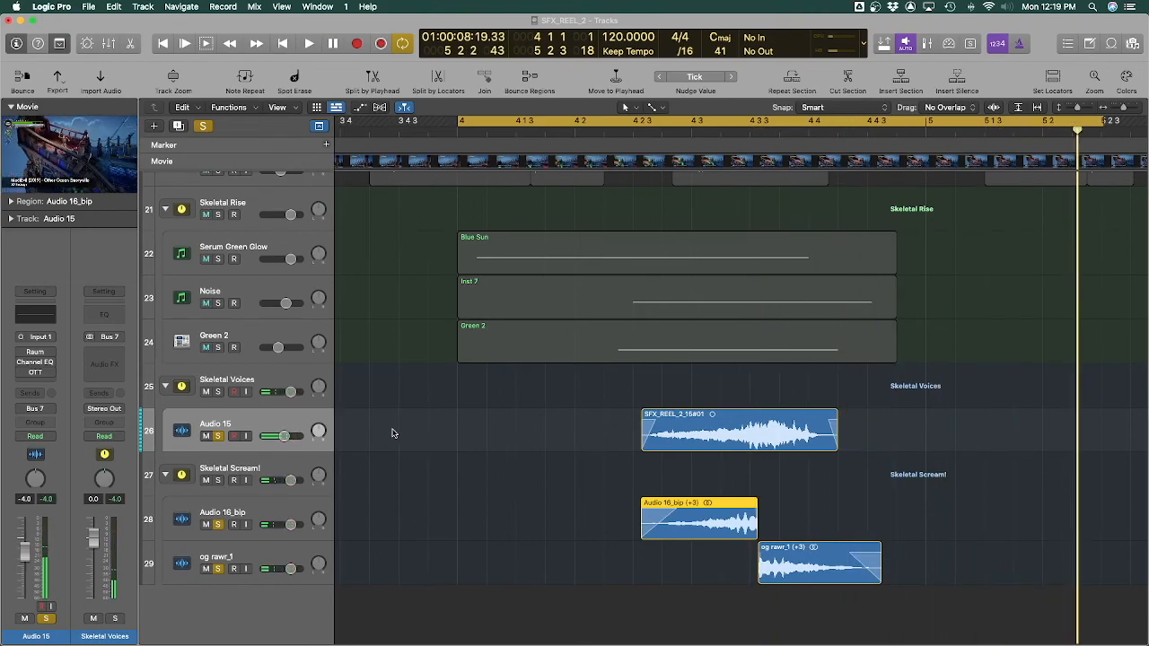
Bounce the Audio 15 region in place and reverse the resulting Audio 15_bip audio file
left_click(729, 422)
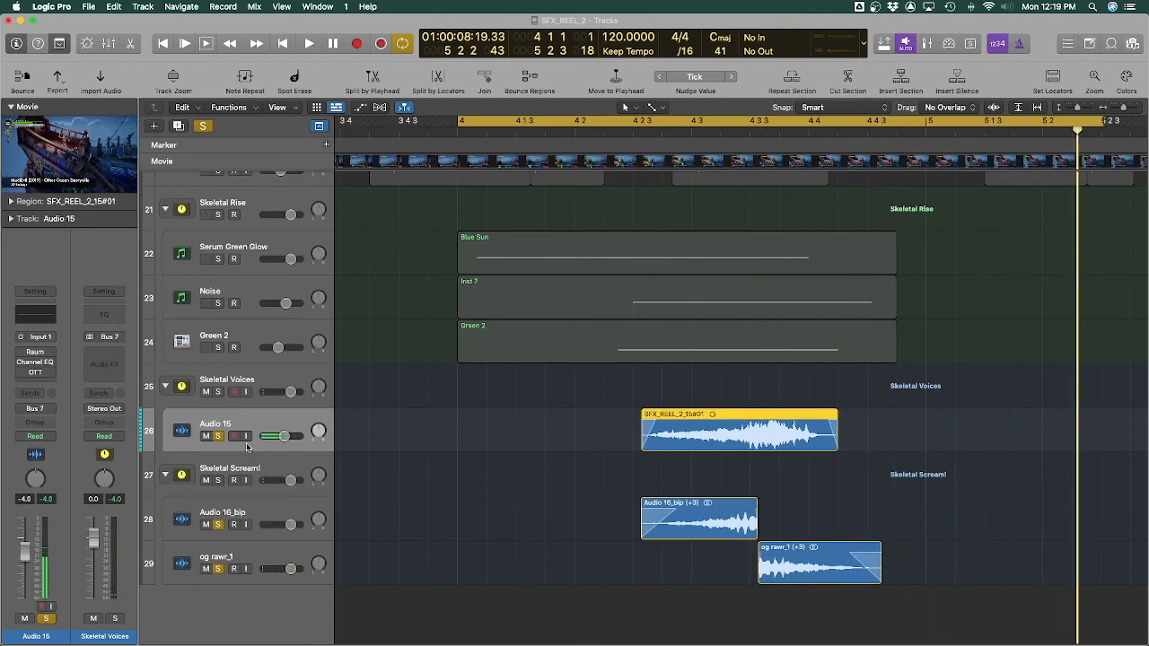
mouse_move(226, 533)
left_mouse_down()
mouse_move(221, 567)
mouse_move(220, 517)
left_mouse_up()
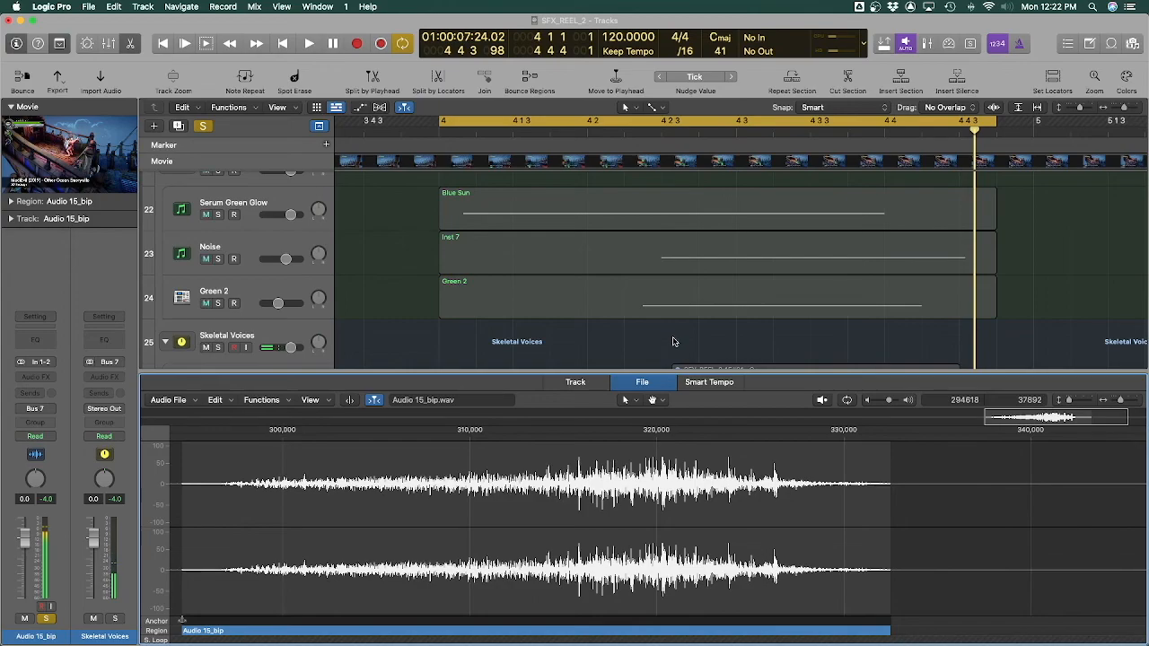
scroll(674, 341, "down", 5)
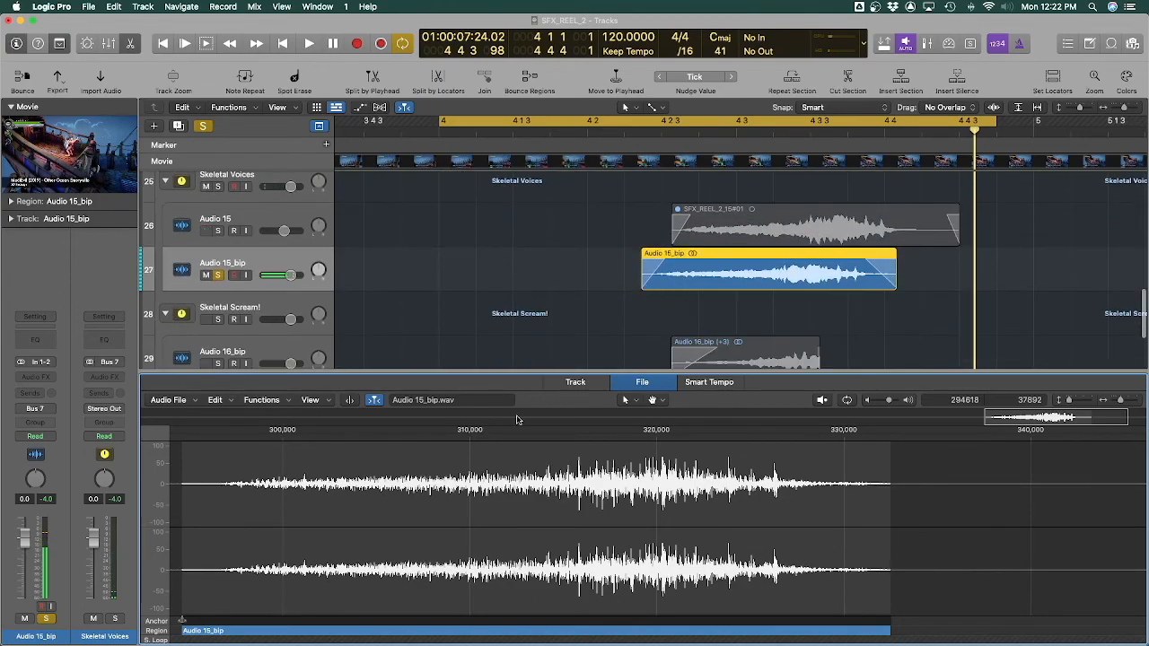
left_click(288, 398)
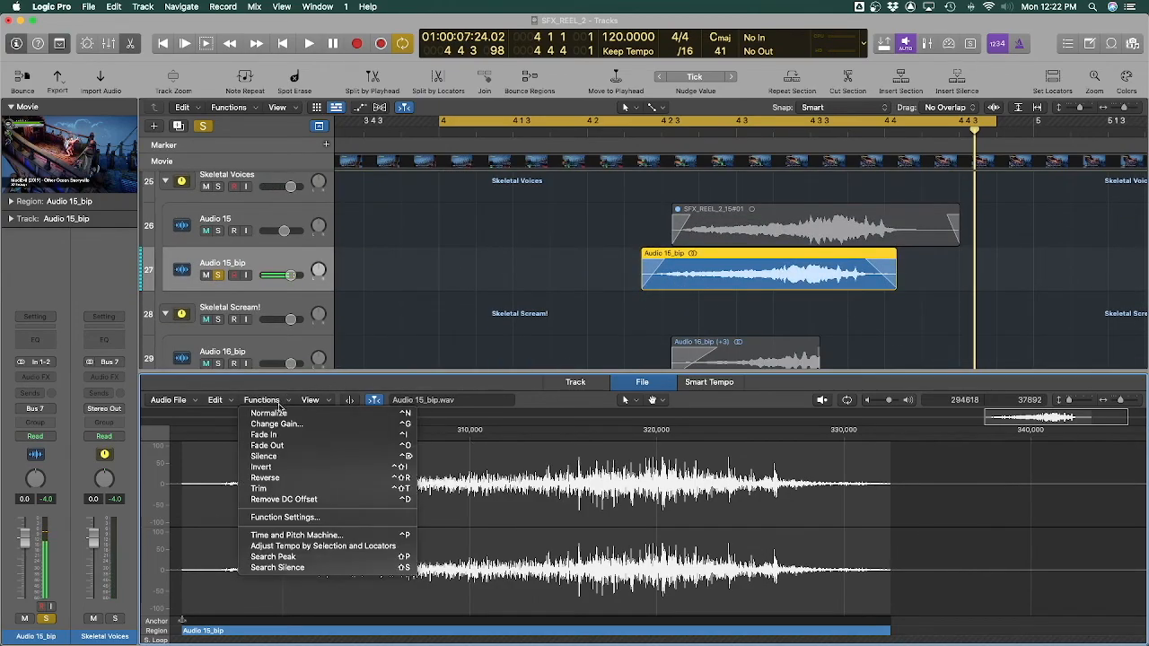
left_click(285, 478)
key("space")
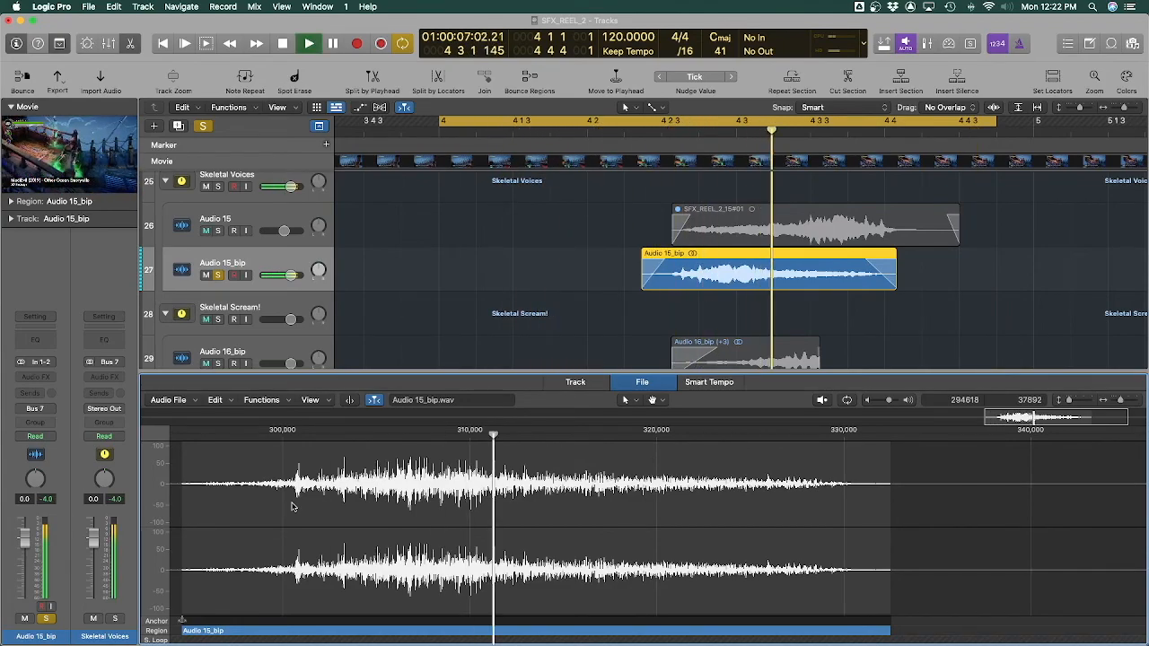
Close the audio editor and move the Audio 15_bip region earlier, to start just after 4 1 3
key("space")
key("p")
key("p")
left_click_drag(689, 440, 595, 440)
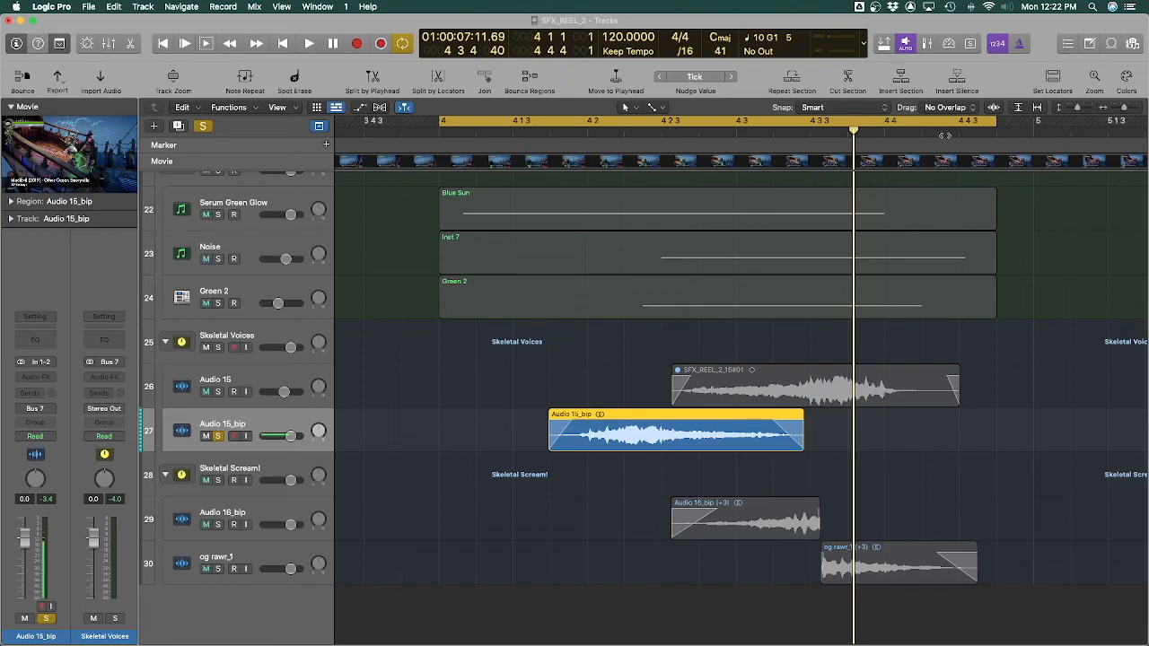
Import og rawr 2.wav from the desktop, place its track below Audio 15_bip and solo it
key("super+d")
left_click_drag(1032, 25, 897, 20)
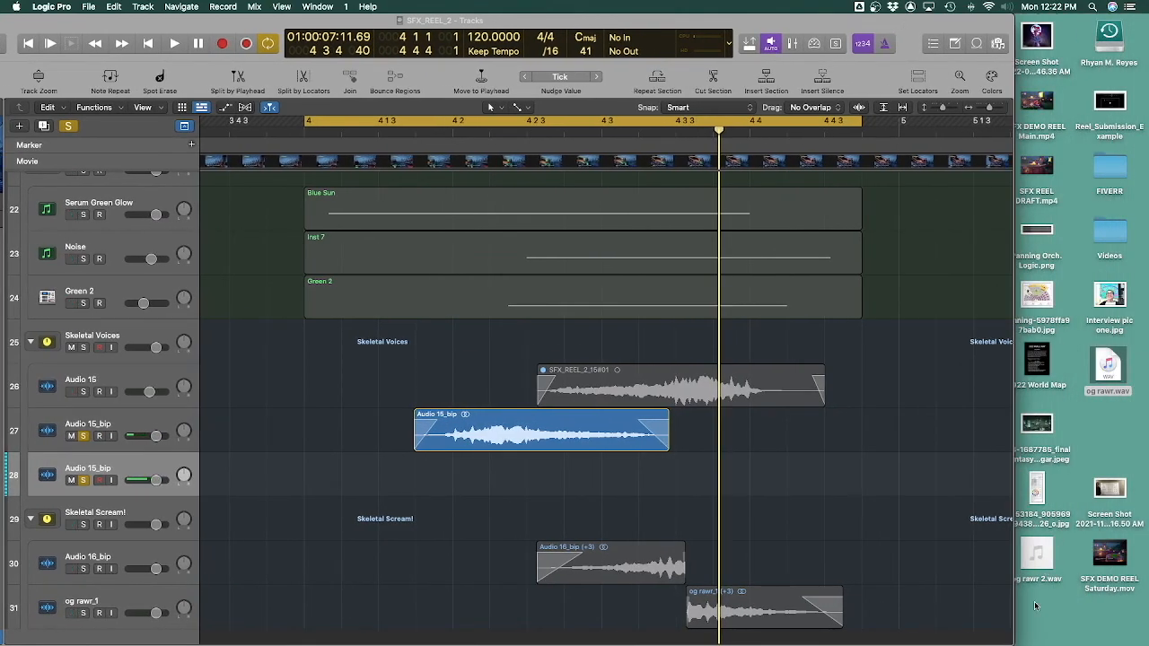
left_click(1037, 603)
left_click_drag(1039, 565, 845, 514)
left_click_drag(845, 514, 692, 635)
left_click_drag(232, 562, 232, 436)
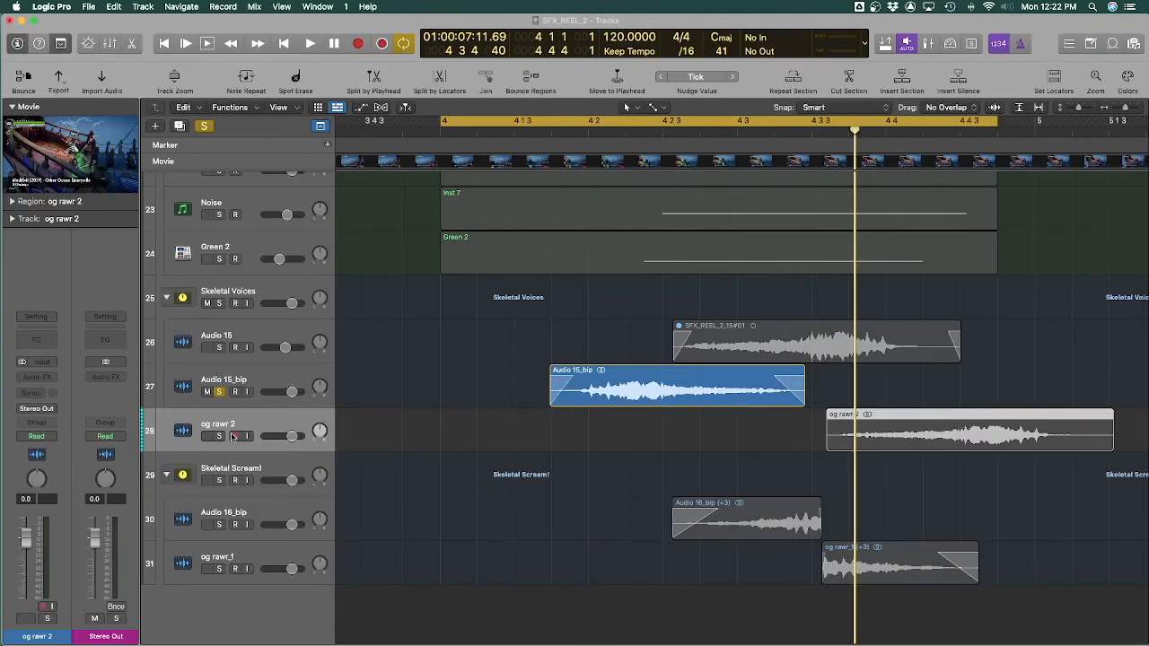
left_click(220, 437)
Align the og rawr 2 and Audio 15_bip regions so the scream follows the reversed lead-in, and audition them
left_click_drag(895, 440, 754, 442)
left_click_drag(778, 399, 744, 401)
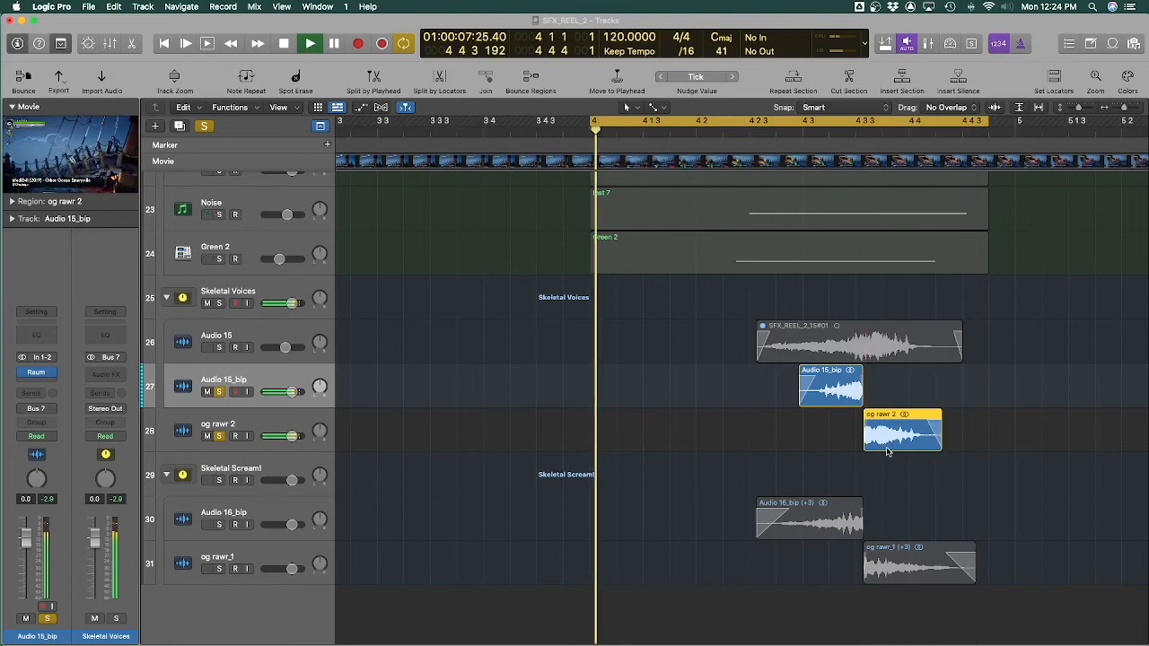
key("space")
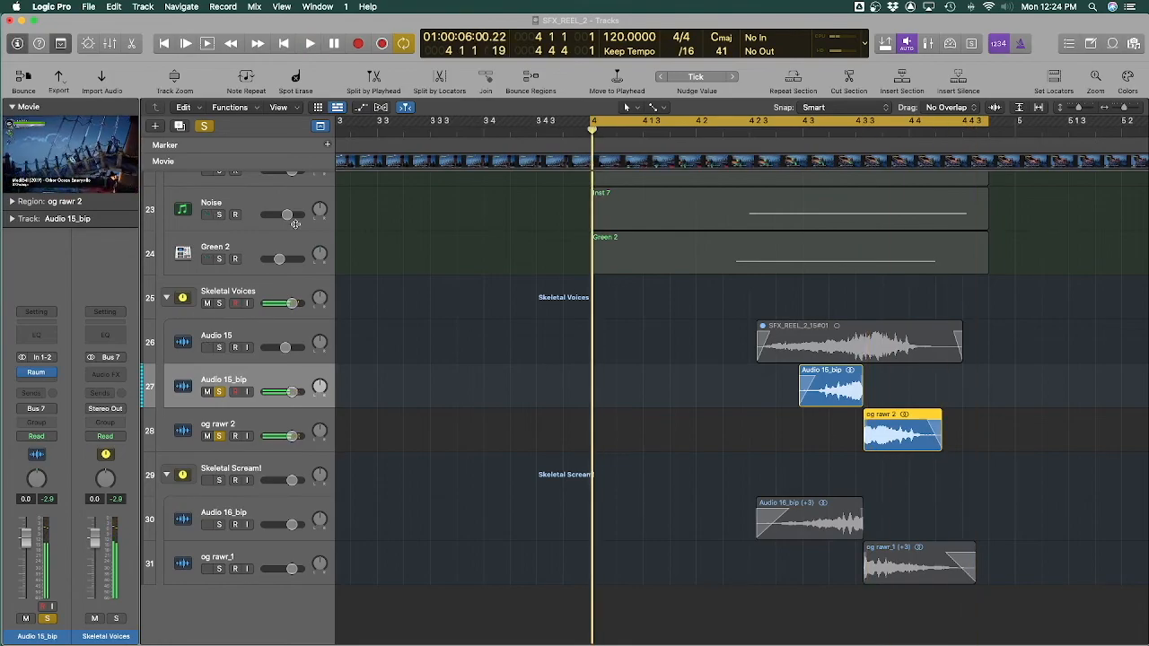
Open the movie in an enlarged floating window and play the scene with the reversed voice and scream layers
left_click(105, 175)
left_click_drag(608, 314, 679, 415)
key("space")
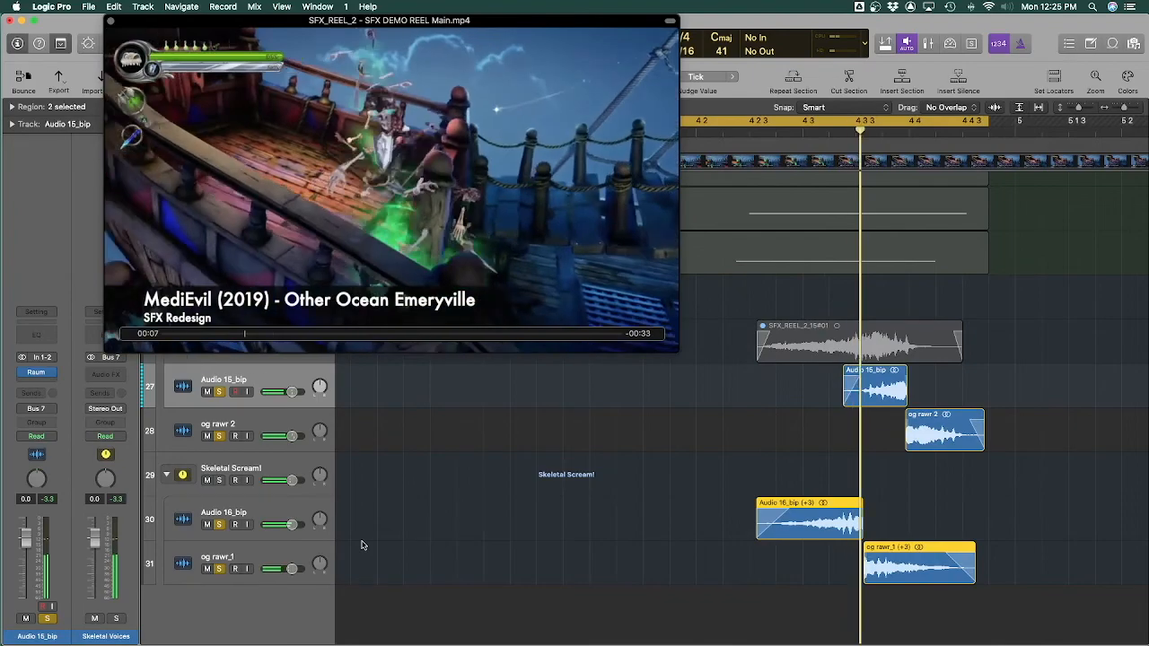
Close the movie window and move the Audio 15_bip and og rawr 2 tracks into the Skeletal Scream! stack
left_click(110, 20)
left_click_drag(273, 391, 274, 478)
left_click_drag(254, 379, 250, 483)
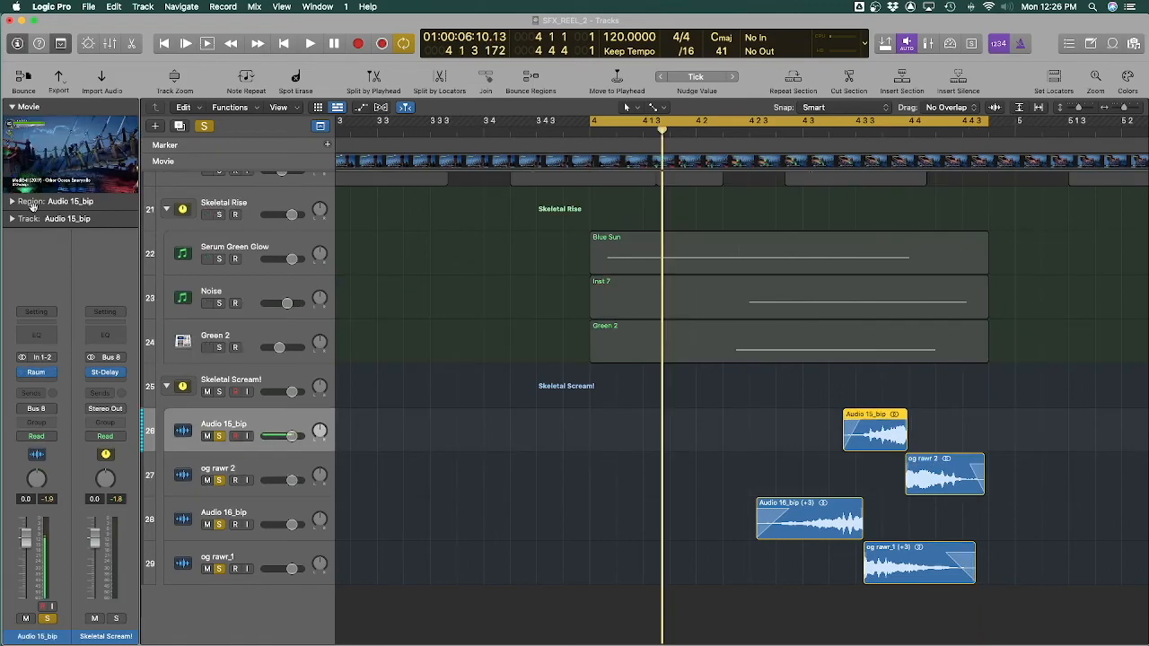
Transpose the Audio 15_bip, og rawr 2, Audio 16_bip and og rawr_1 regions to -3 and audition them
left_click(33, 204)
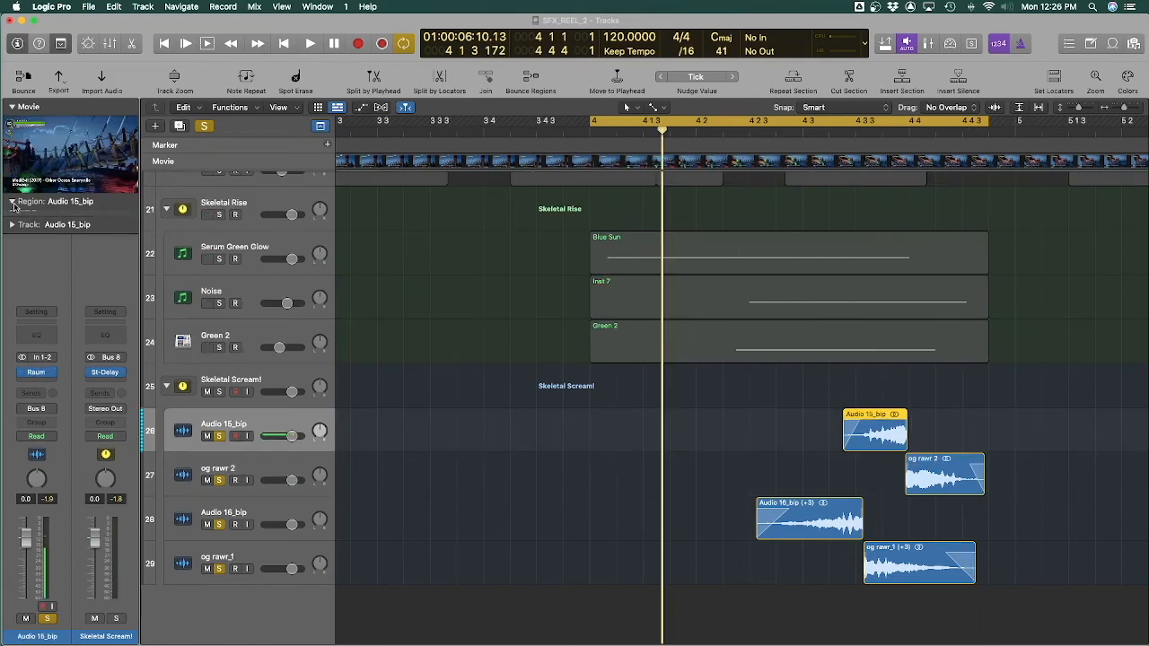
left_click_drag(70, 280, 71, 288)
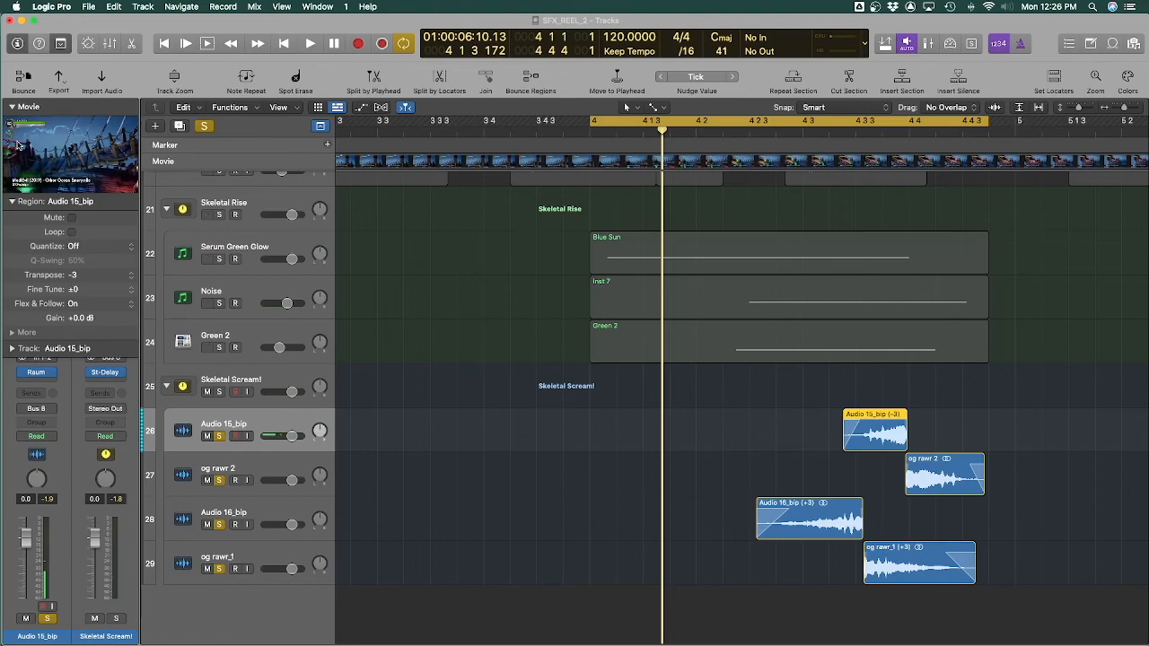
left_click(244, 468)
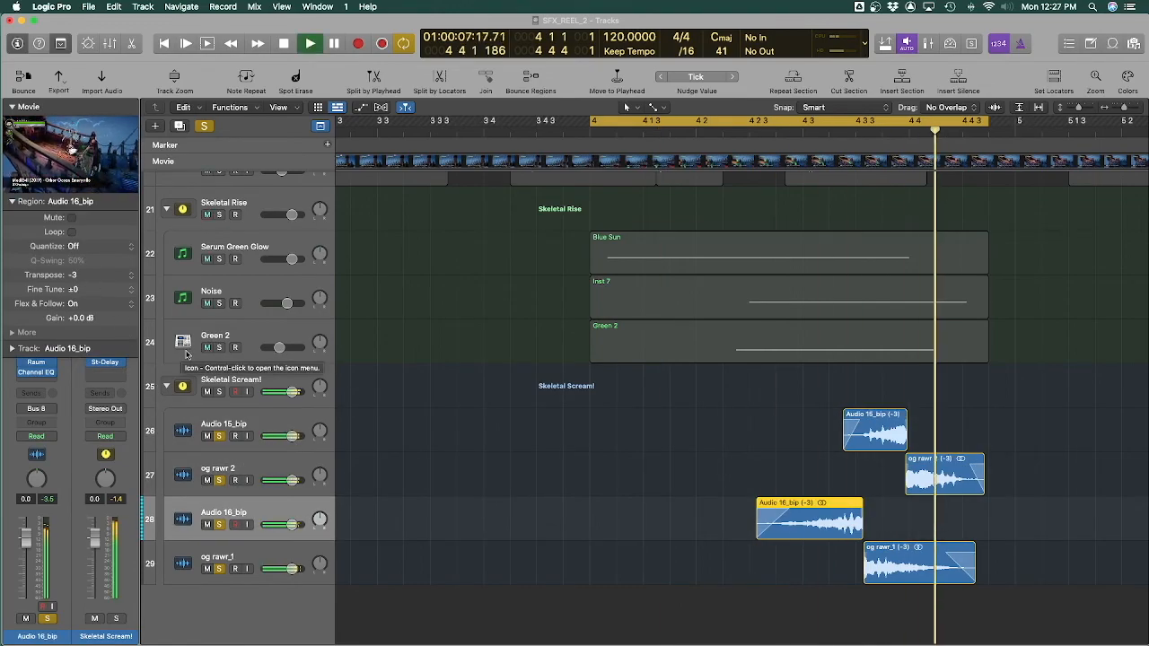
key("space")
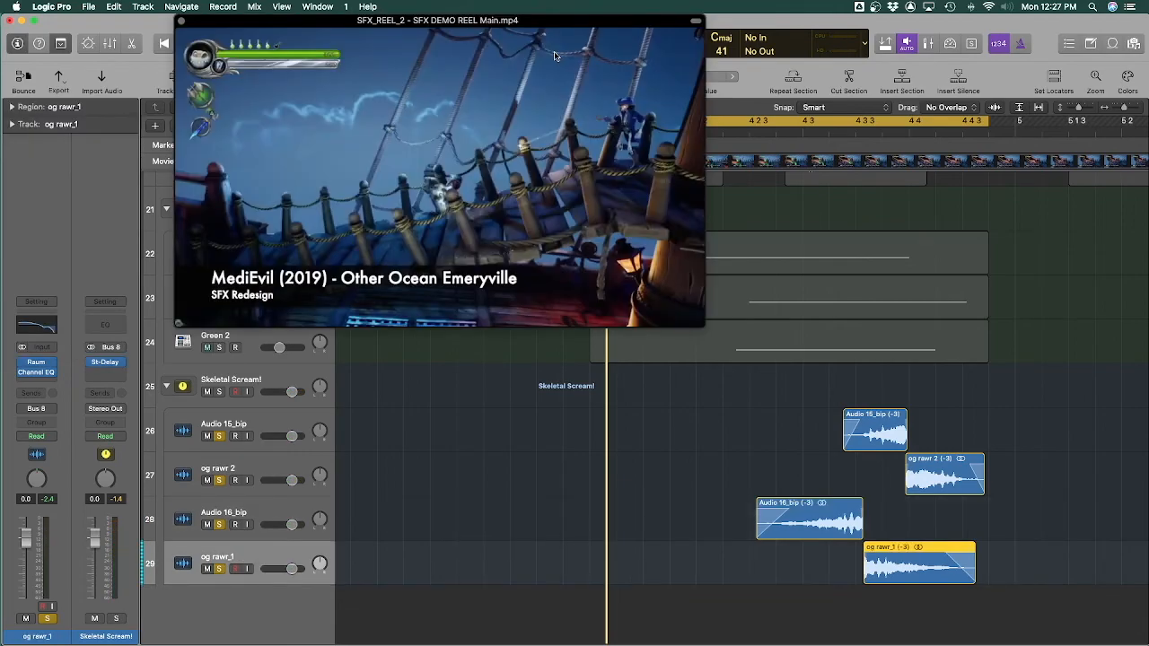
Reposition the floating movie window and play the Skeletal Rise and Skeletal Scream! layers together against the video
left_click_drag(550, 20, 515, 21)
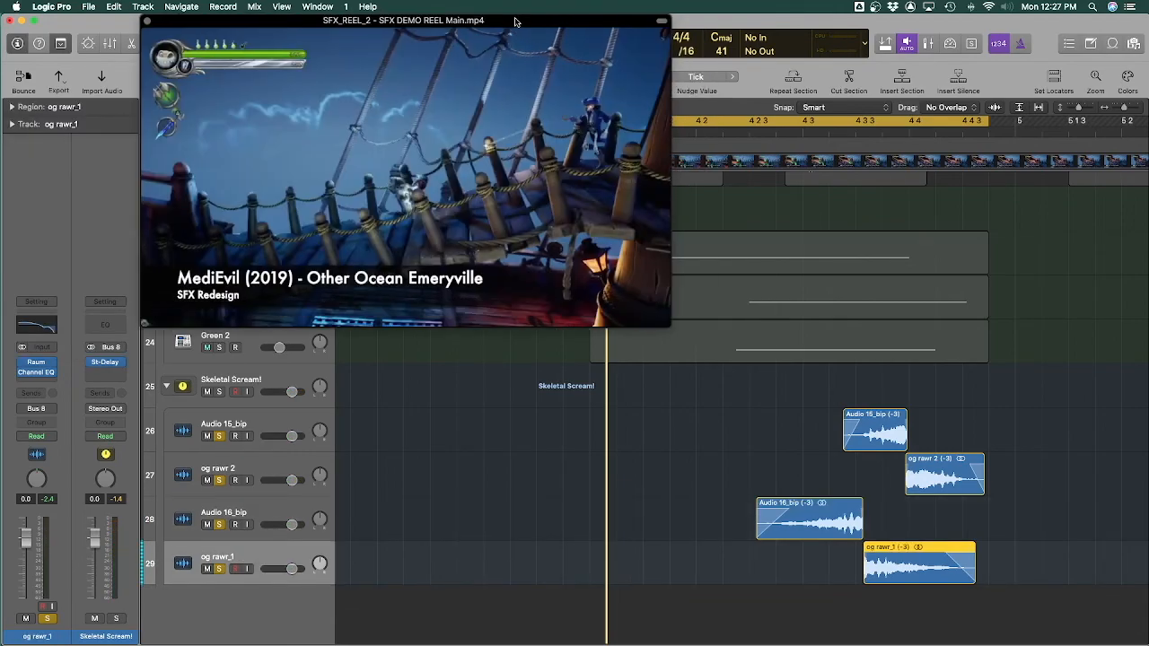
left_click_drag(506, 21, 468, 22)
left_click(368, 8)
left_click(372, 10)
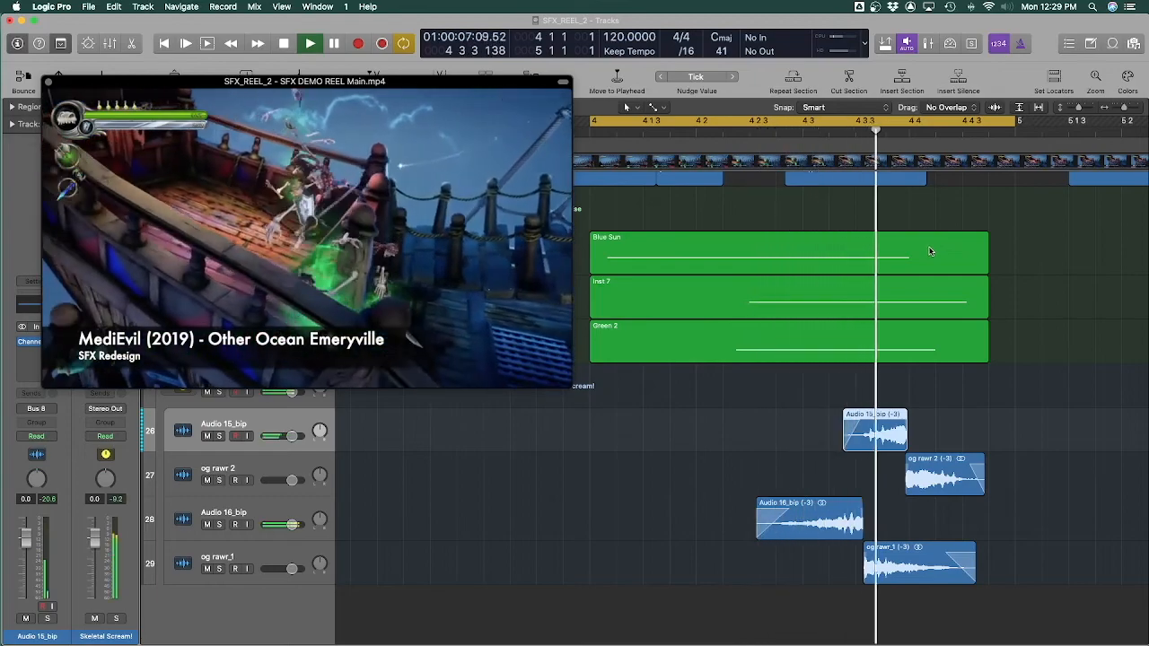
key("space")
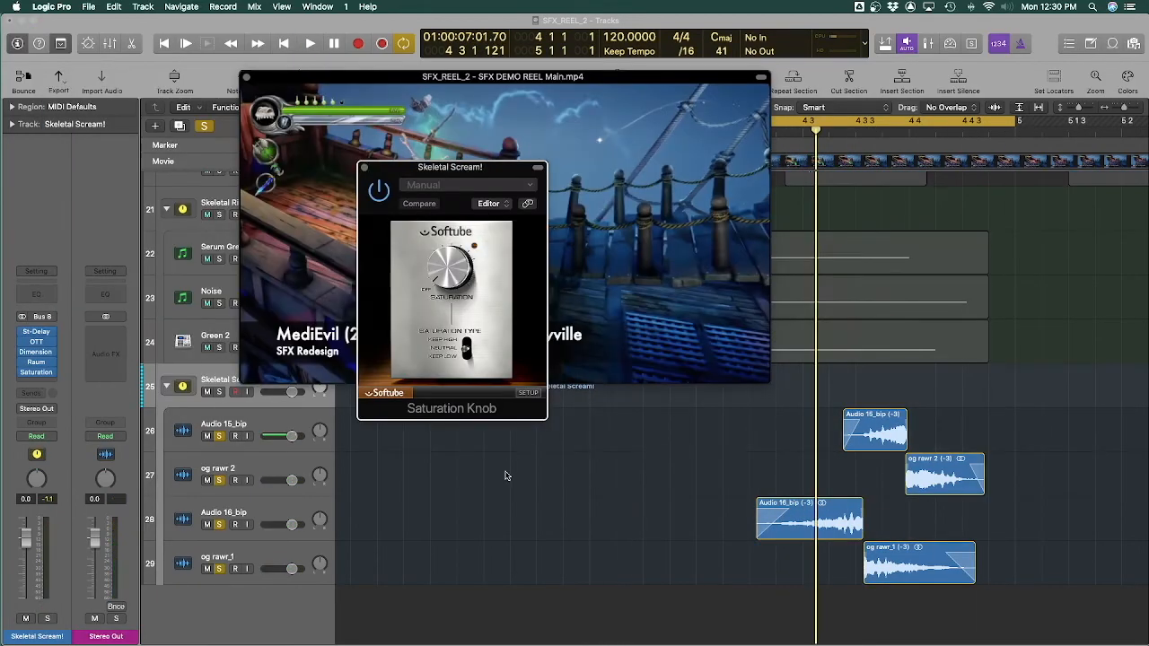
Adjust the saturation amount of the Saturation Knob on the Skeletal Scream! stack while auditioning the screams with the movie
left_click_drag(485, 173, 488, 341)
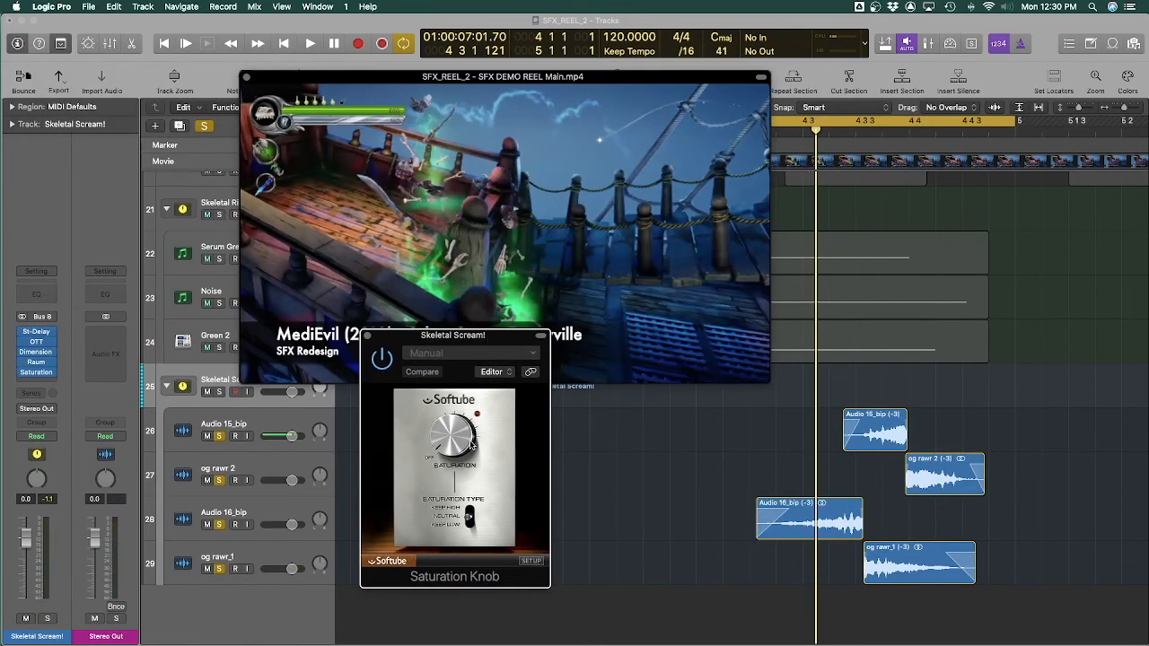
key("space")
left_click_drag(468, 445, 468, 421)
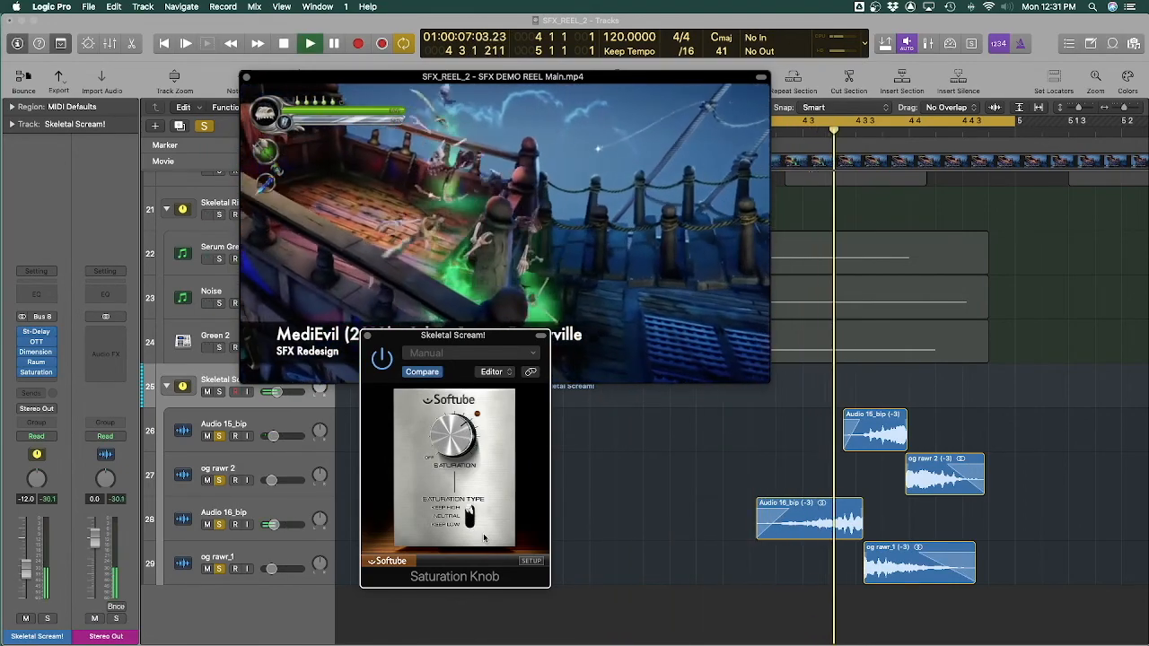
key("space")
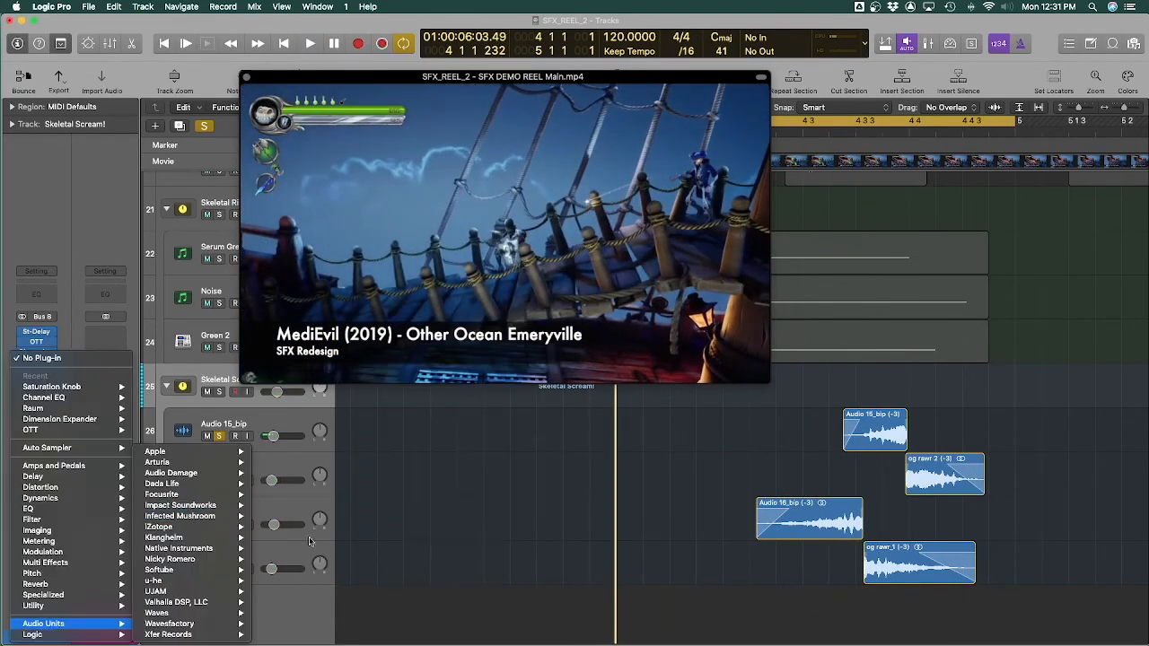
left_click(375, 560)
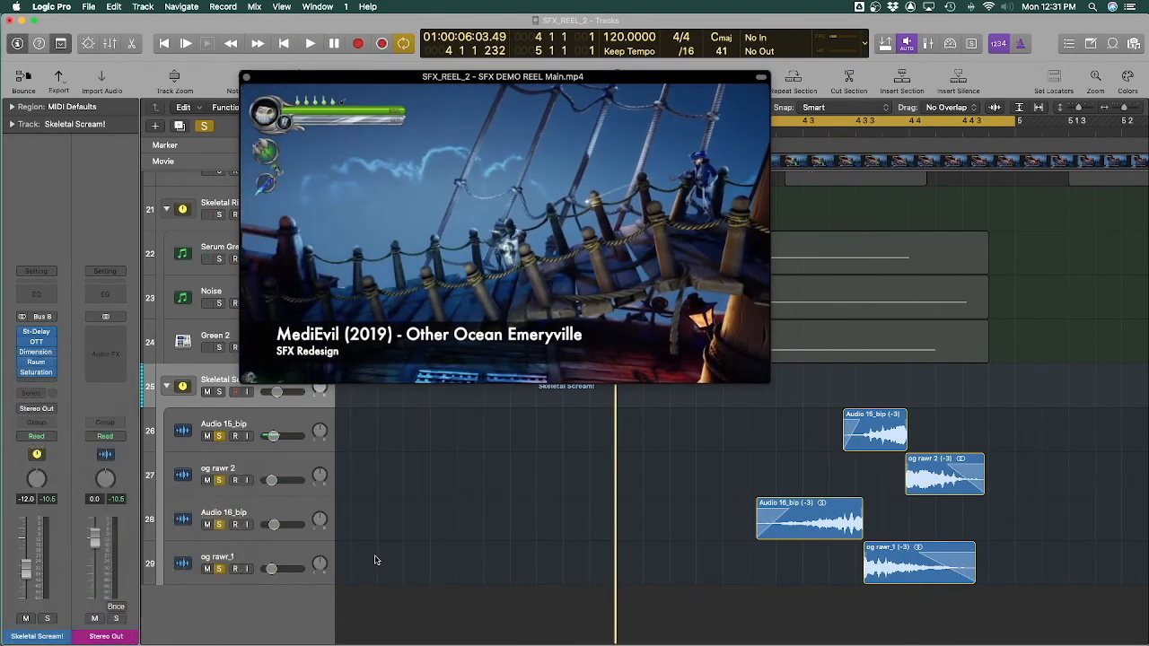
Add the iZotope Vocal Doubler to the Skeletal Scream! stack and adjust its separation and variation
left_click(58, 374)
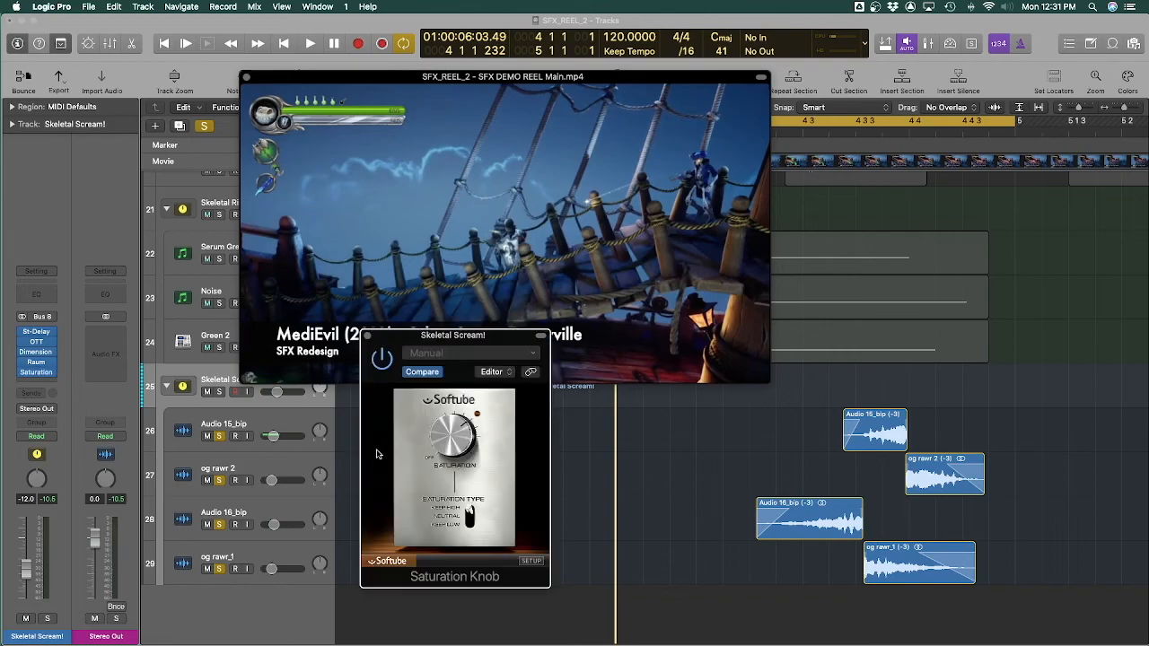
left_click(365, 335)
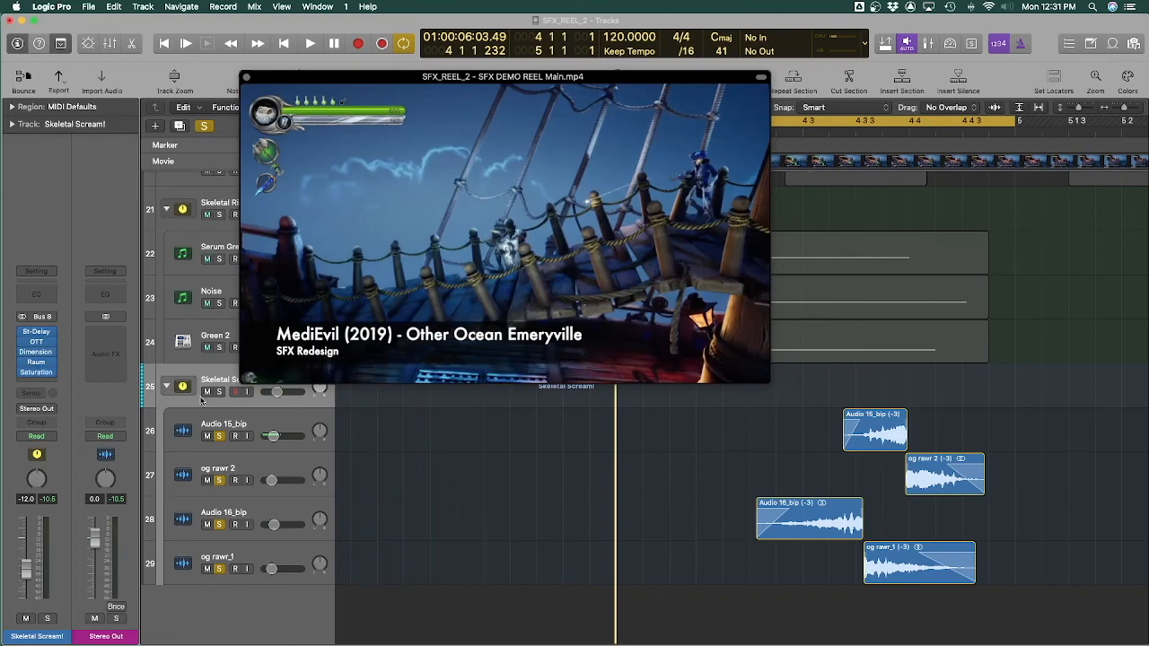
left_click(47, 386)
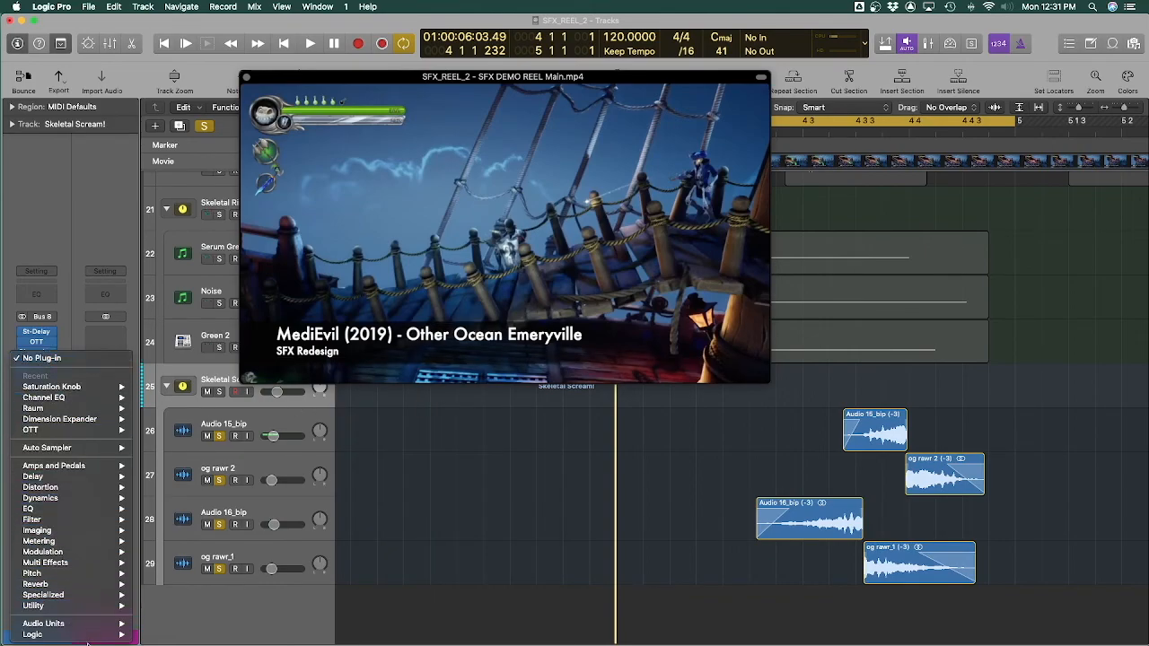
mouse_move(95, 627)
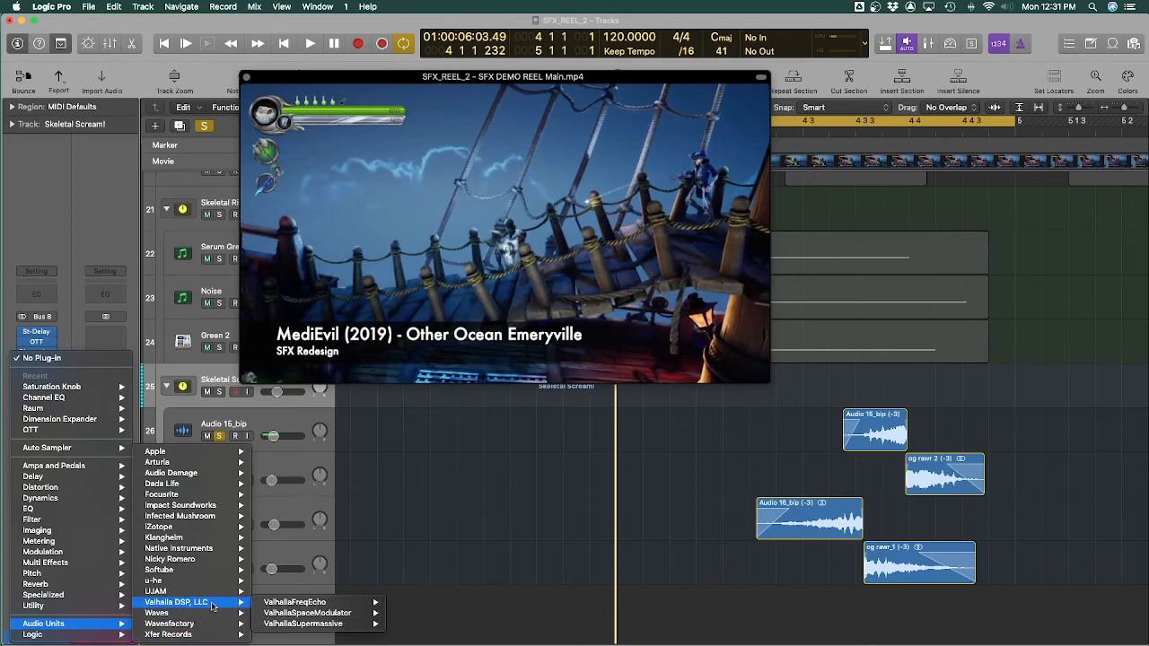
mouse_move(209, 530)
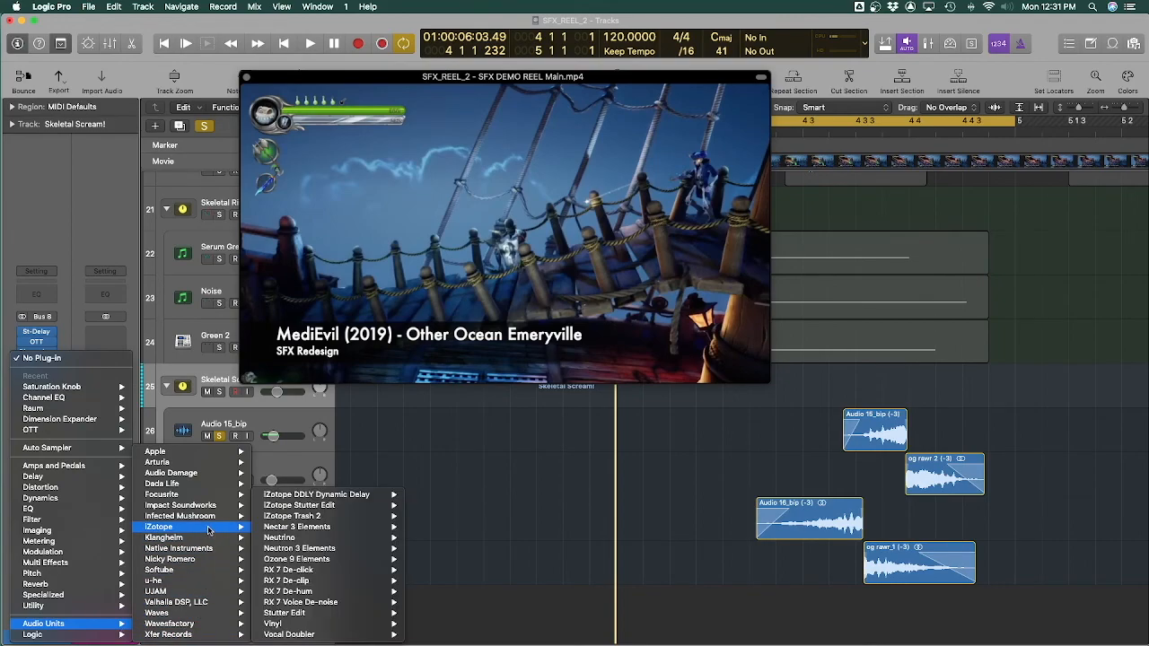
mouse_move(362, 634)
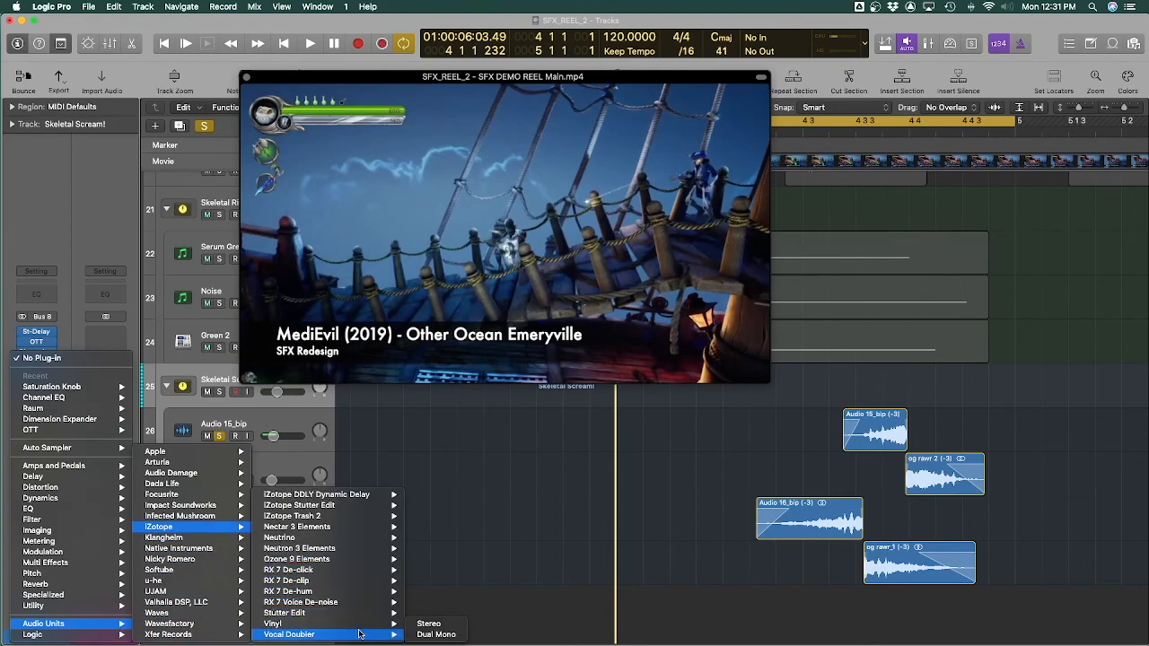
left_click(442, 632)
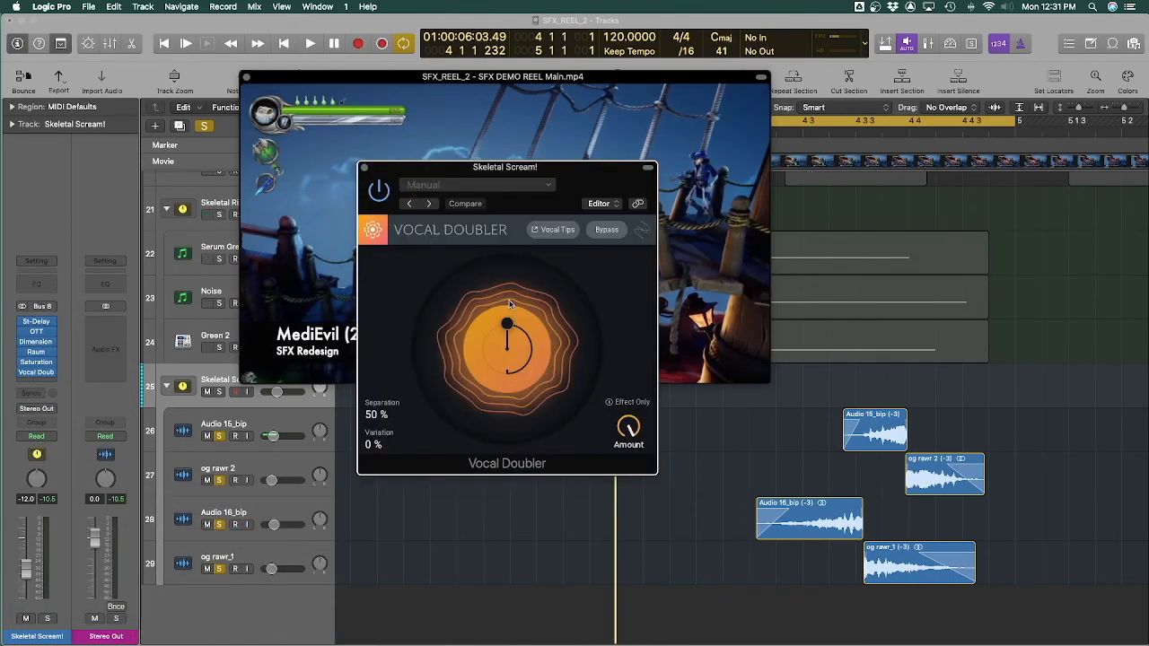
left_click_drag(507, 328, 508, 347)
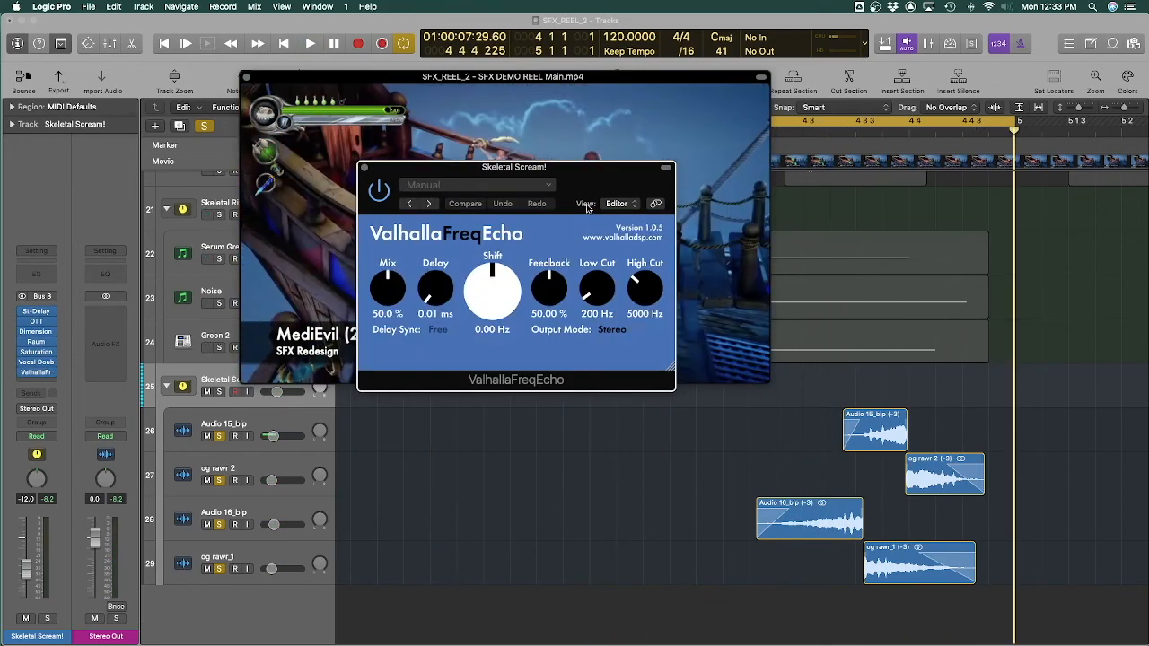
Move the ValhallaFreqEcho window off the movie and adjust its mix while auditioning the screams
left_click_drag(591, 190, 882, 159)
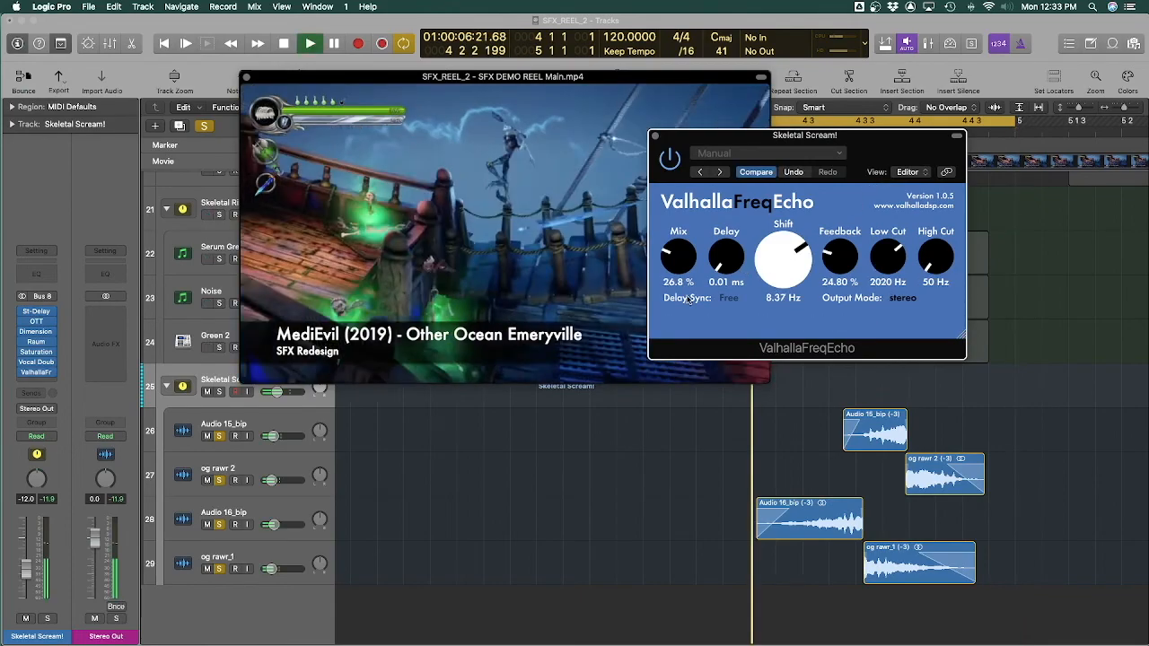
left_click_drag(676, 255, 677, 267)
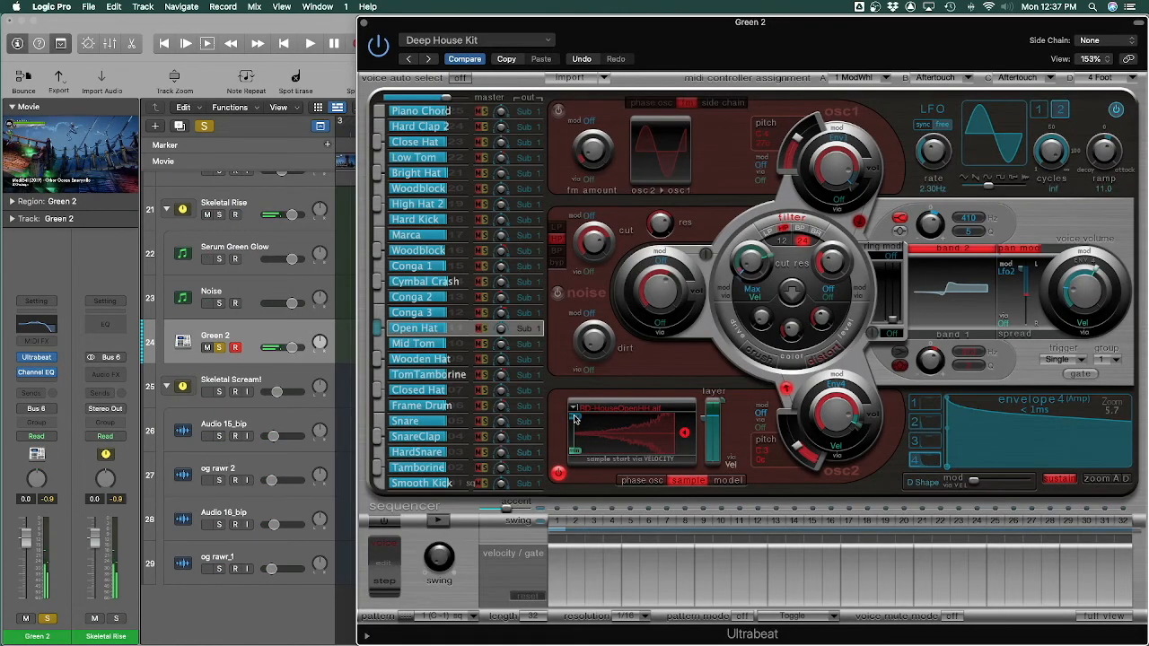
Close Ultrabeat and open the floating movie window, shrinking it to free up the arrangement
left_click(364, 24)
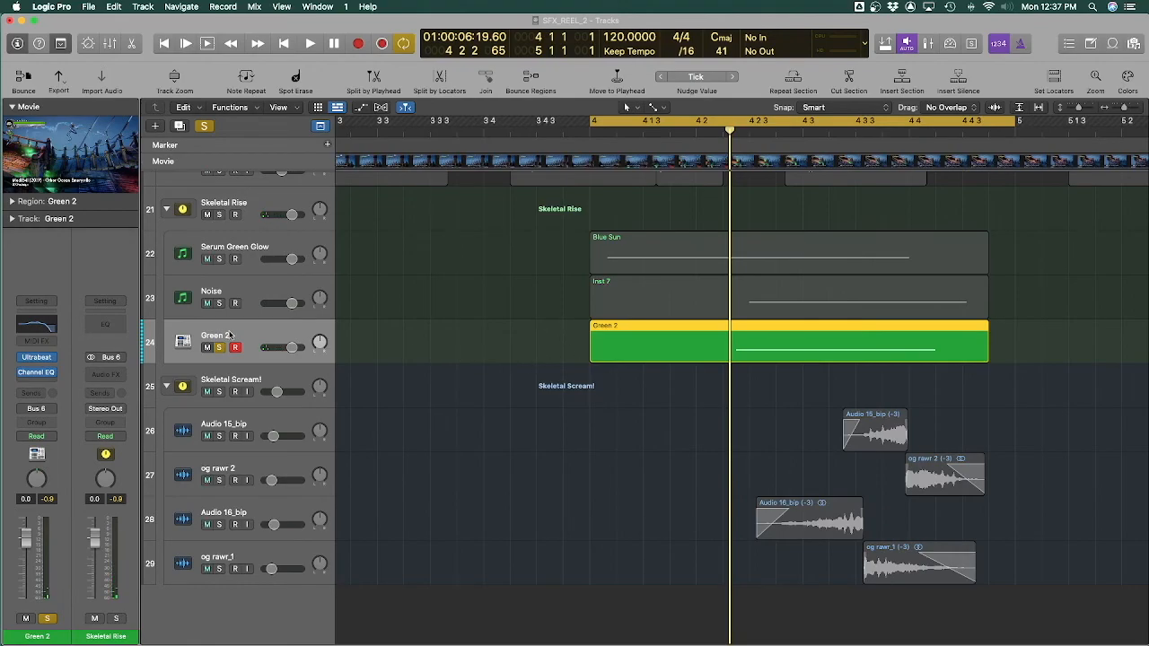
double_click(132, 179)
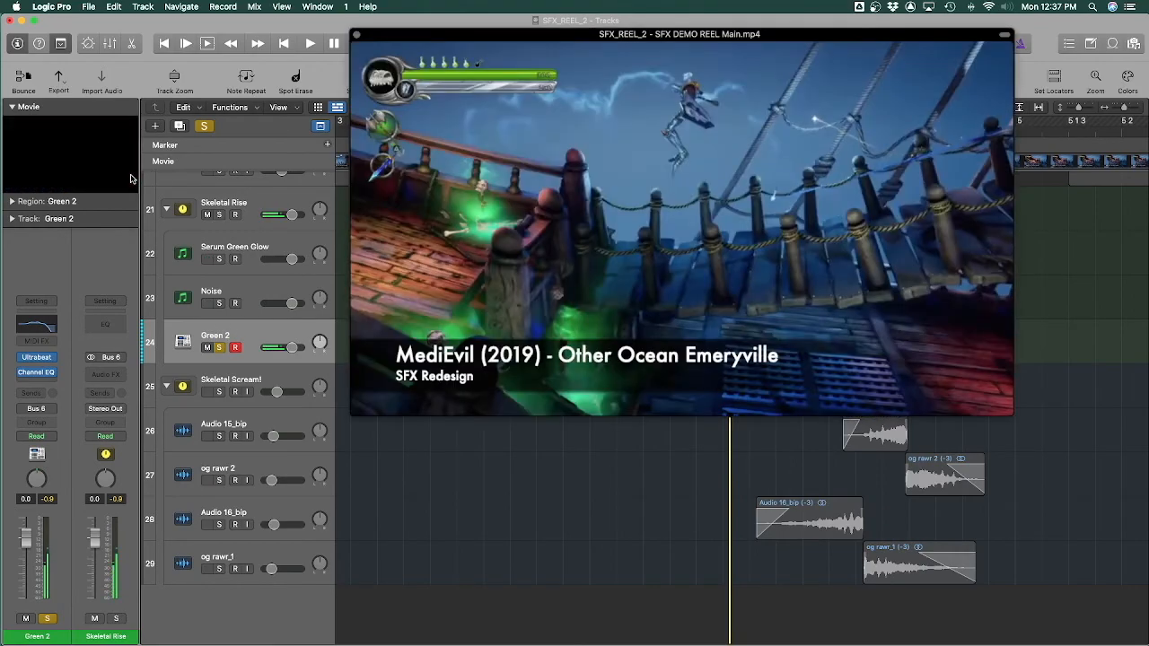
left_click_drag(719, 32, 377, 4)
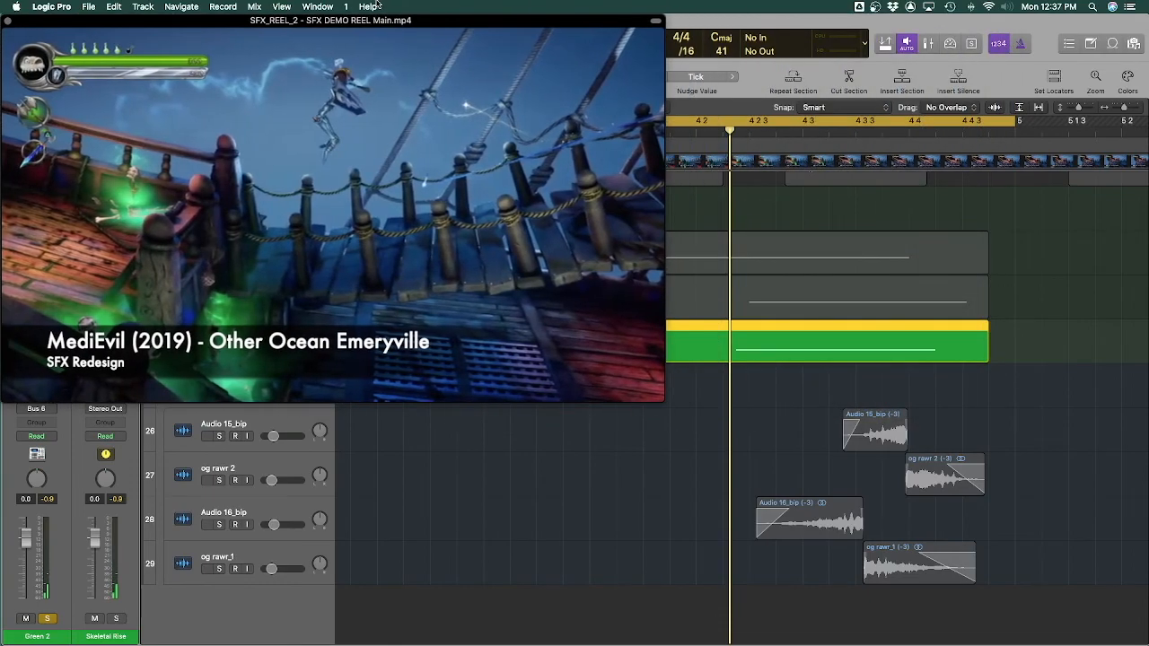
left_click_drag(668, 404, 544, 334)
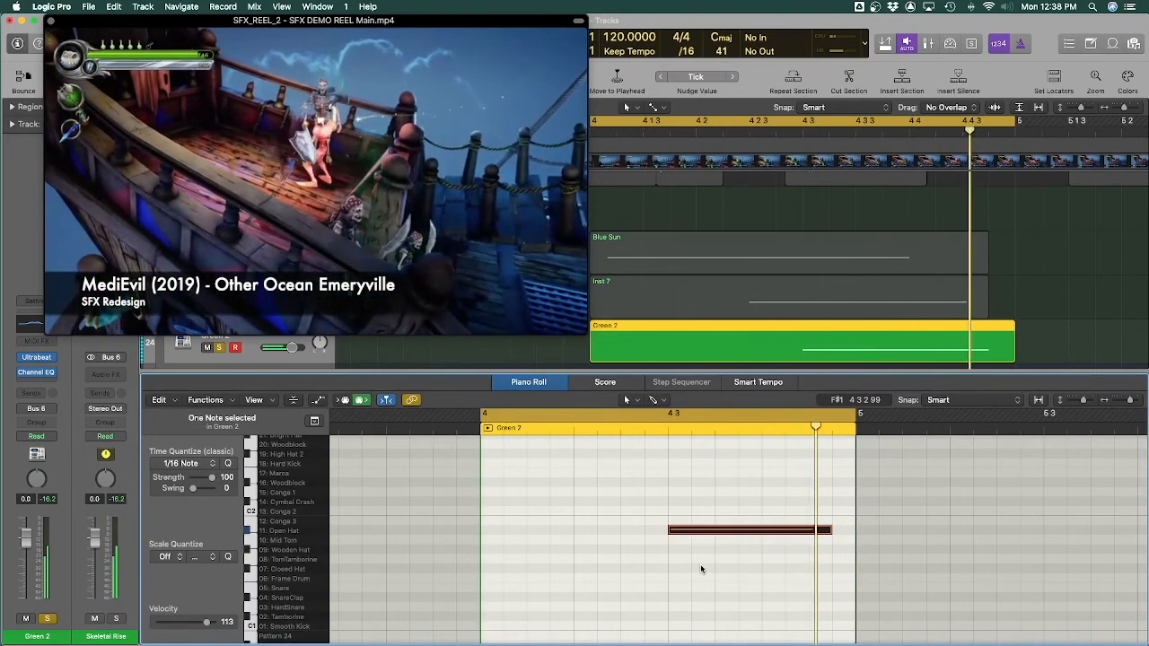
Start the Open Hat note in the Green 2 region slightly later and extend its end towards bar 5
left_click_drag(669, 531, 680, 532)
left_click_drag(831, 531, 849, 537)
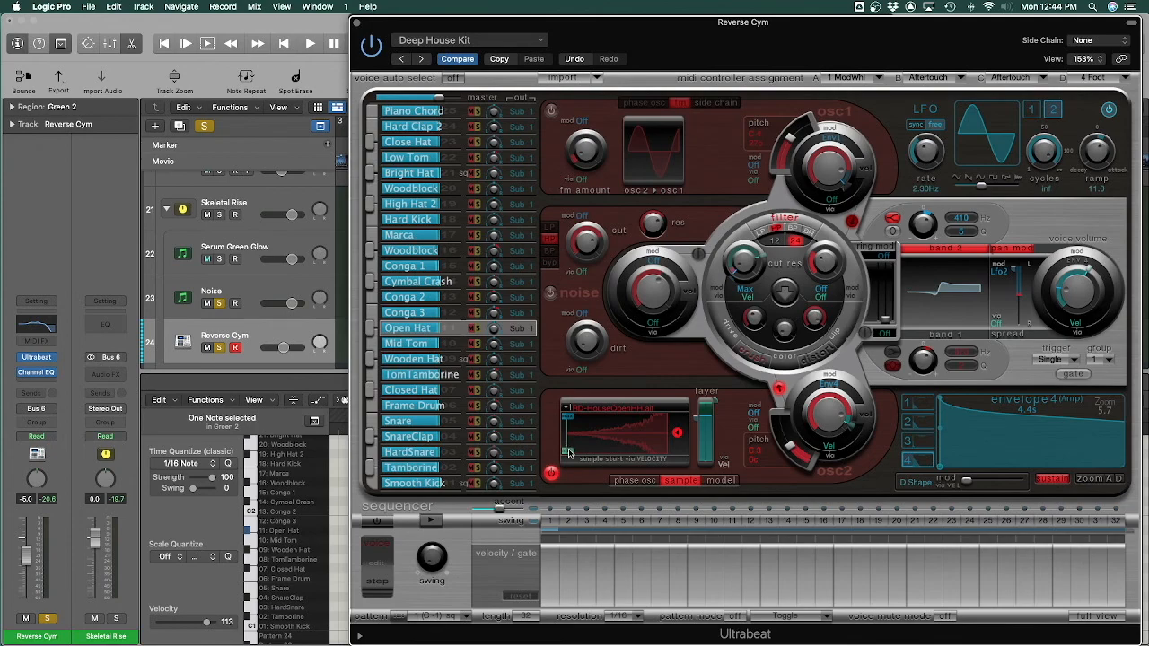
Adjust the Open Hat sample layer in the Reverse Cym Ultrabeat and audition it with the Noise track against the movie
key("space")
left_click_drag(696, 420, 696, 451)
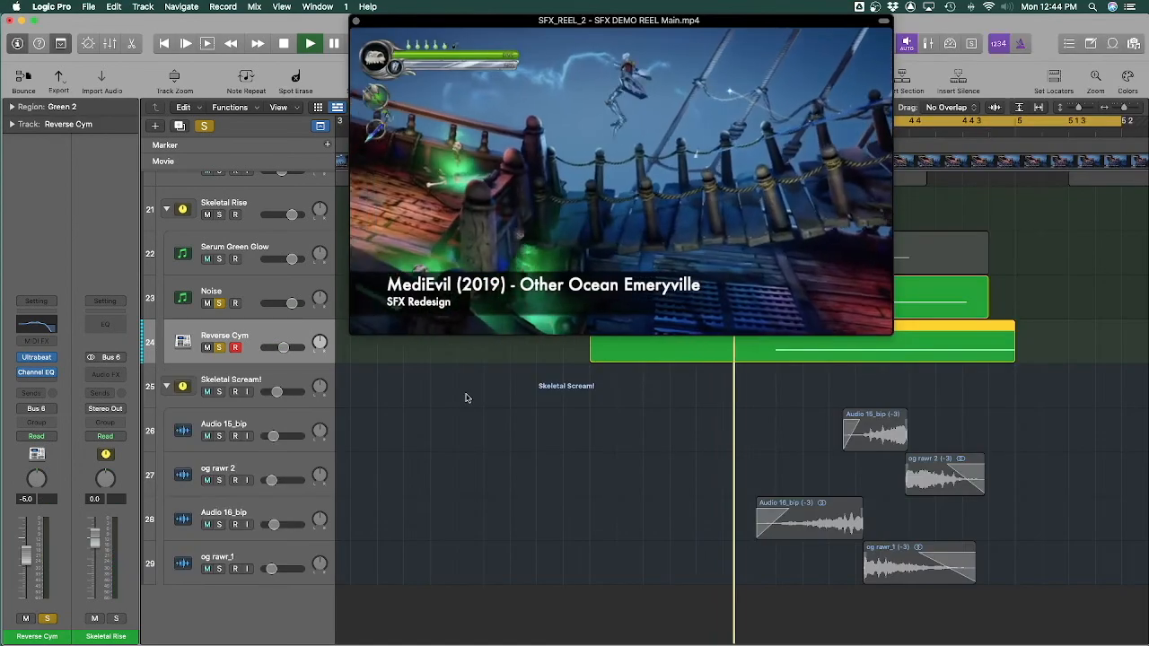
key("space")
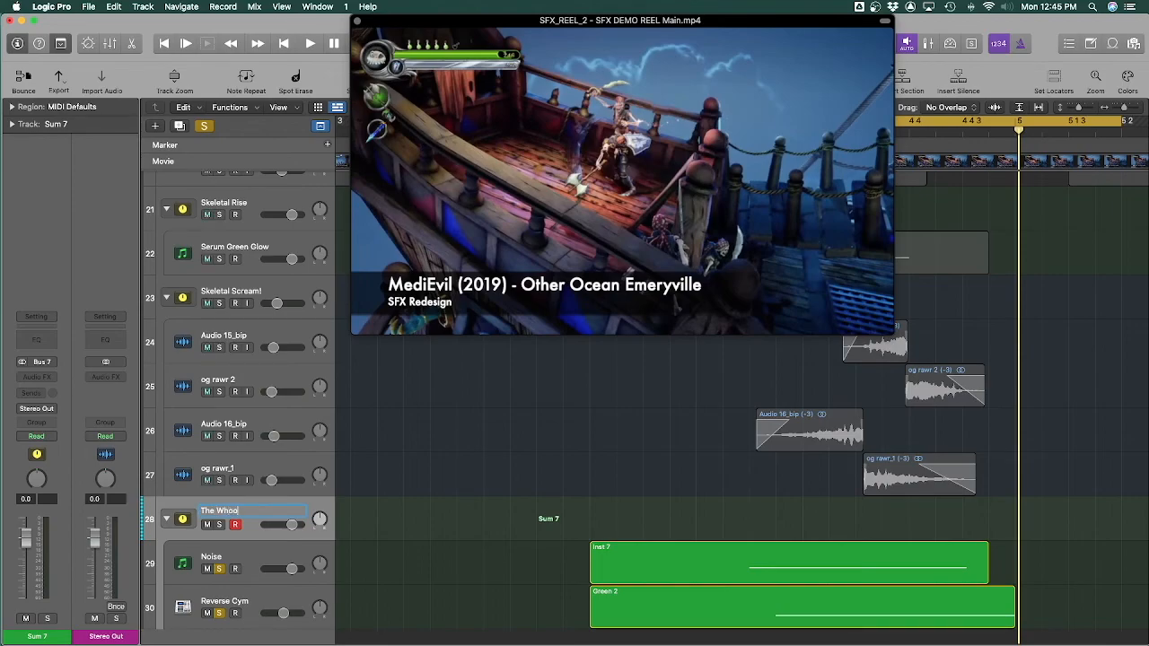
Name the stack holding Noise and Reverse Cym "The Whoosh" and play it against the movie
key("Return")
key("space")
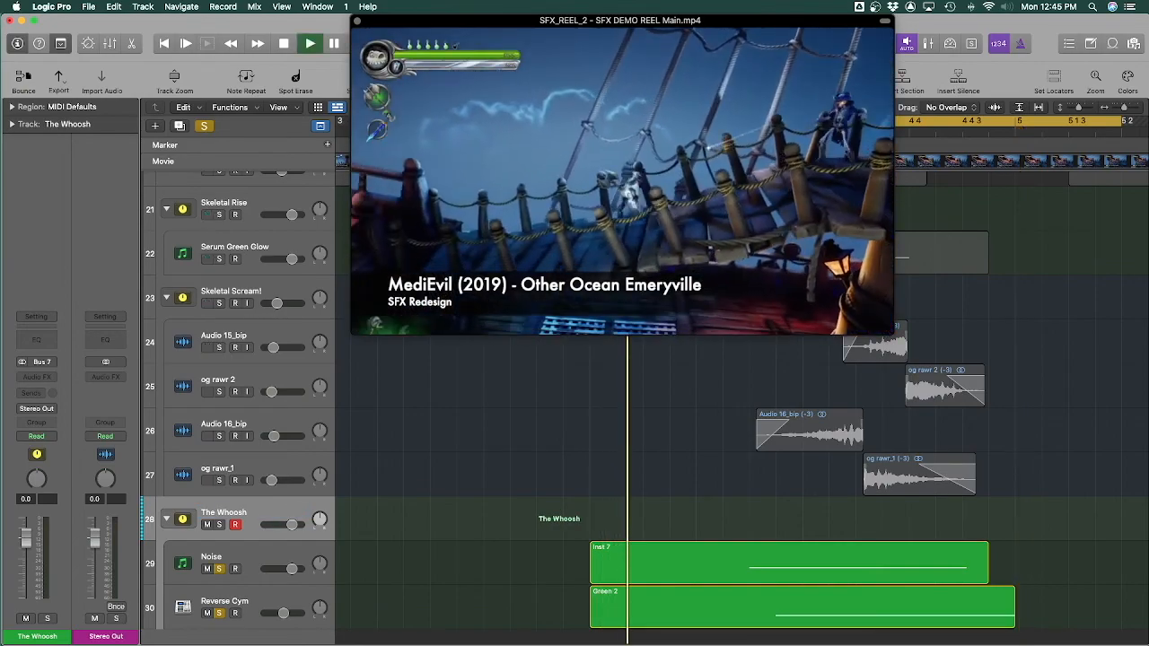
key("space")
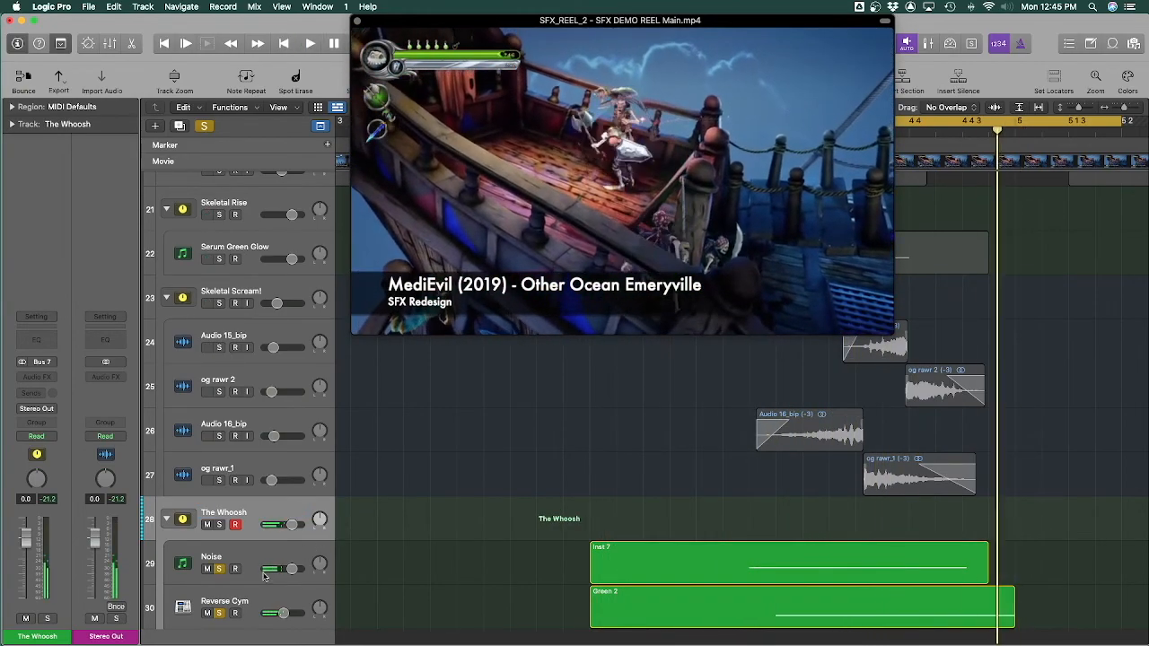
Collapse The Whoosh and Skeletal Scream! stacks and audition them together with the soloed Serum Green Glow track
left_click(166, 519)
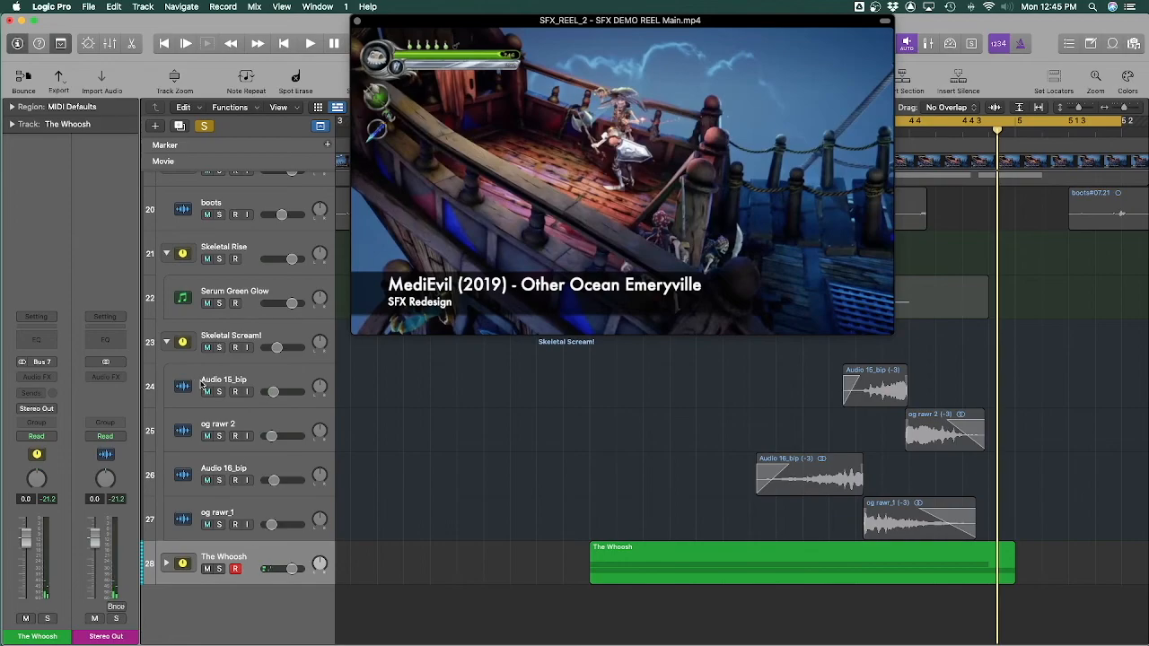
left_click(168, 343)
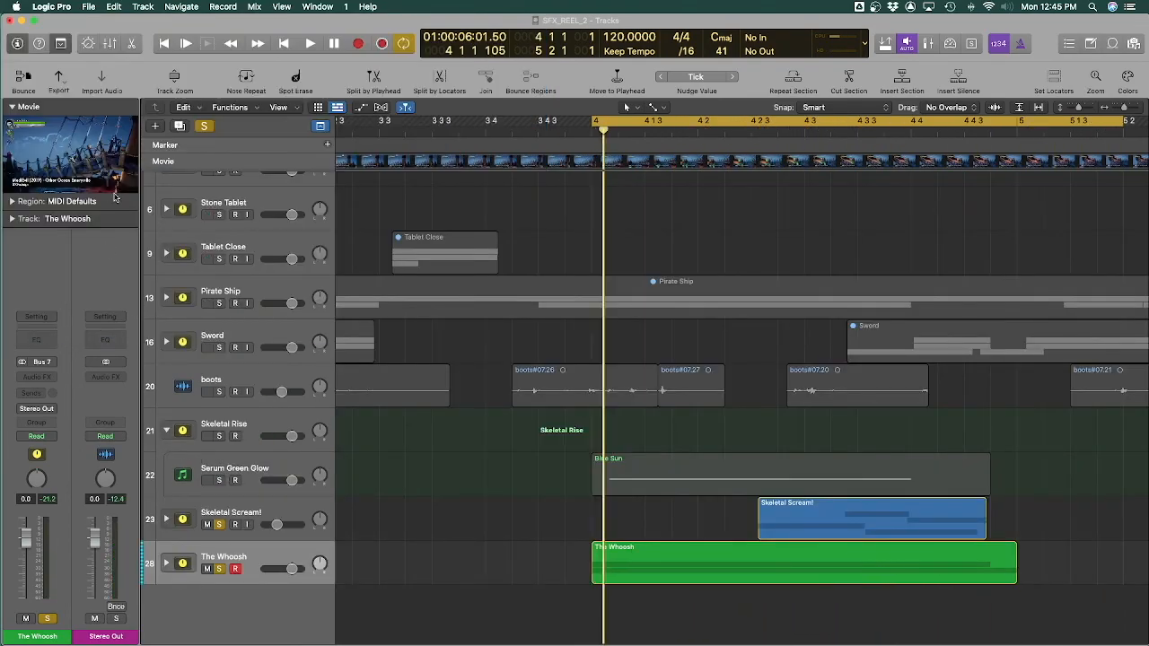
left_click(289, 479)
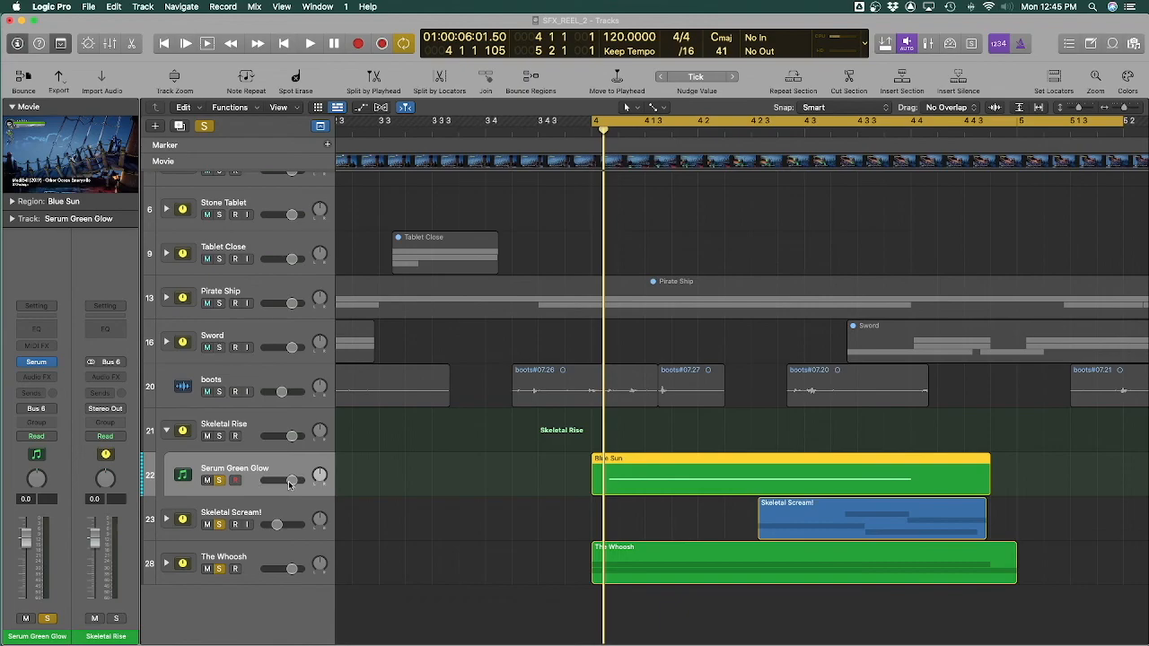
key("space")
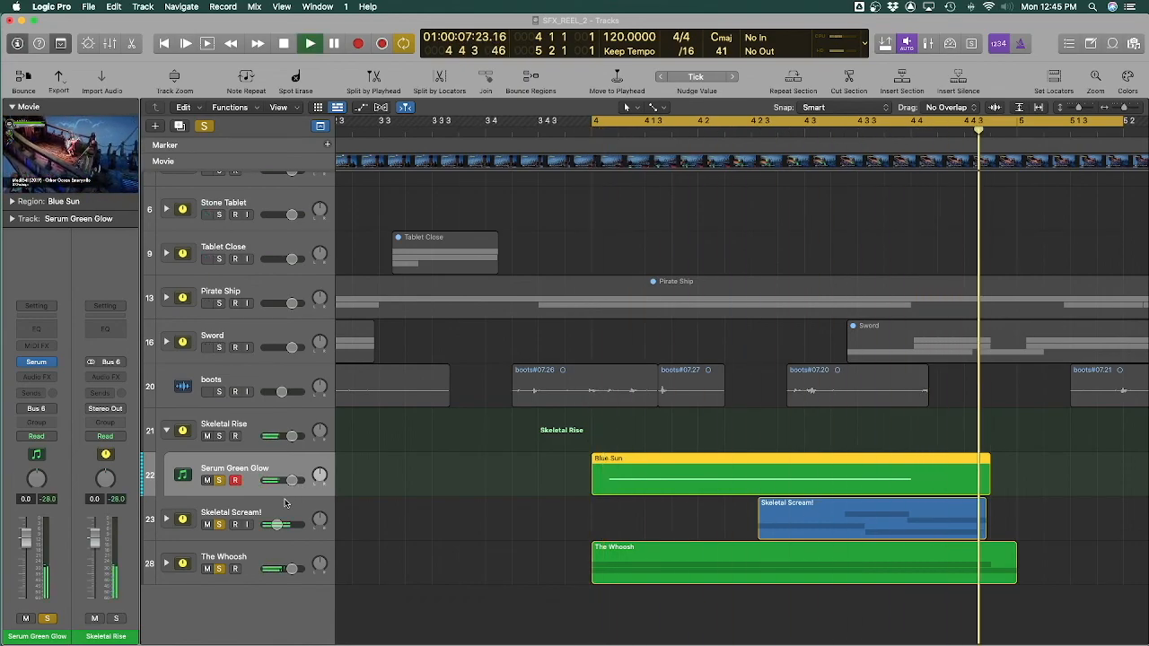
key("space")
Unsolo Skeletal Scream! and The Whoosh, and shorten the ENV 1 attack in Serum on the Serum Green Glow track
left_click_drag(220, 526, 221, 572)
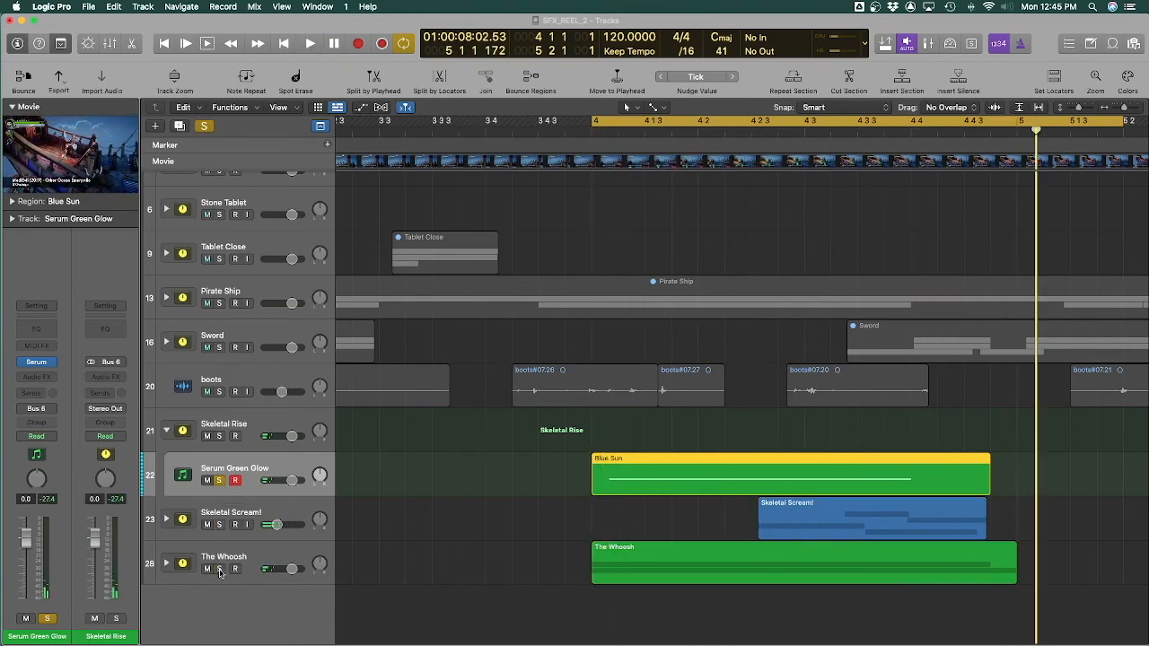
left_click(40, 364)
left_click_drag(501, 382, 466, 378)
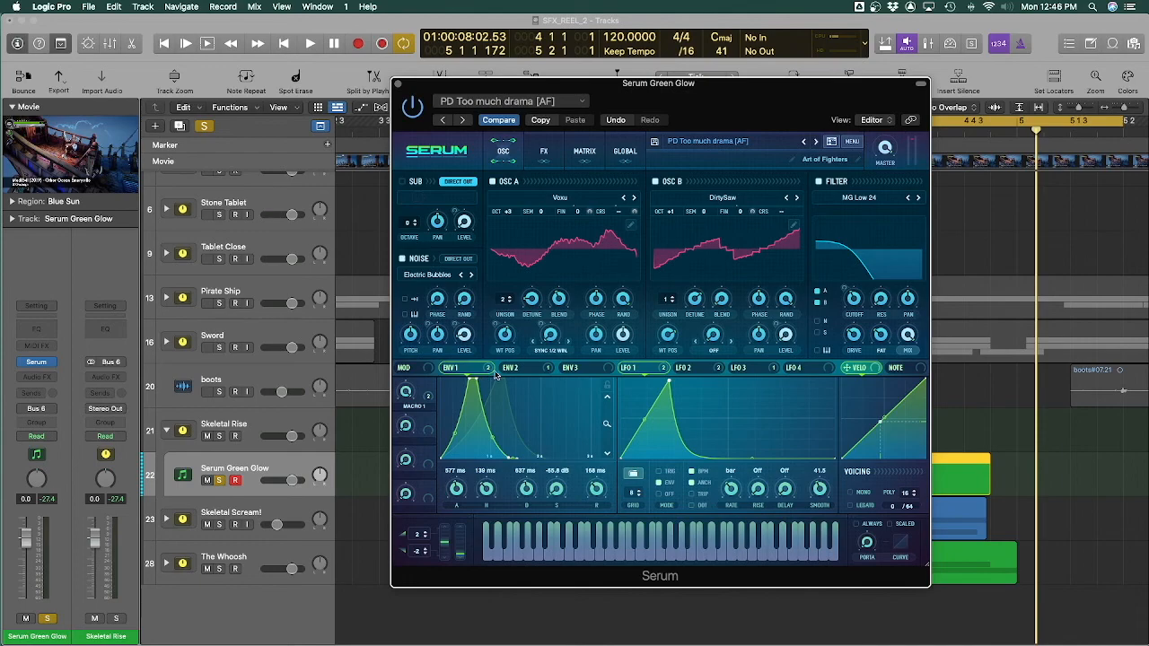
left_click(520, 370)
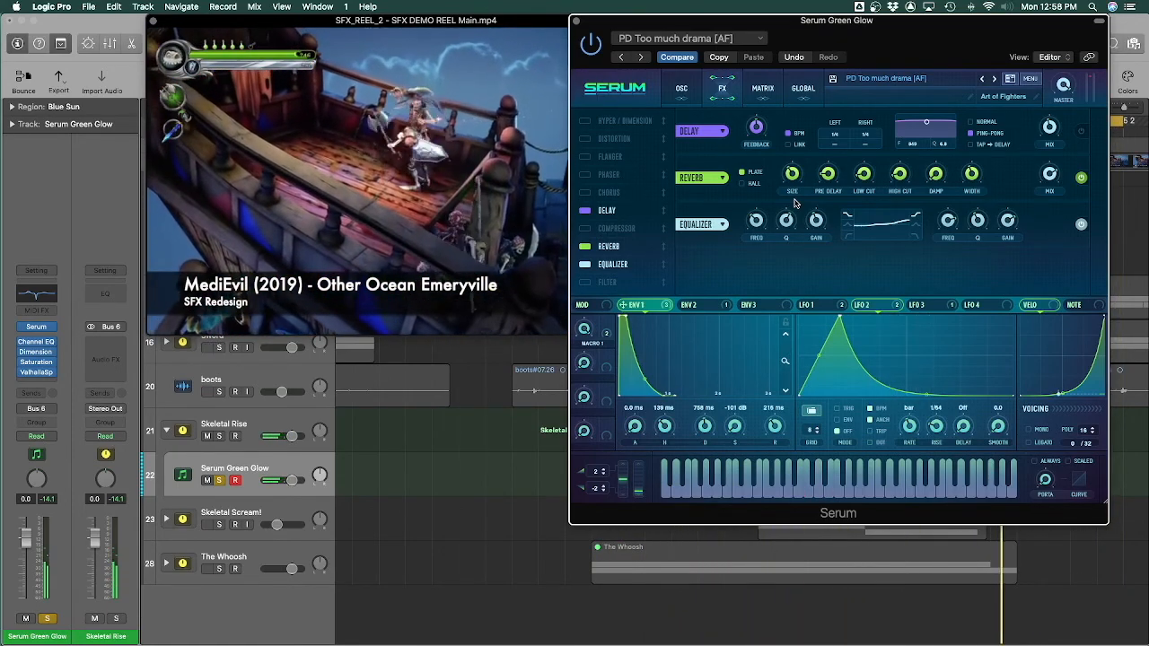
Stop playback, close Serum and nudge the note of the Blue Sun region in the piano roll
mouse_move(797, 181)
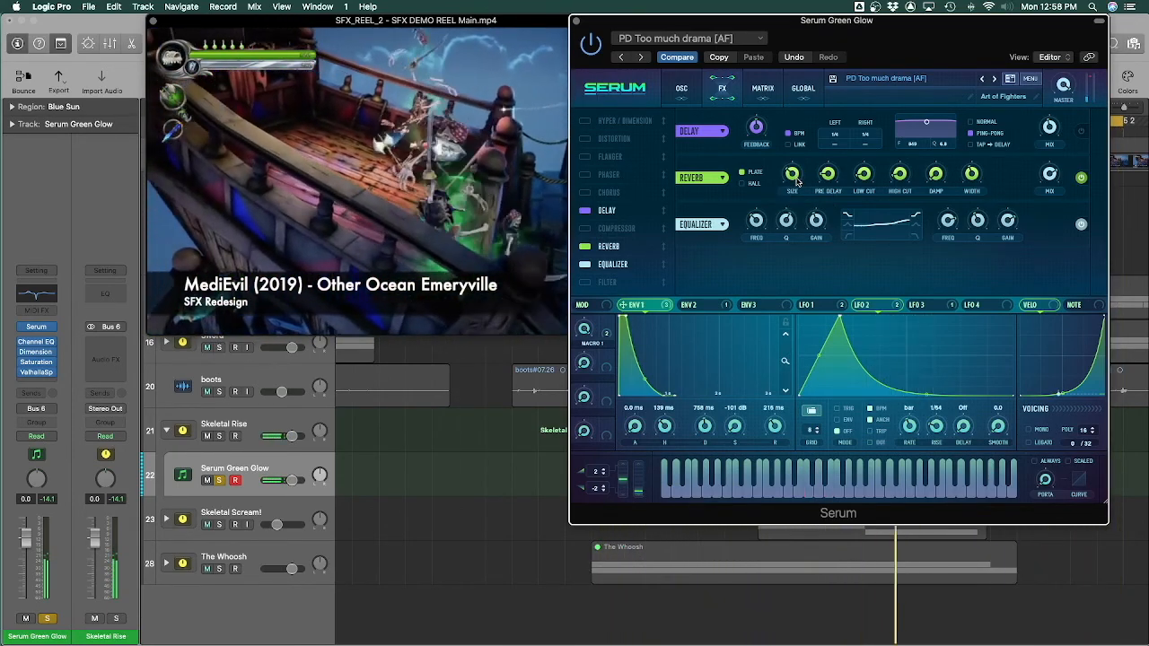
key("space")
left_click(577, 21)
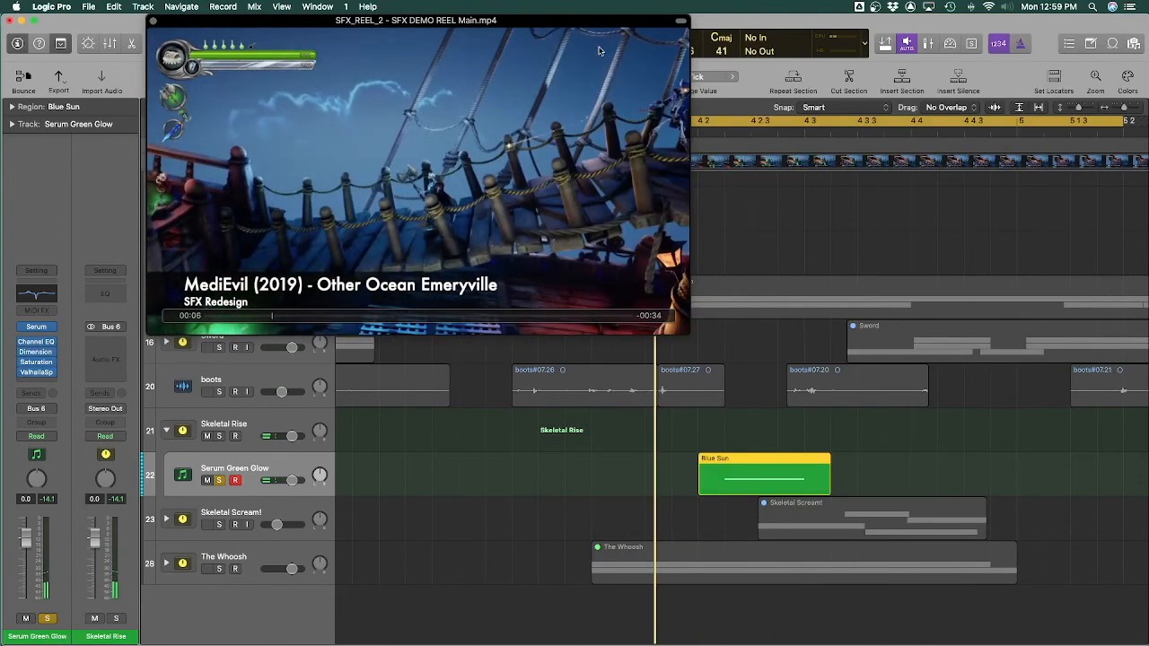
double_click(731, 458)
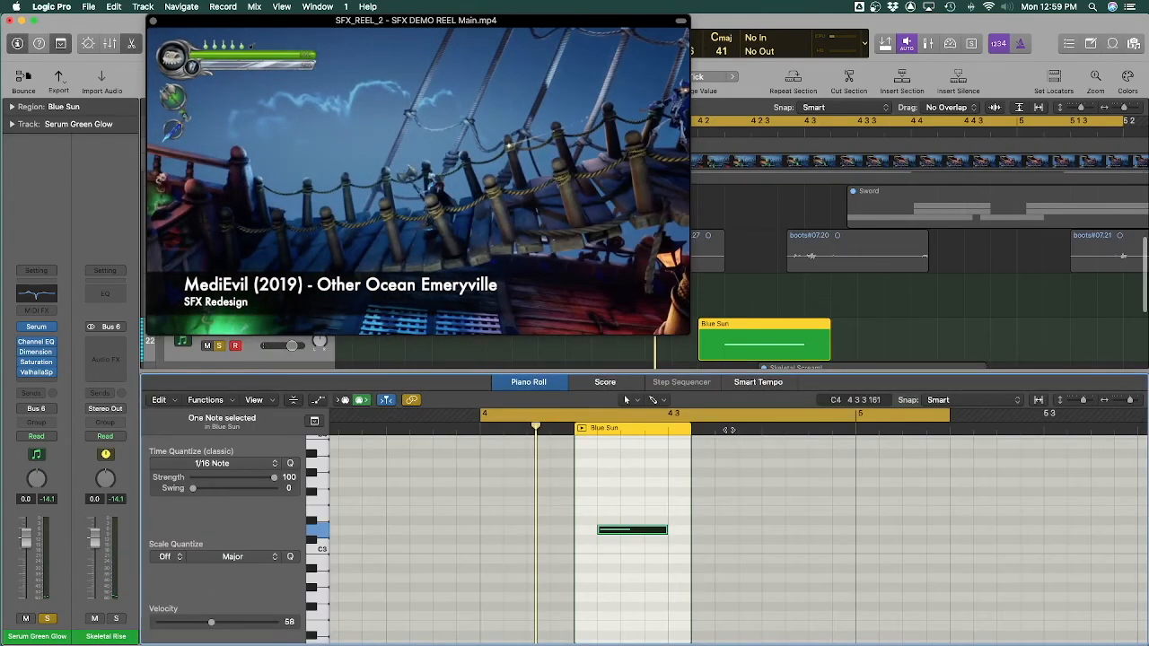
left_click_drag(613, 533, 610, 532)
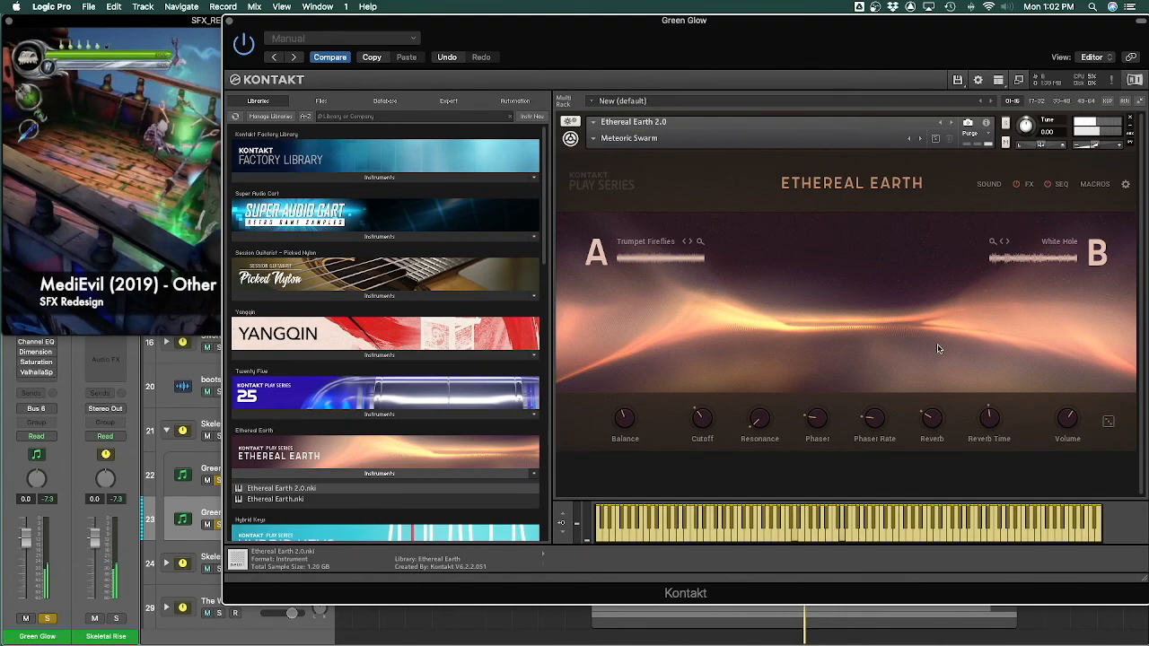
Close Kontakt, record a region of two sustained notes on the Green Glow track from bar 4, and audition it with the movie
left_click(231, 20)
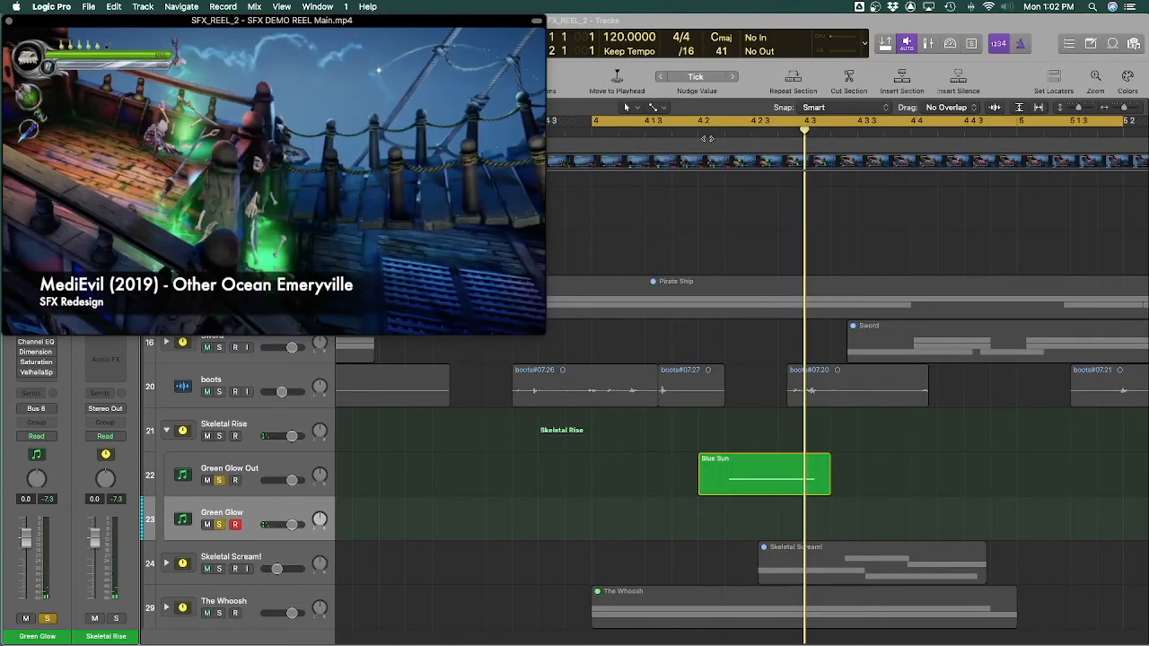
key("space")
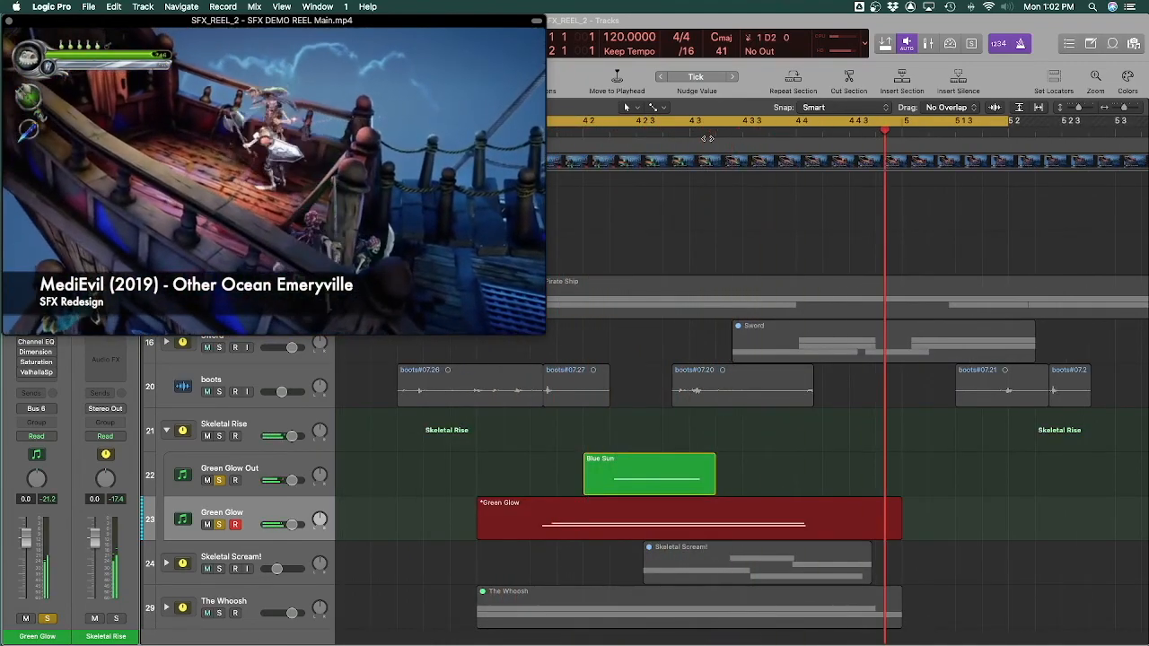
key("space")
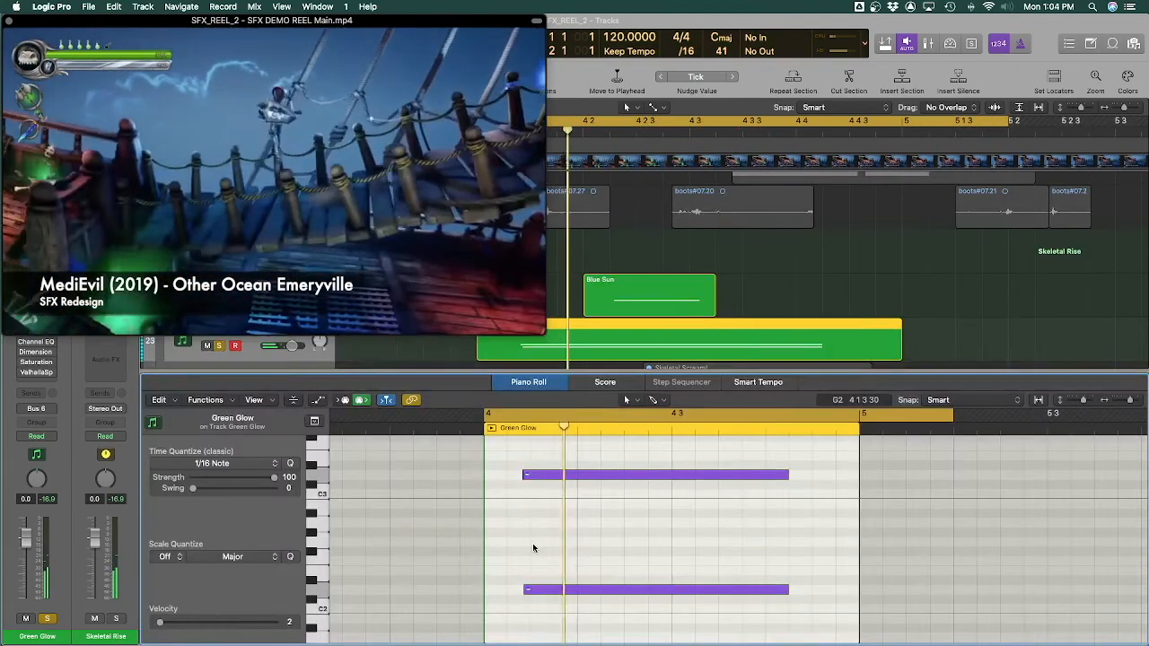
key("space")
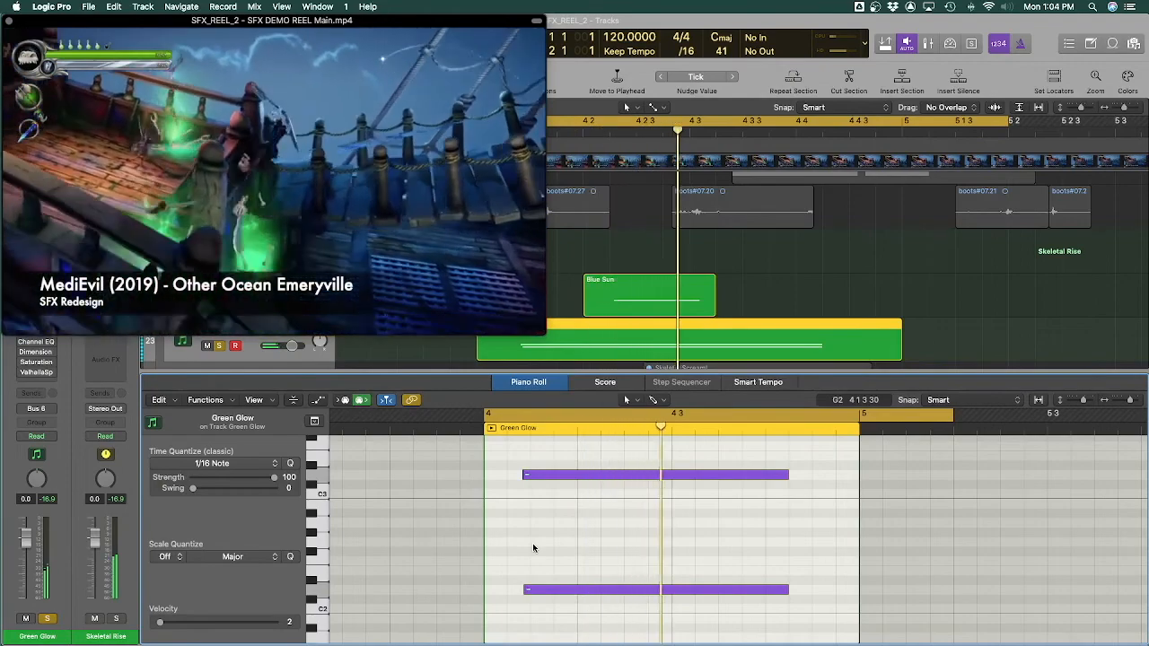
key("space")
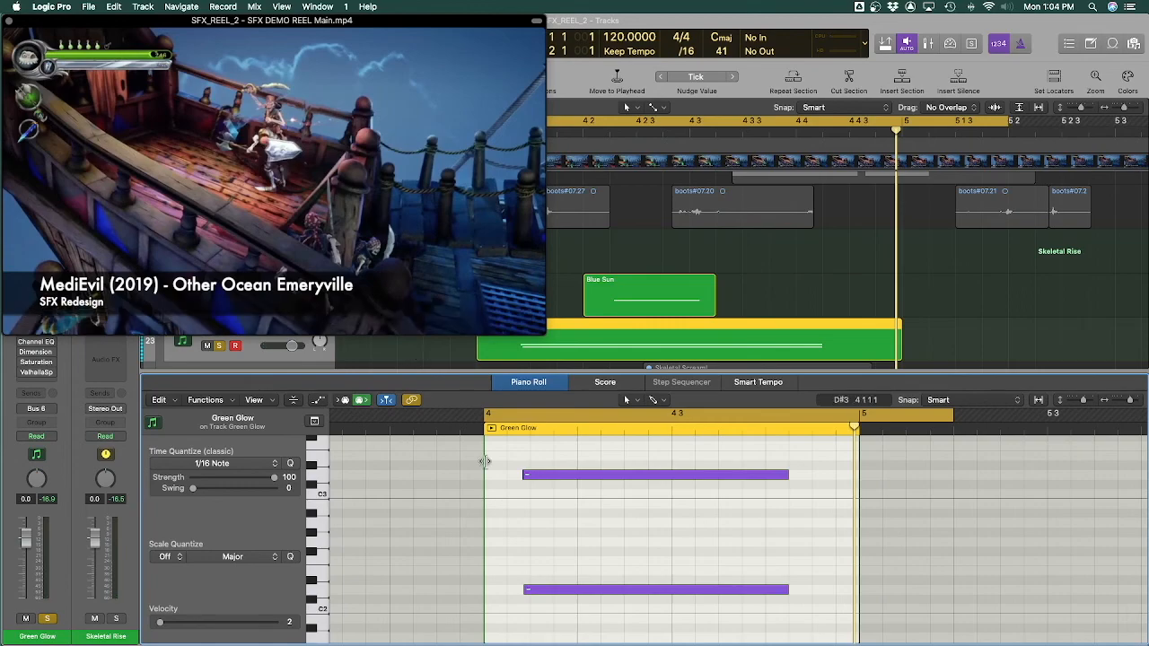
Collapse the Skeletal Rise stack and audition it together with the Skeletal Scream! and The Whoosh stacks soloed
key("space")
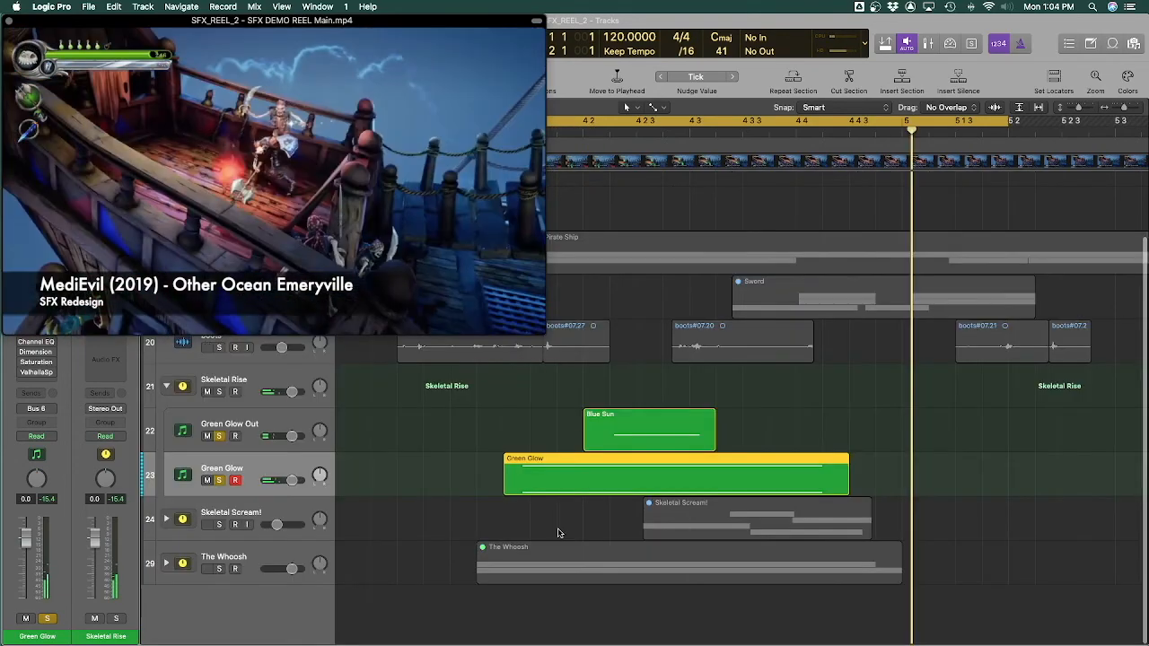
left_click(254, 424)
left_click(246, 385)
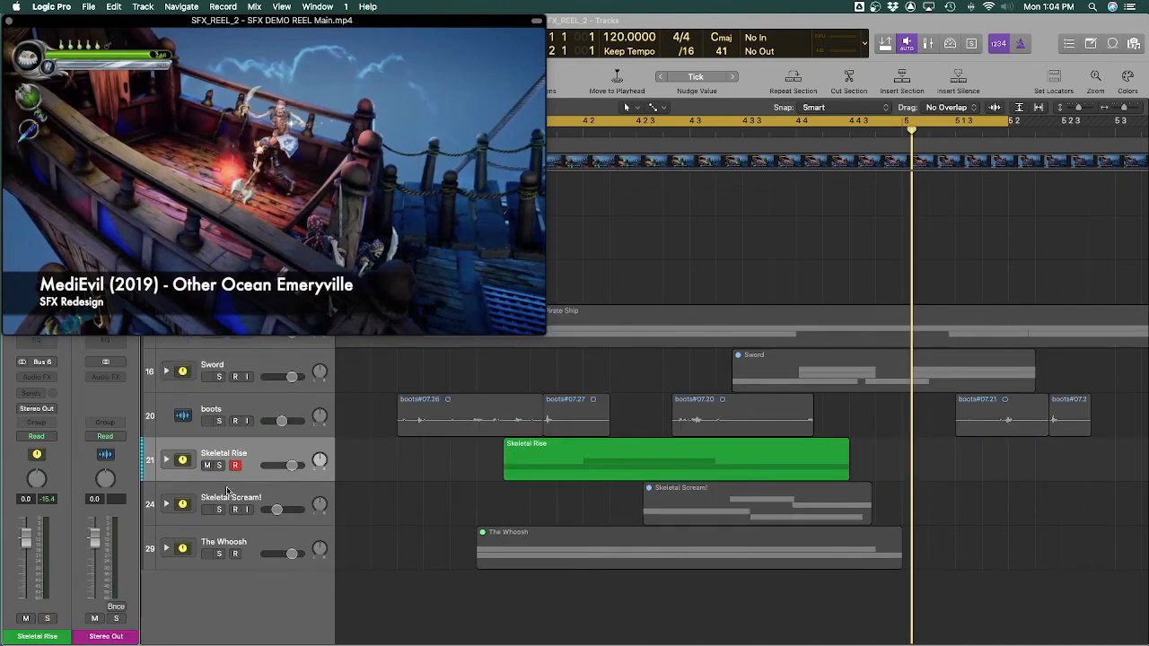
left_click(219, 509)
left_click(219, 554)
key("space")
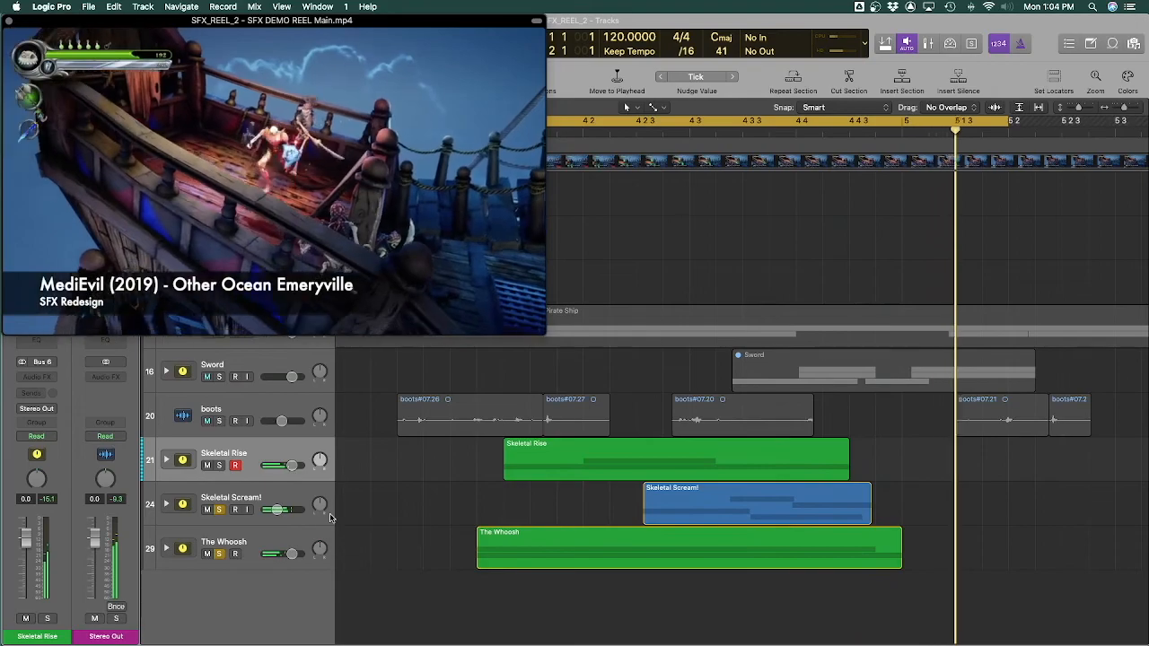
left_click(218, 466)
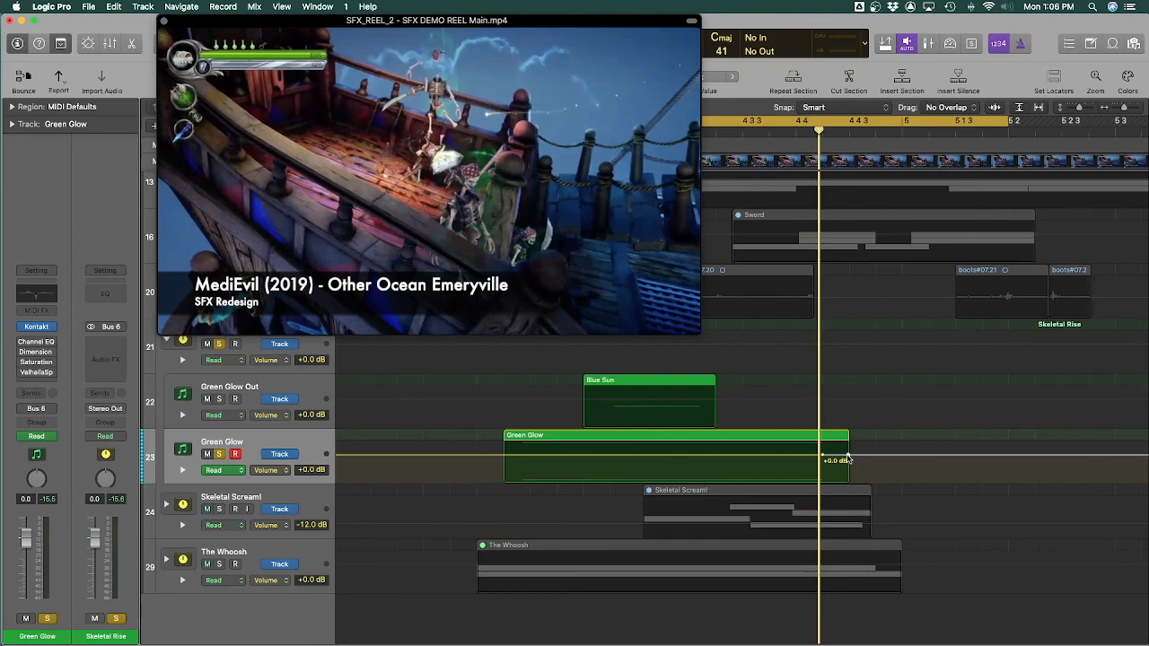
Automate the Green Glow track's volume to fade from +0.0 dB just after 4 4 to -∞ dB just past 5 1 3
left_click_drag(847, 459, 876, 481)
key("space")
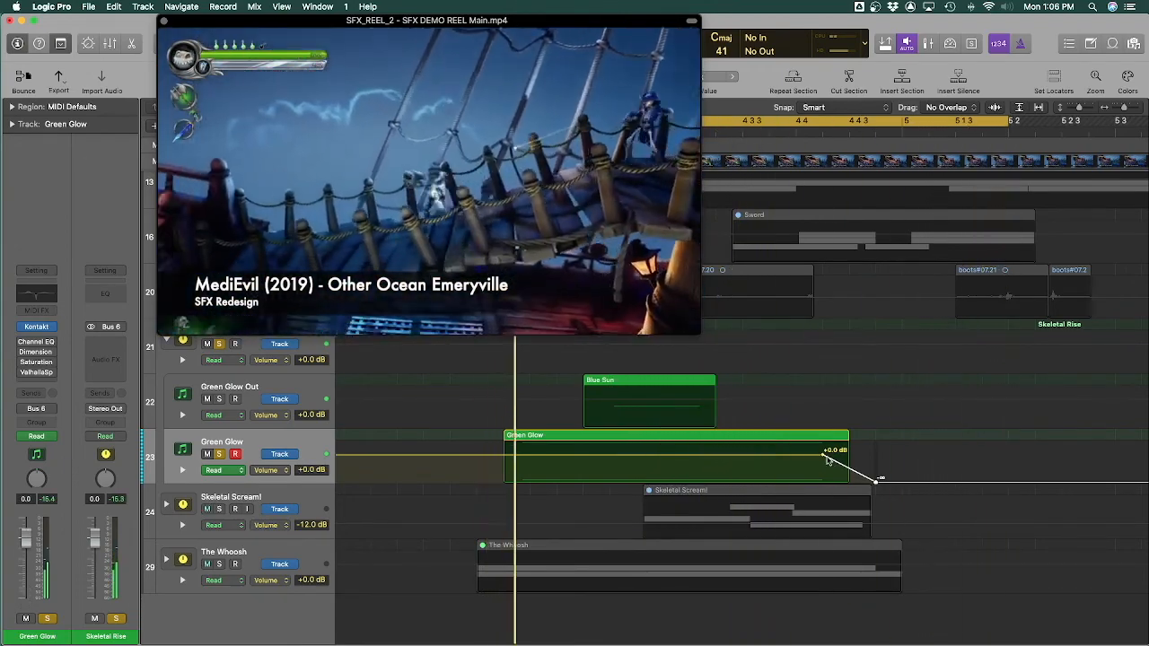
left_click_drag(876, 482, 902, 482)
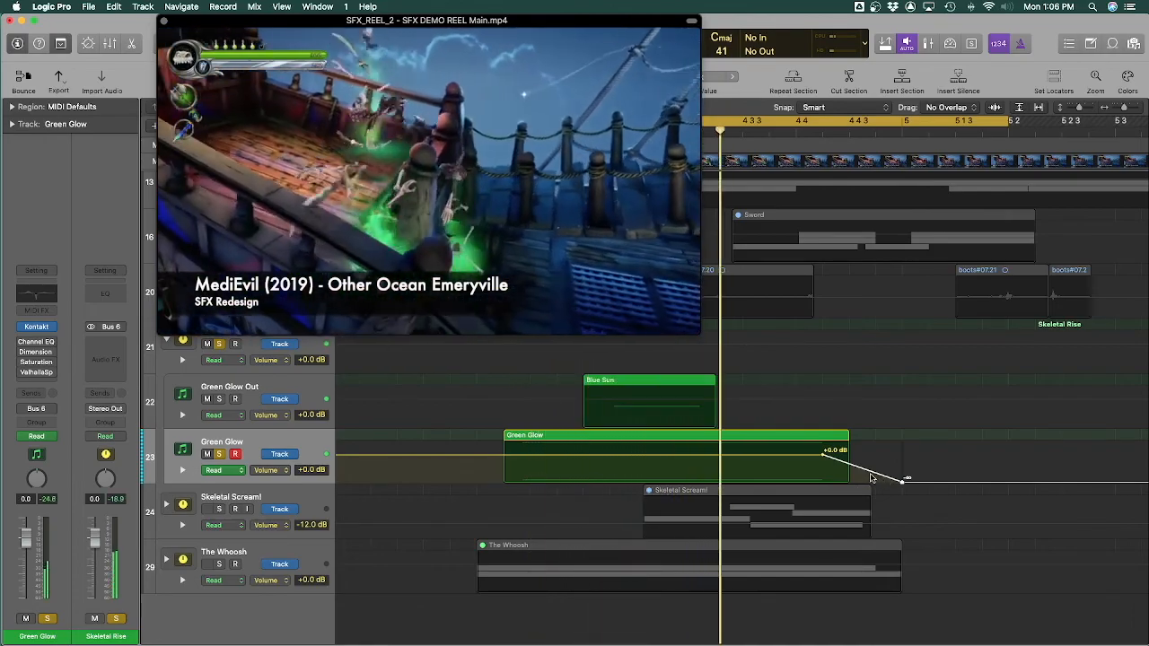
left_click_drag(901, 482, 926, 483)
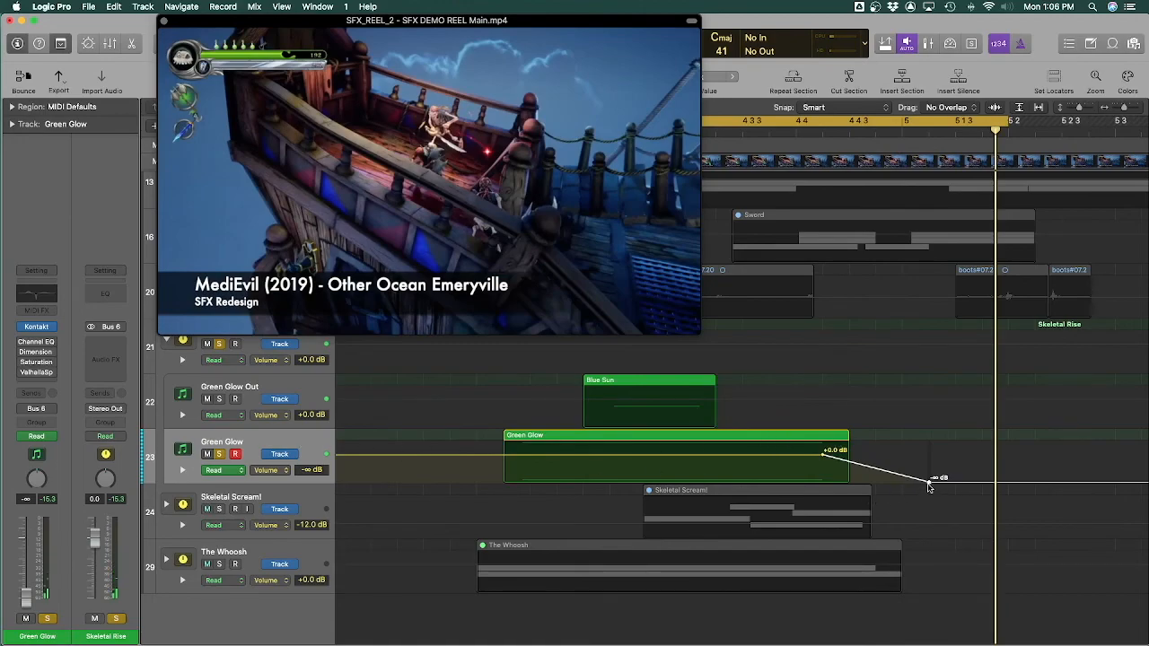
left_click_drag(930, 481, 956, 483)
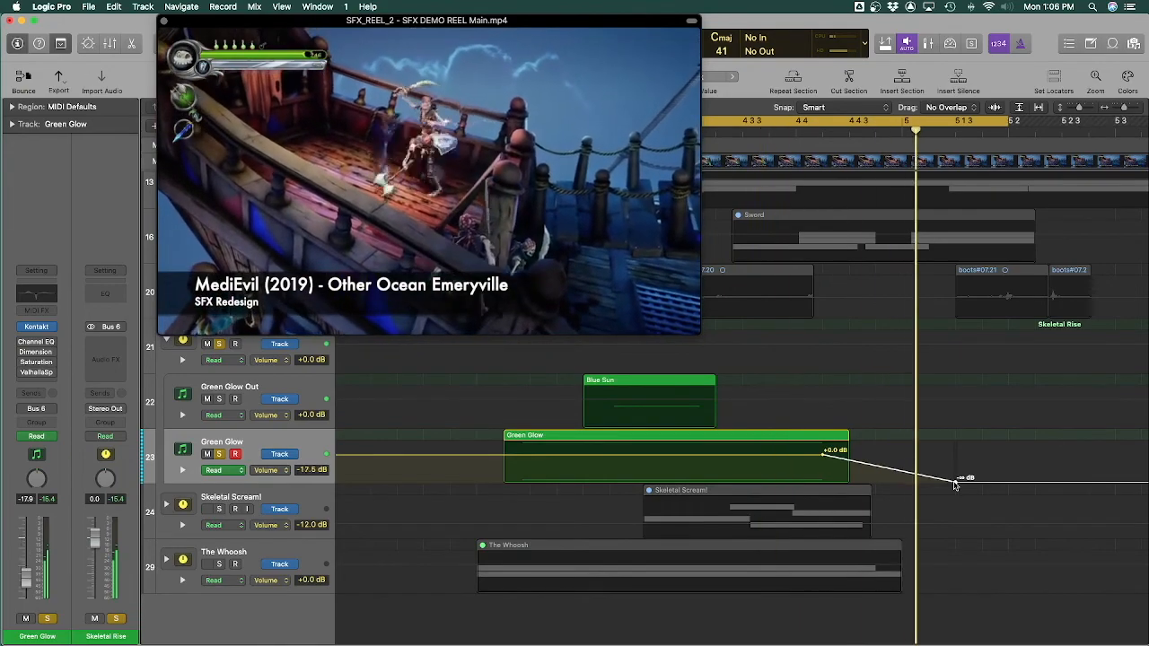
left_click_drag(956, 481, 969, 485)
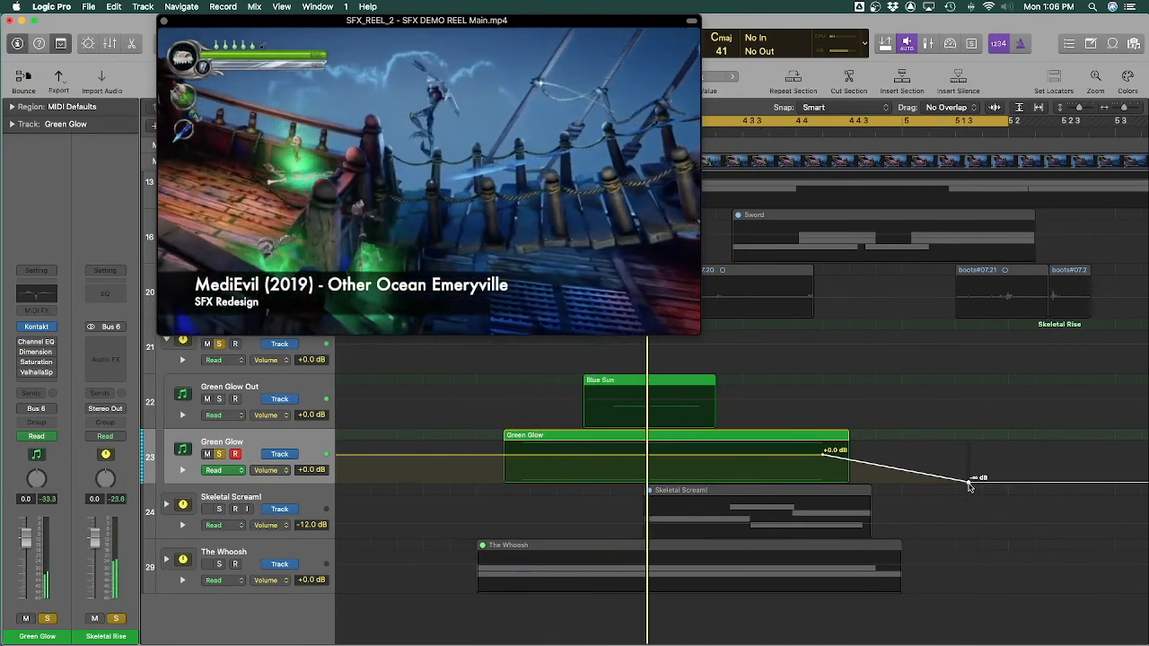
key("a")
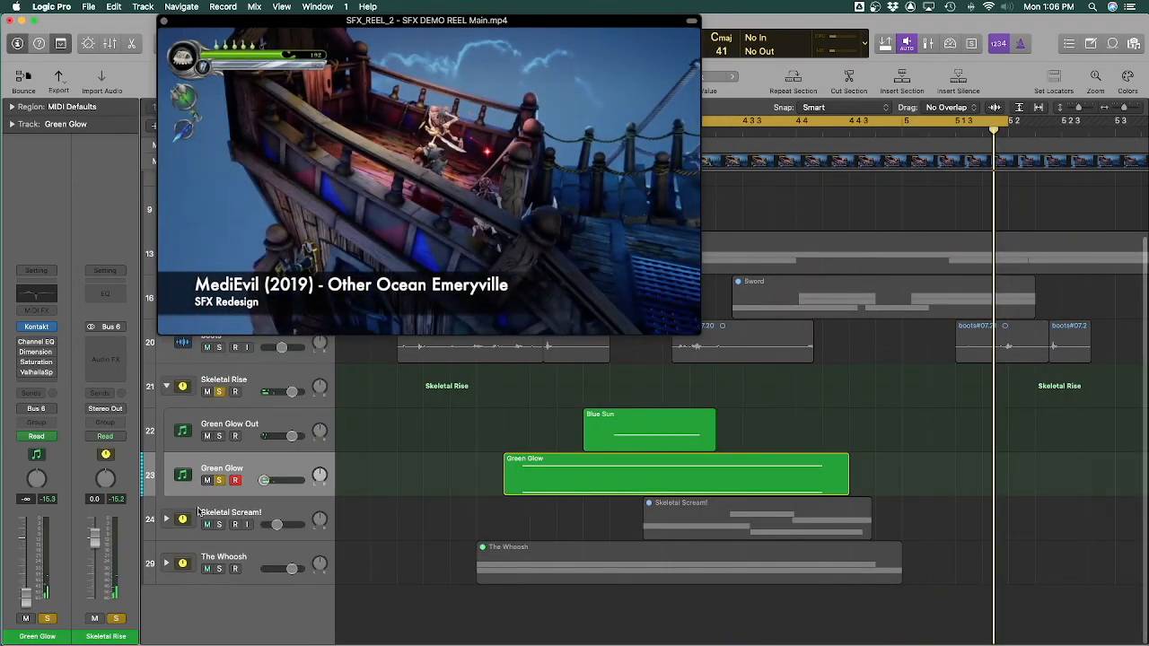
Solo Skeletal Scream!, The Whoosh and Green Glow Out to audition them together with the Green Glow track
left_click(218, 524)
left_click(218, 568)
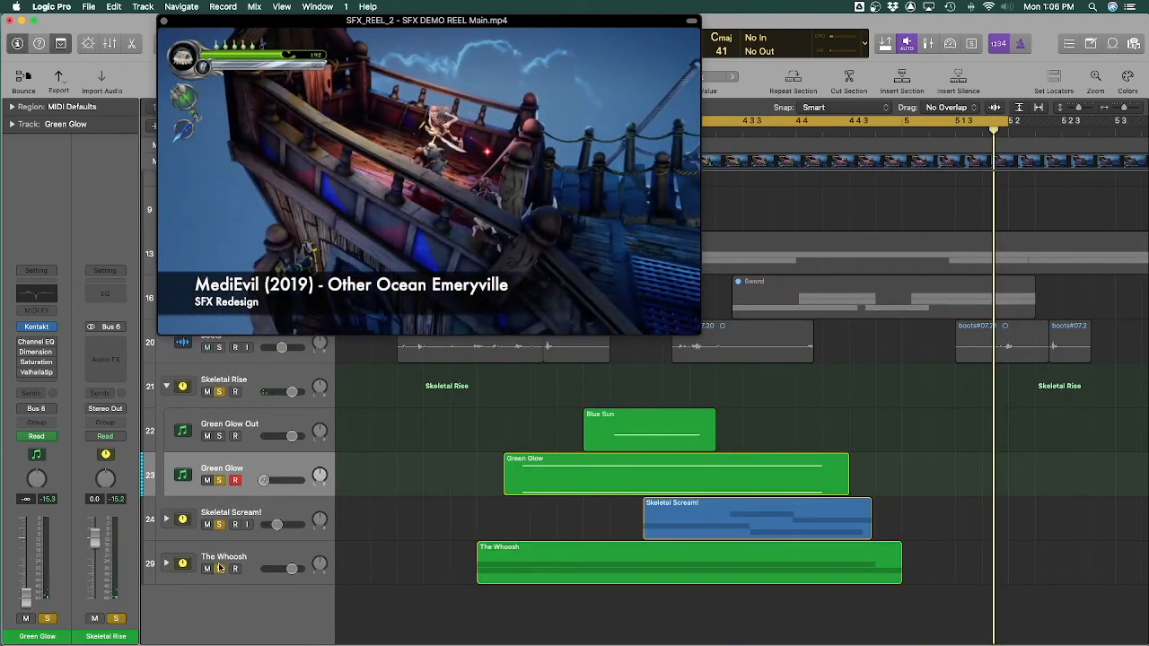
left_click(217, 444)
left_click(220, 437)
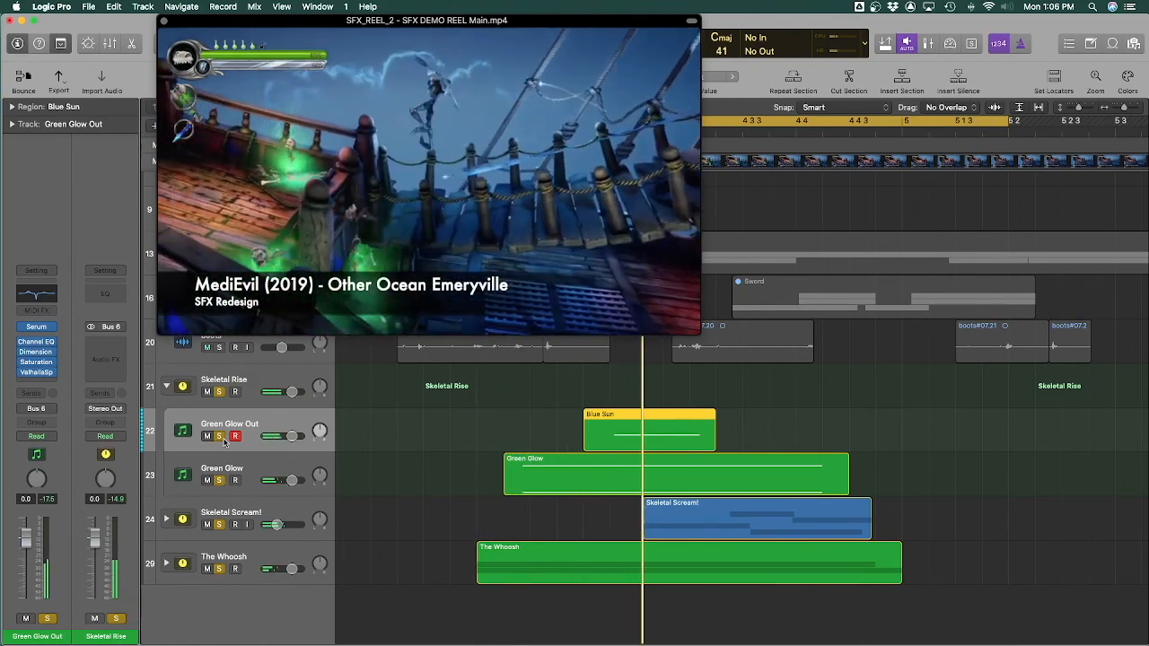
Close the floating movie window, extend the cycle range's start back to 3 4 1 and play the section
left_click(164, 20)
left_click_drag(480, 125, 374, 129)
left_click(367, 371)
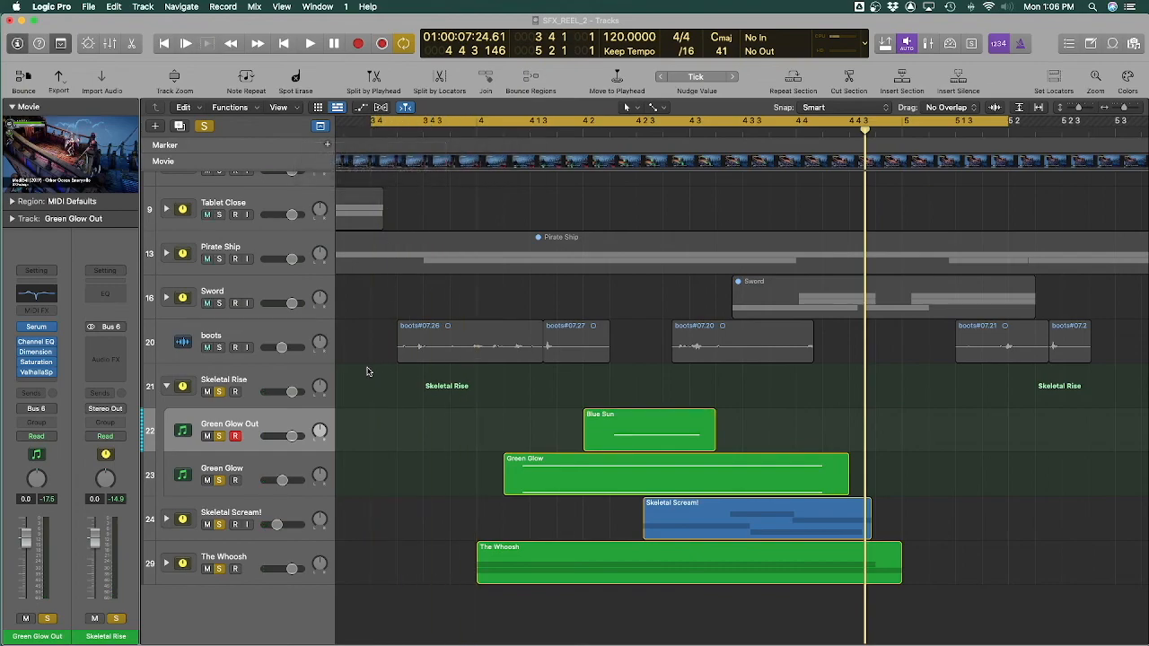
key("space")
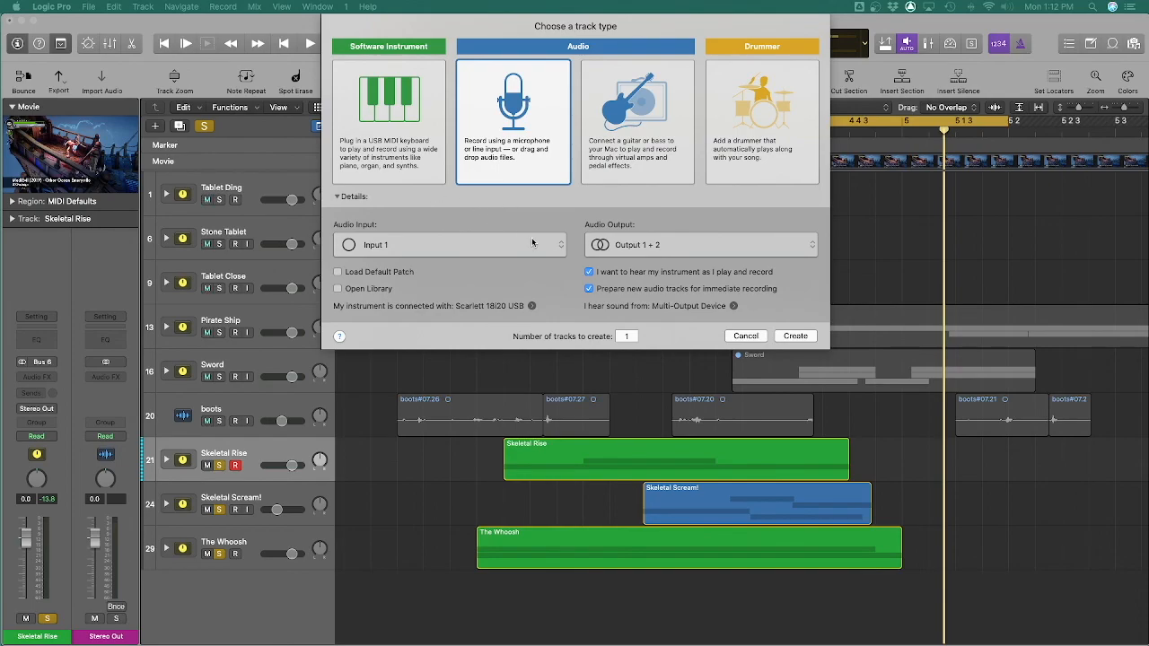
Create one audio track using Input 1 below Skeletal Rise and name it Bag o' Bones
left_click(793, 338)
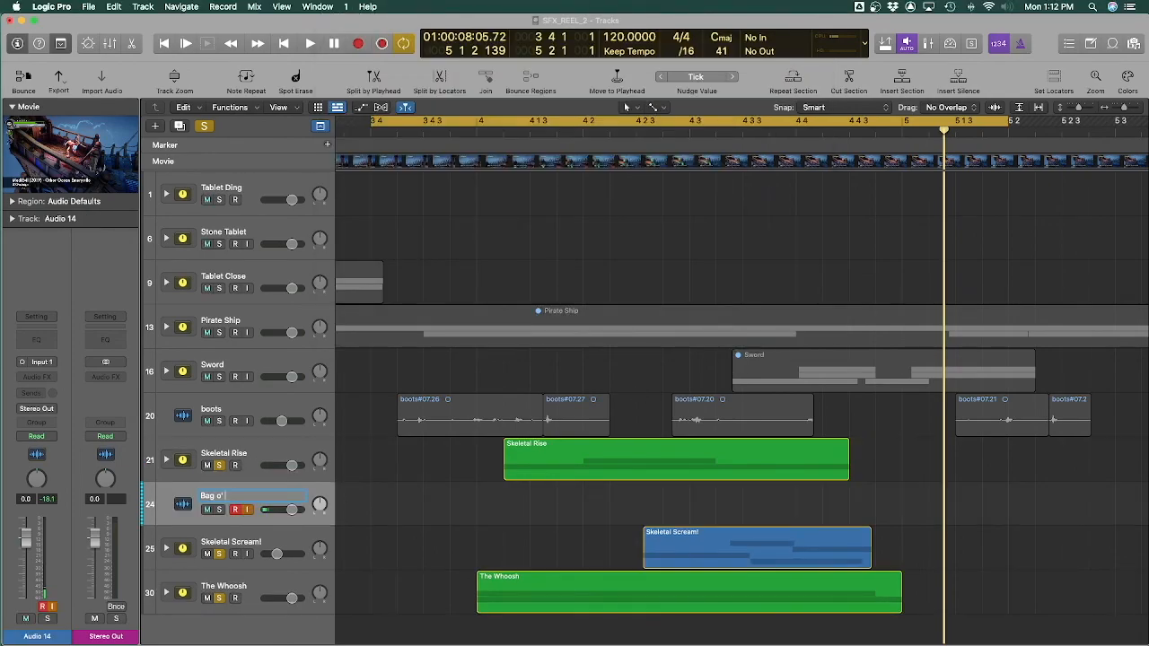
type("Bag o' Bon")
type("es")
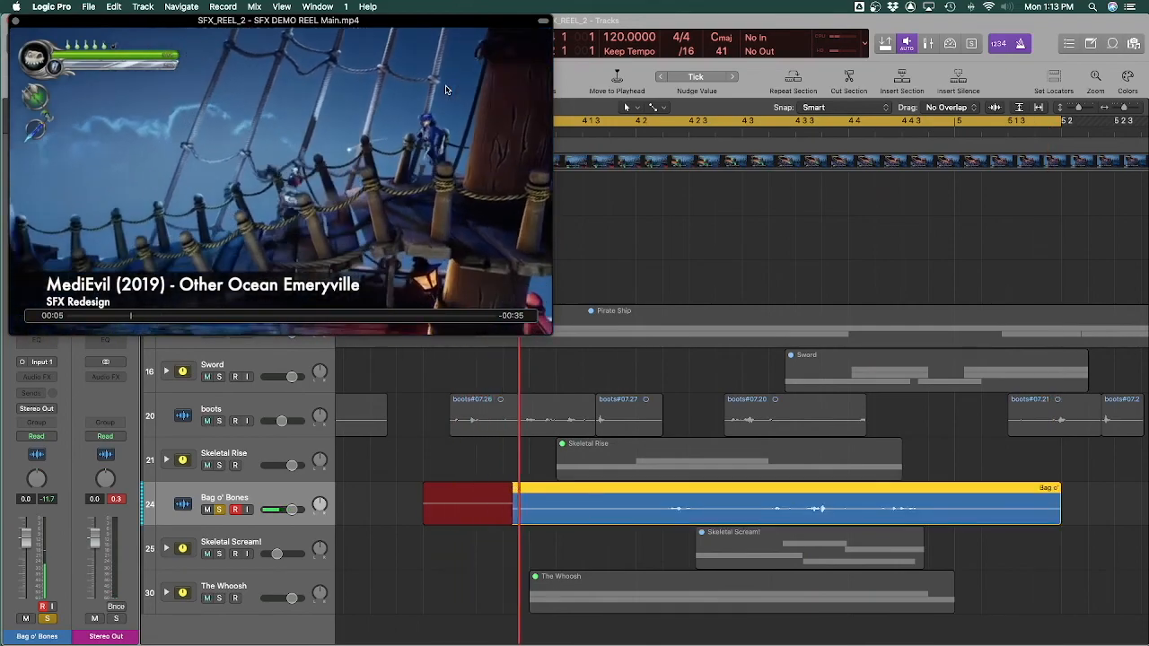
Finish recording the first Bag o' Bones take over the cycle range, play it back and unsolo the track
key("space")
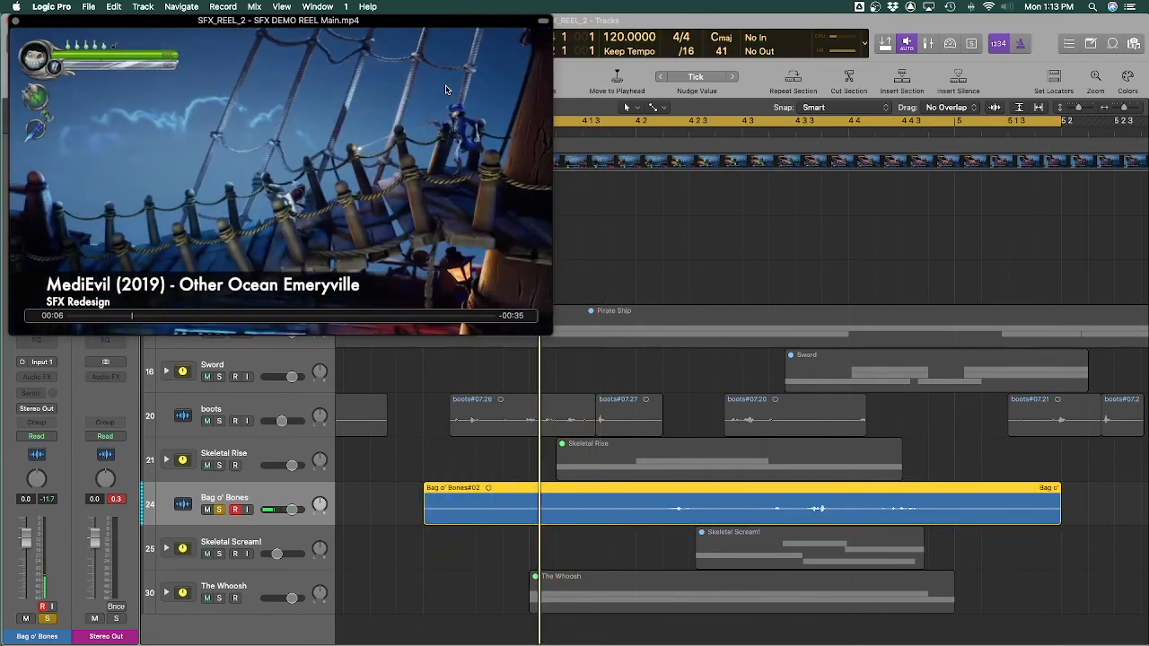
key("space")
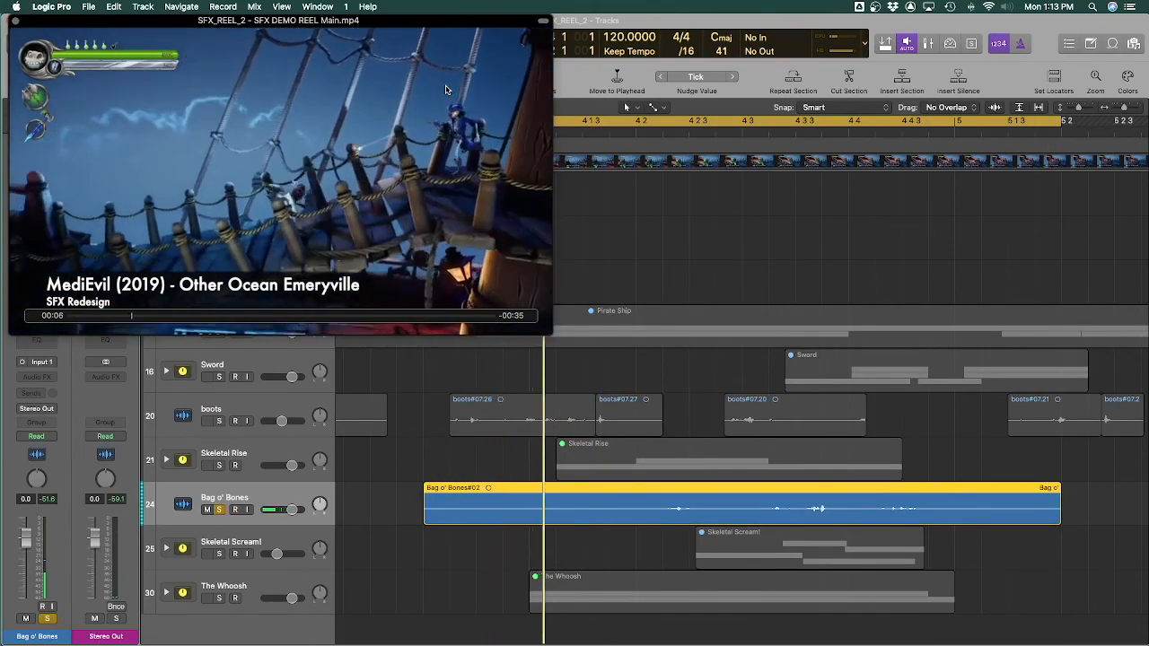
key("space")
key("s")
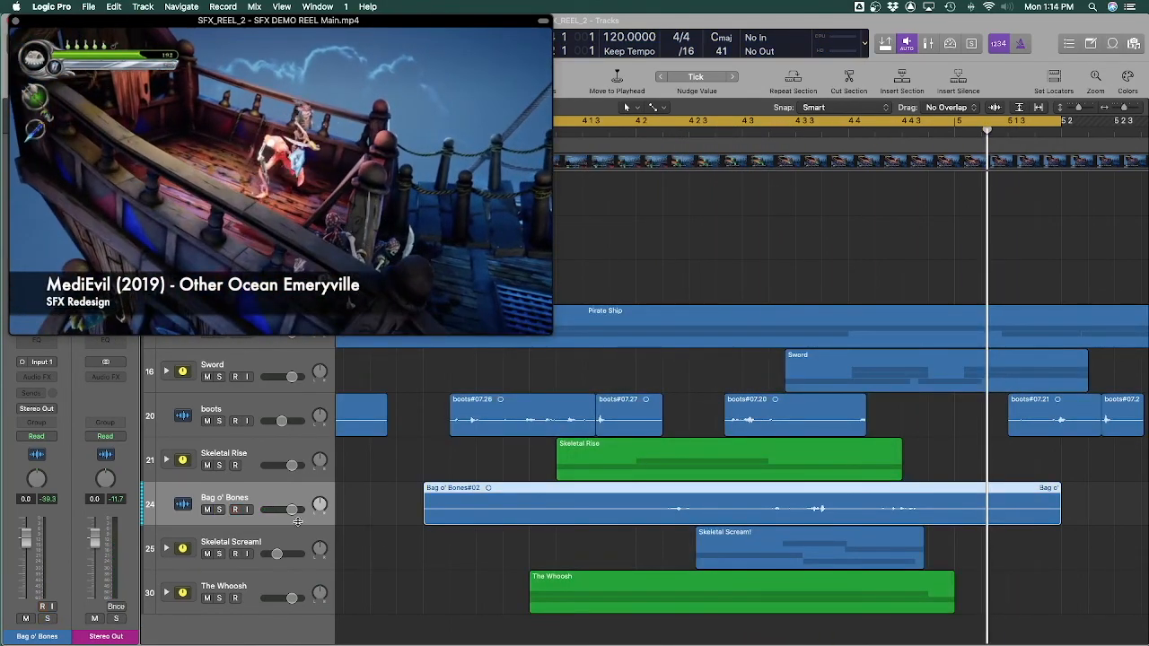
Duplicate the Bag o' Bones track and record a second soloed take across the cycle range
key("super+d")
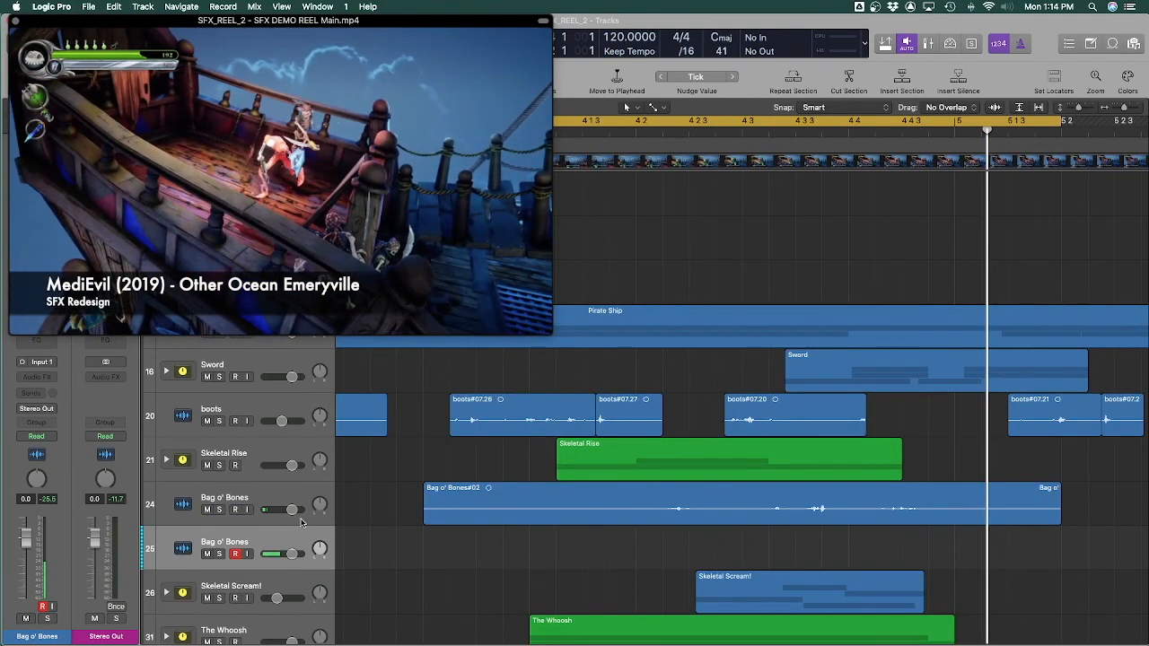
left_click(218, 554)
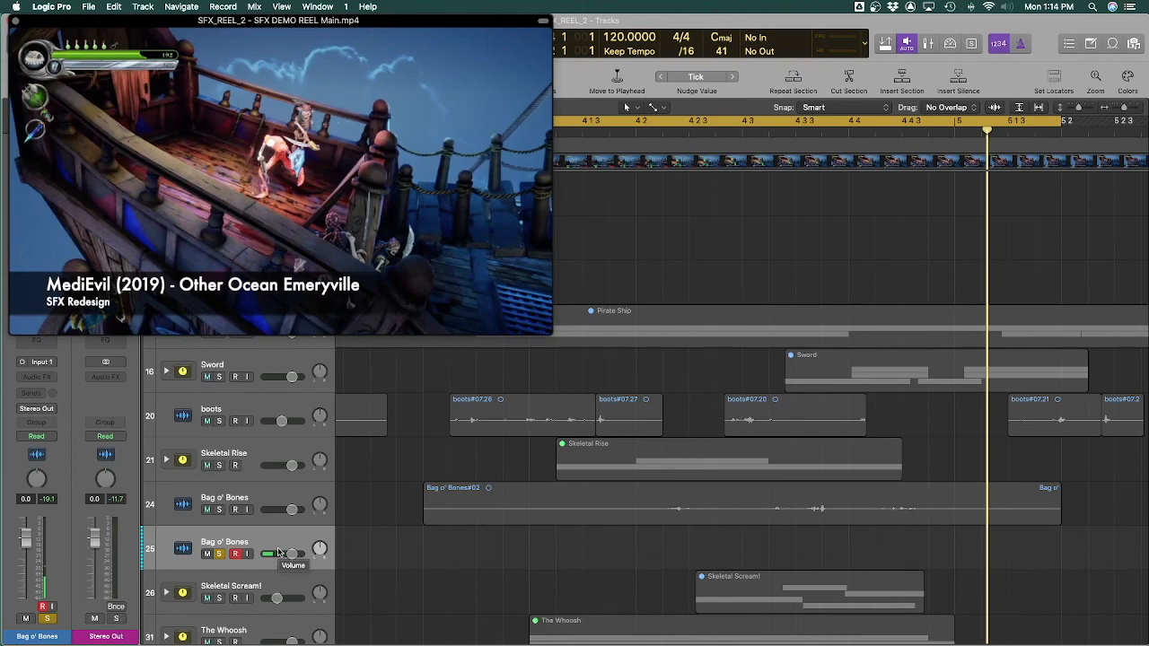
key("r")
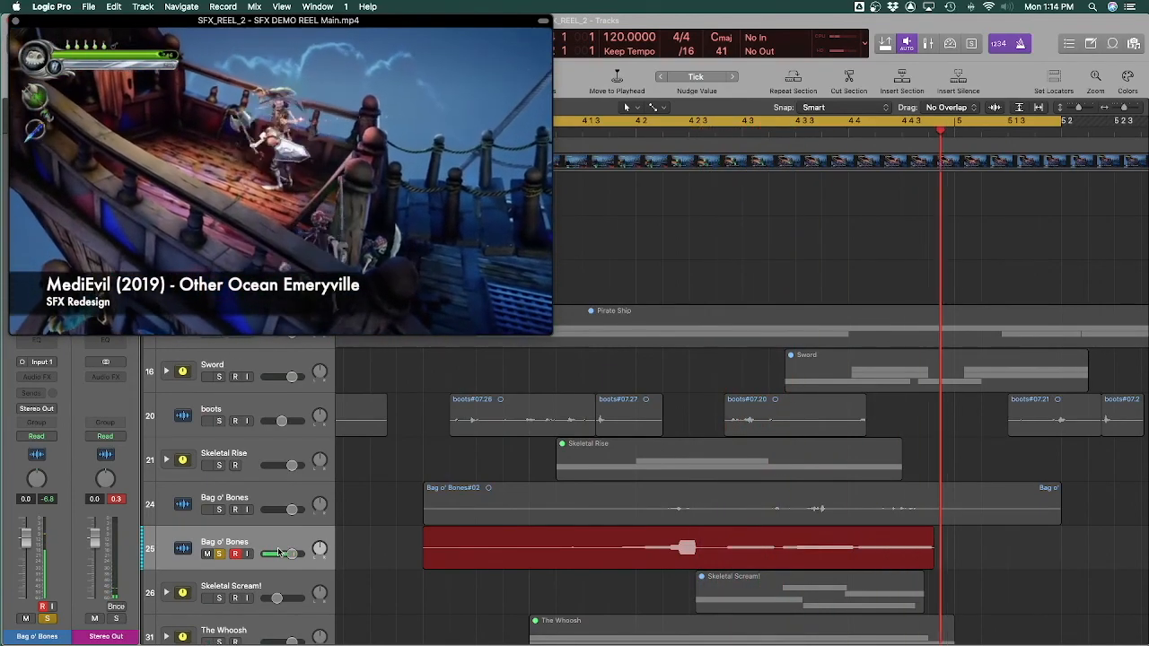
key("space")
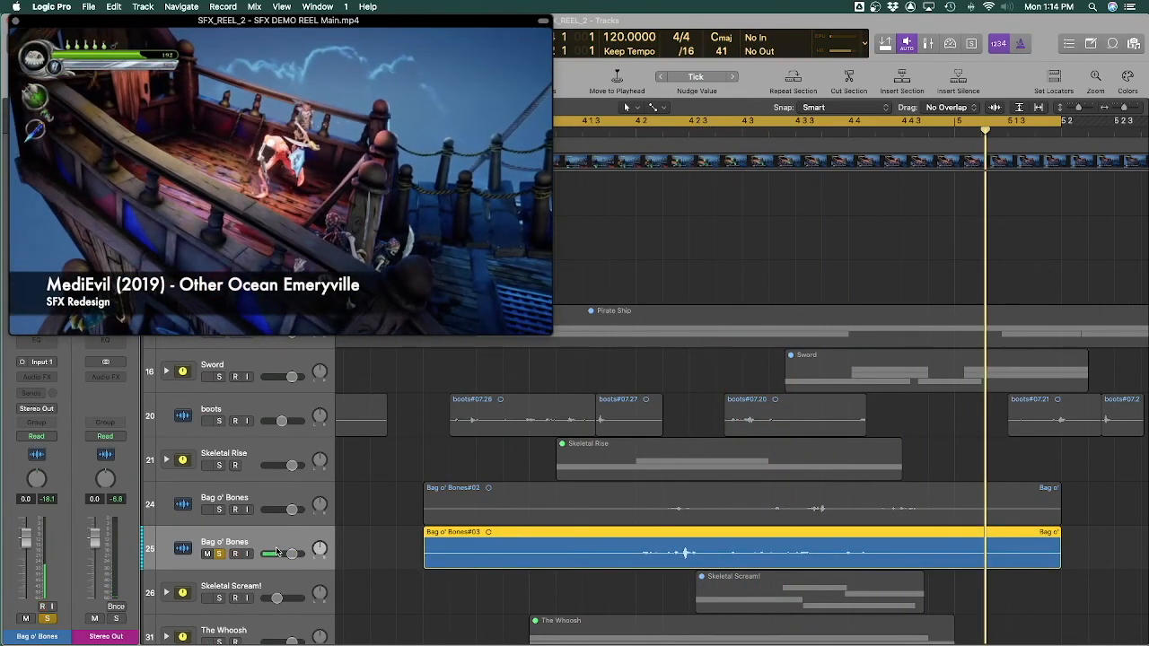
left_click(218, 554)
left_click(235, 554)
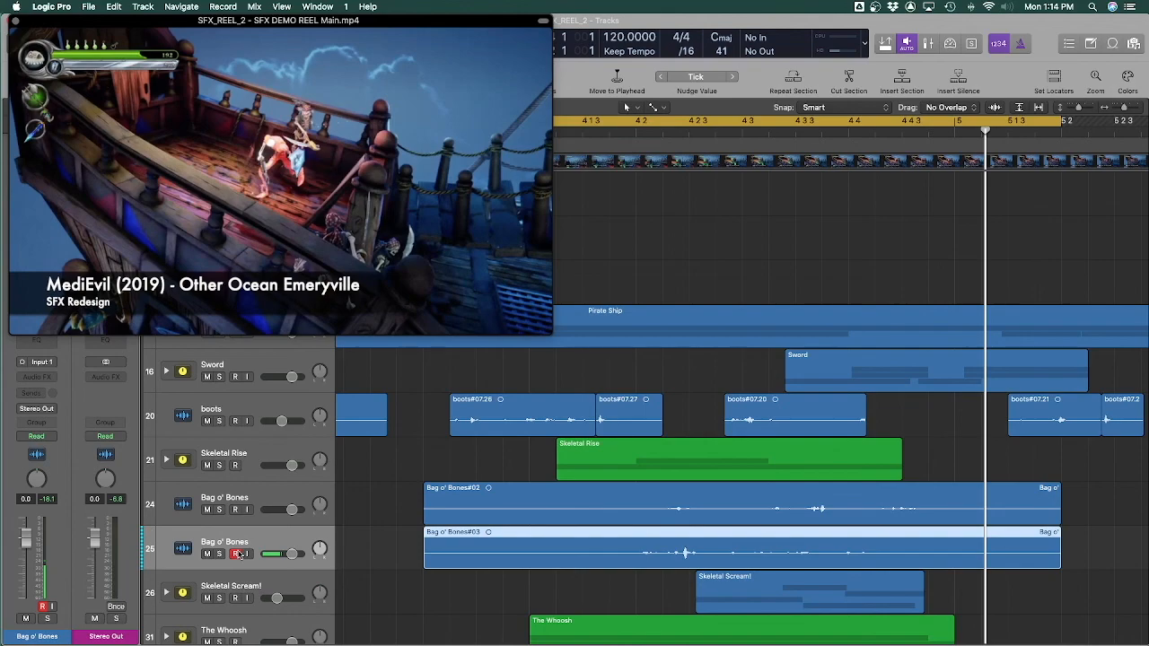
Add a third Bag o' Bones track, solo it and record another take over the cycle range
key("super+d")
left_click(220, 599)
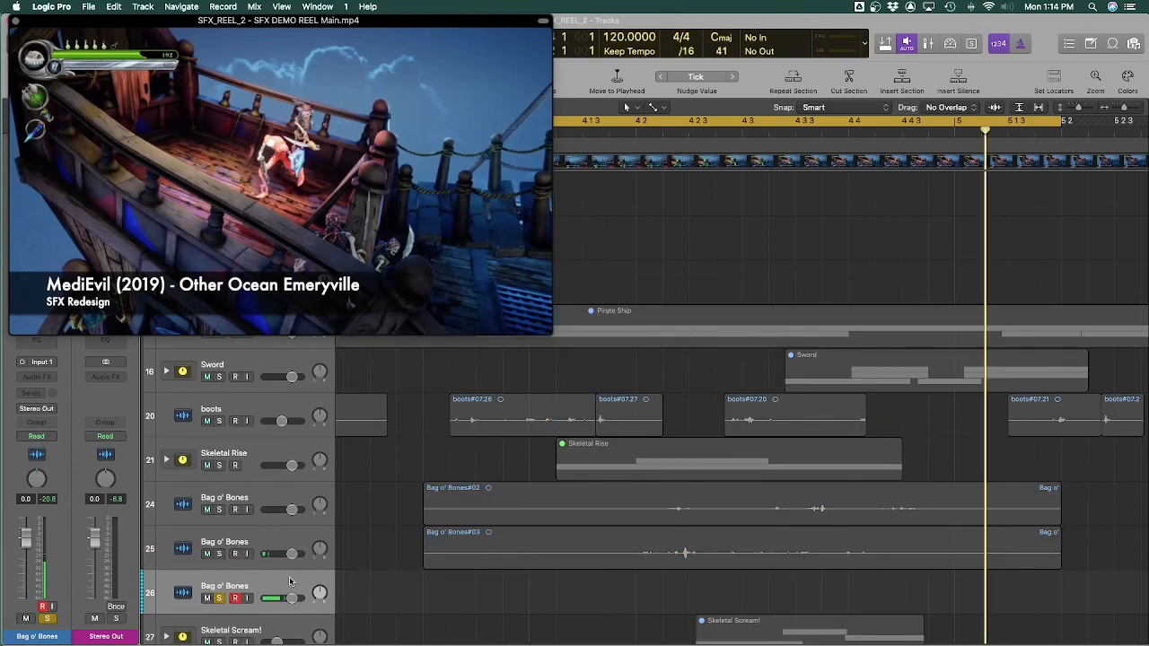
key("r")
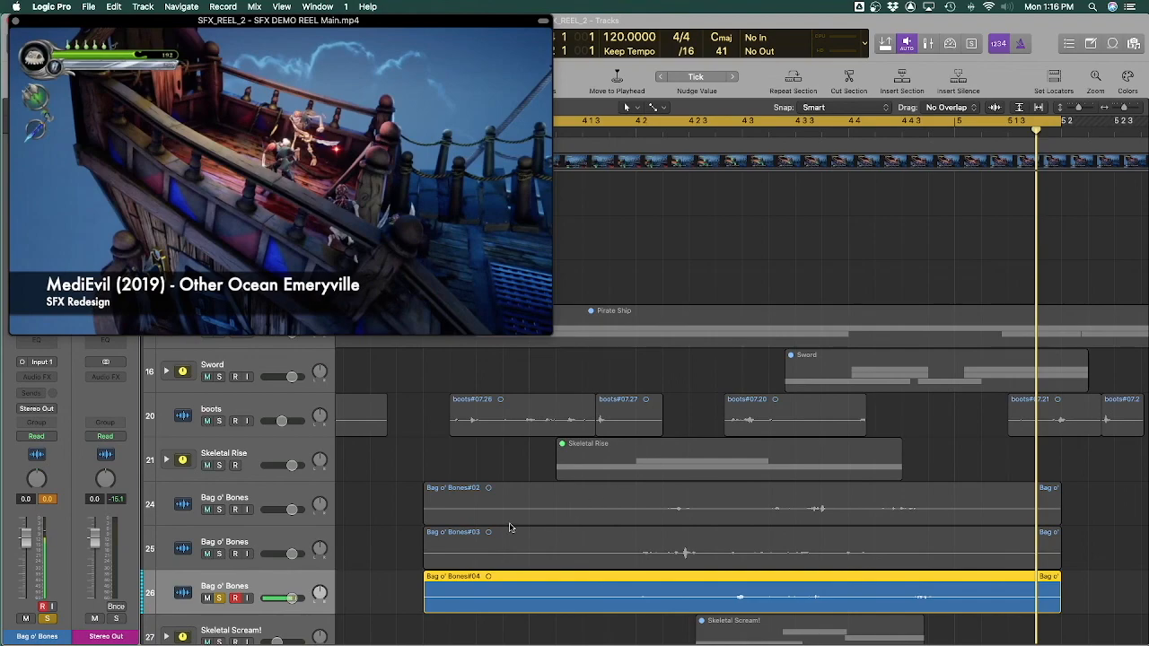
Audition all three Bag o' Bones takes together, and leave only the third track soloed
left_click(219, 598)
left_click_drag(220, 509, 233, 591)
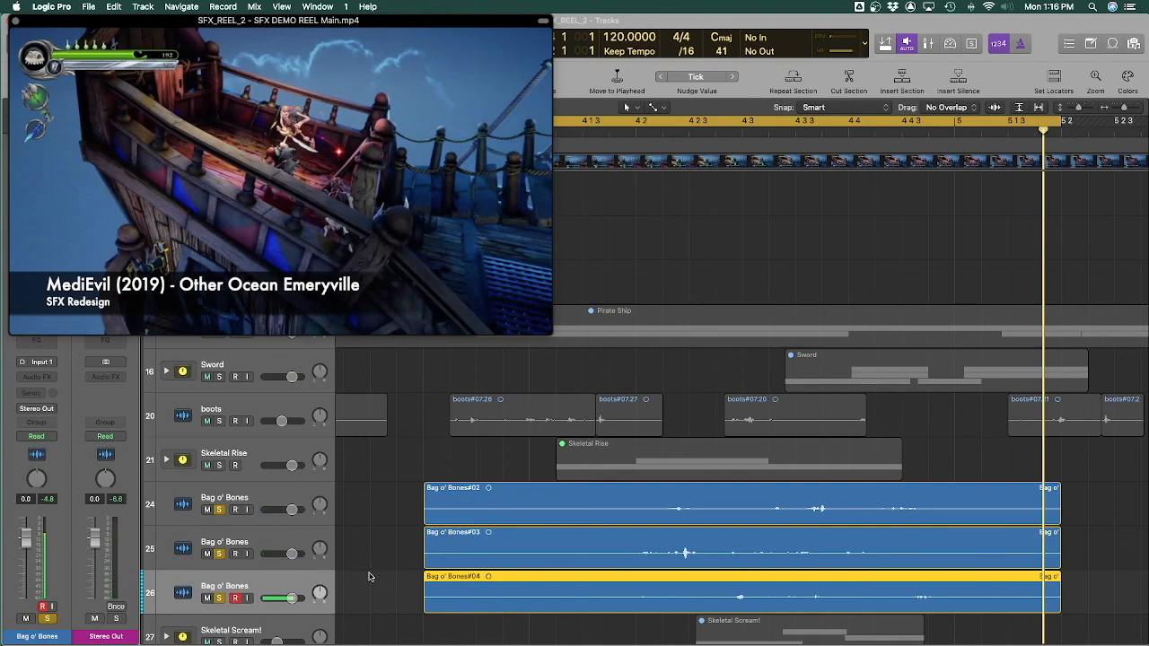
left_click(219, 598)
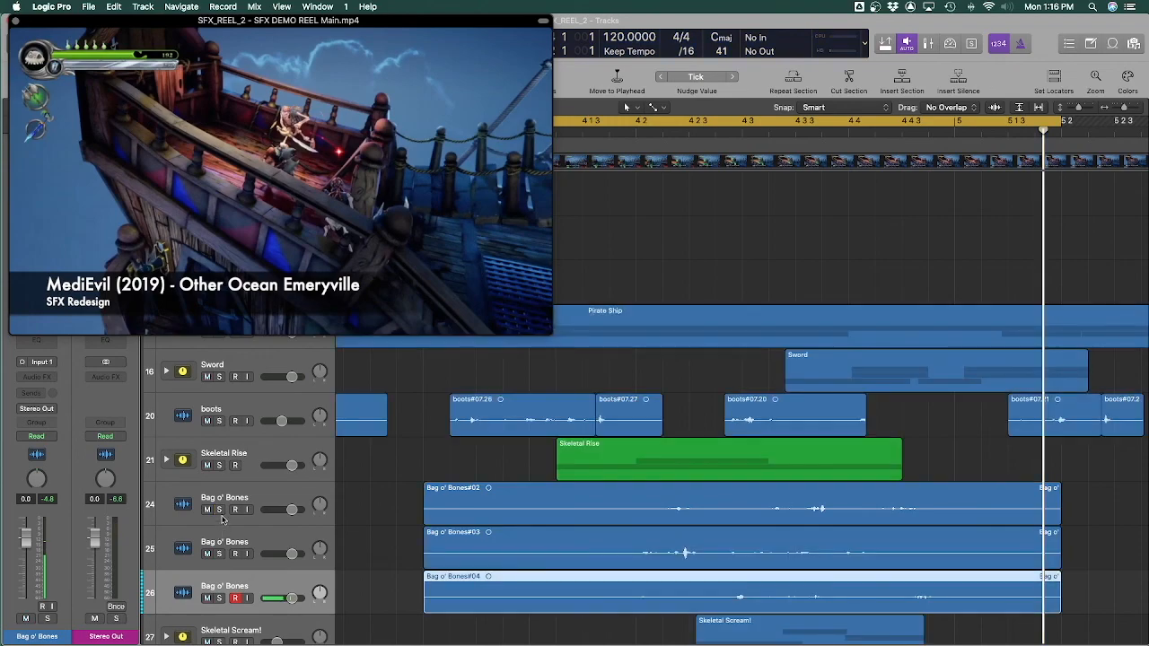
left_click(219, 598)
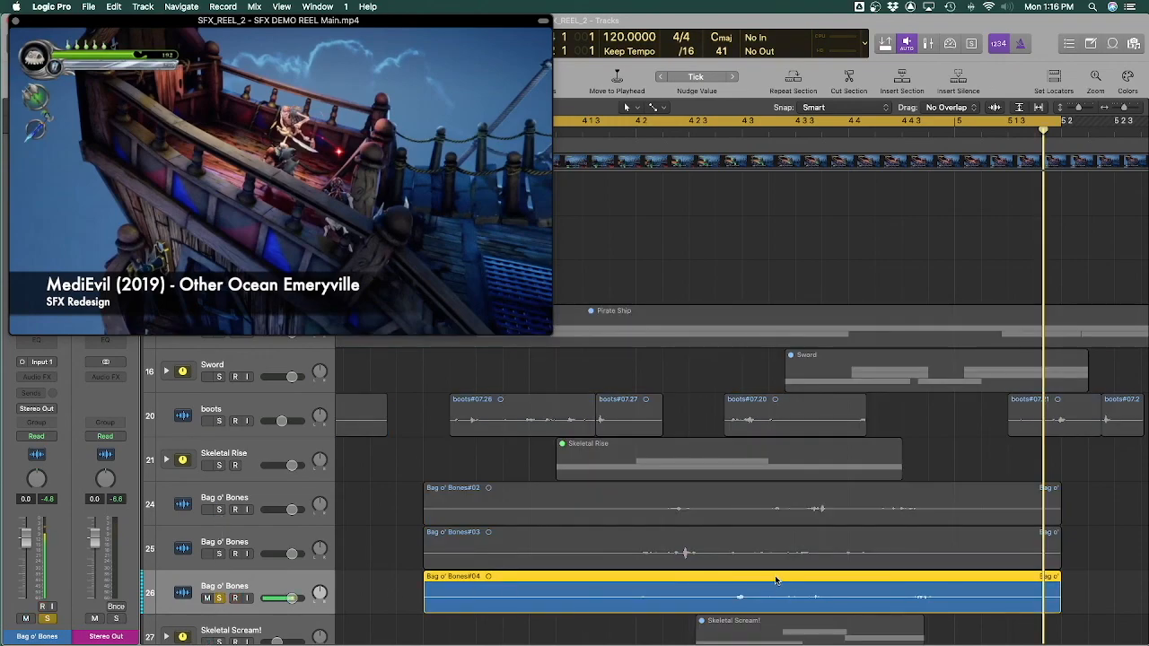
Trim the end of the third Bag o' Bones take back to bar 5
scroll(1002, 440, "down", 3)
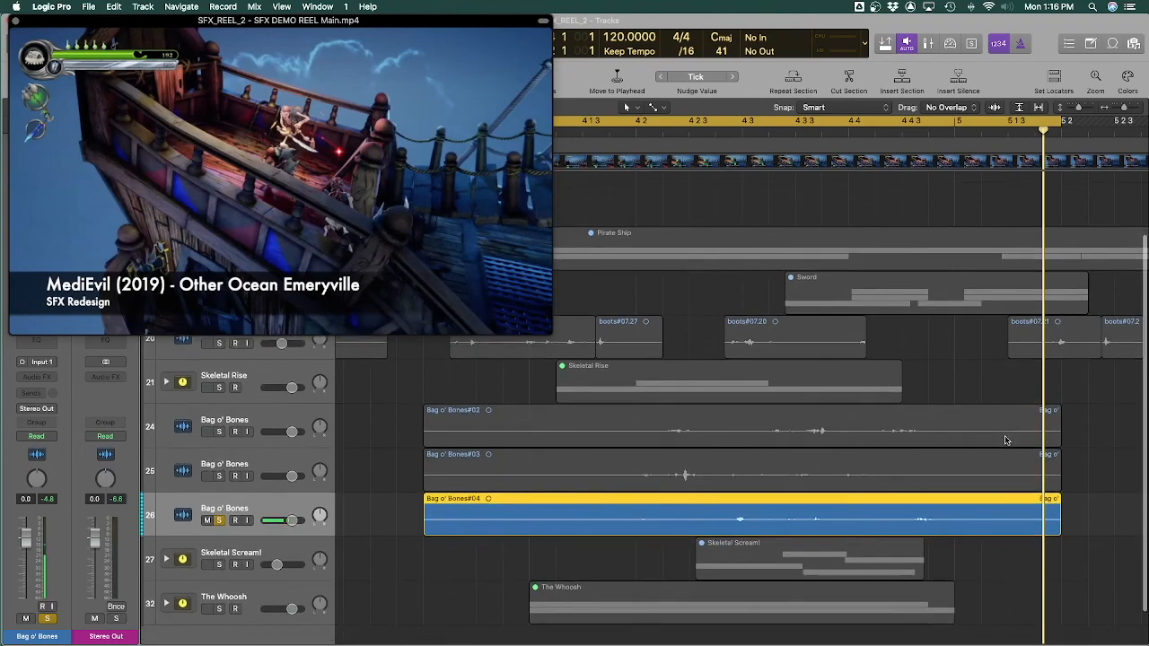
key("super+Right")
key("super+Right")
left_click_drag(1047, 487, 830, 488)
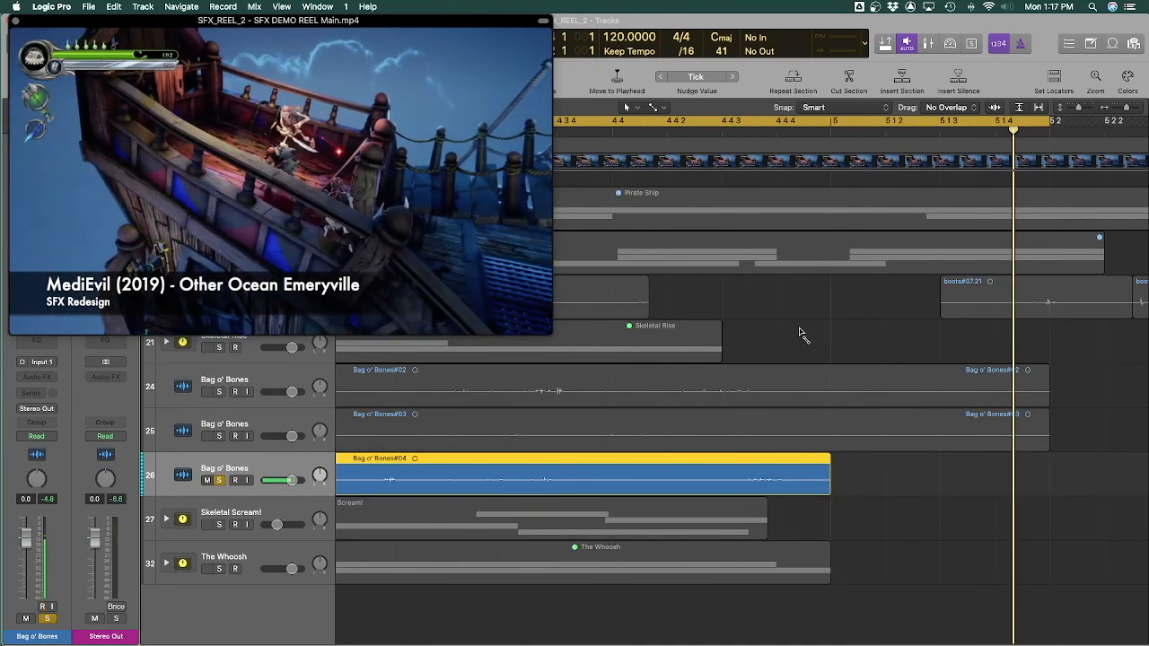
Change the secondary pointer tool to Marquee and use it on the third Bag o' Bones region
left_click(653, 109)
left_click(691, 309)
left_click(718, 484, "super")
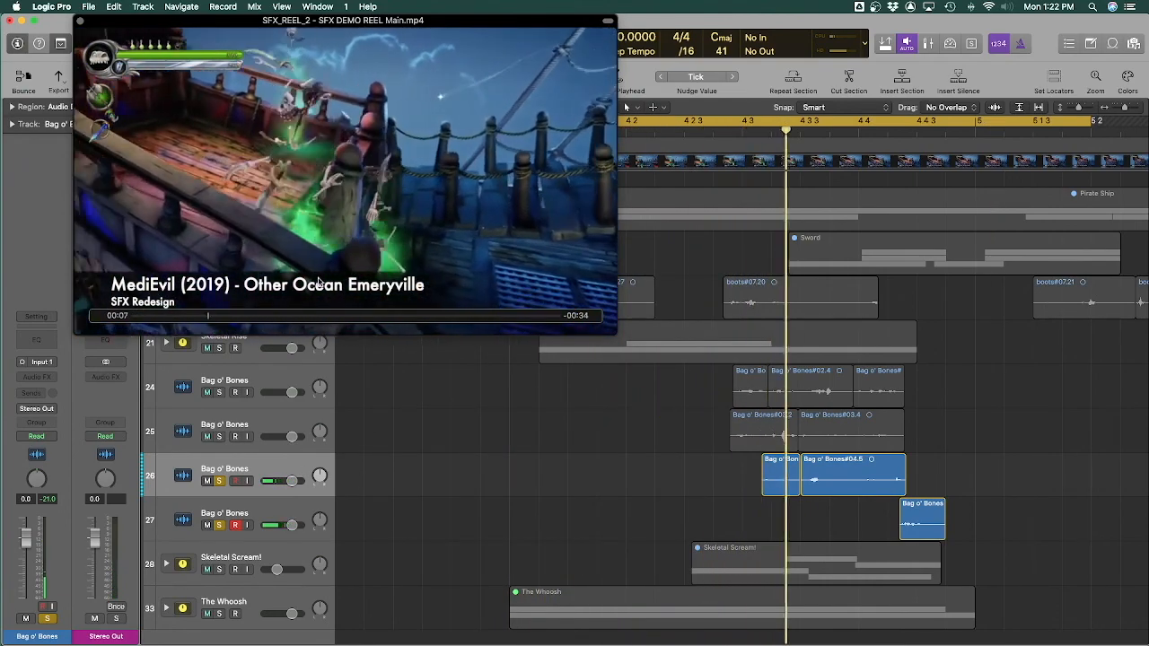
Move the second Bag o' Bones track's two regions earlier to start just after 4 2, and extend the last one to about 4 4
left_click(219, 436)
left_click(231, 426)
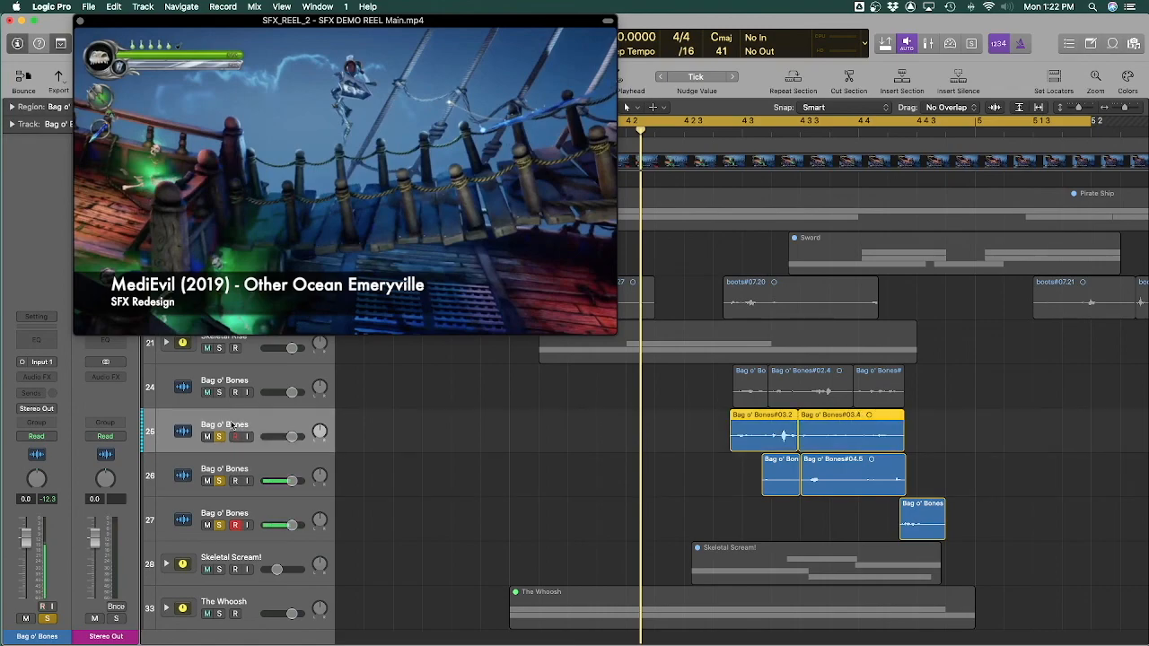
left_click_drag(743, 445, 668, 449)
left_click_drag(828, 452, 876, 448)
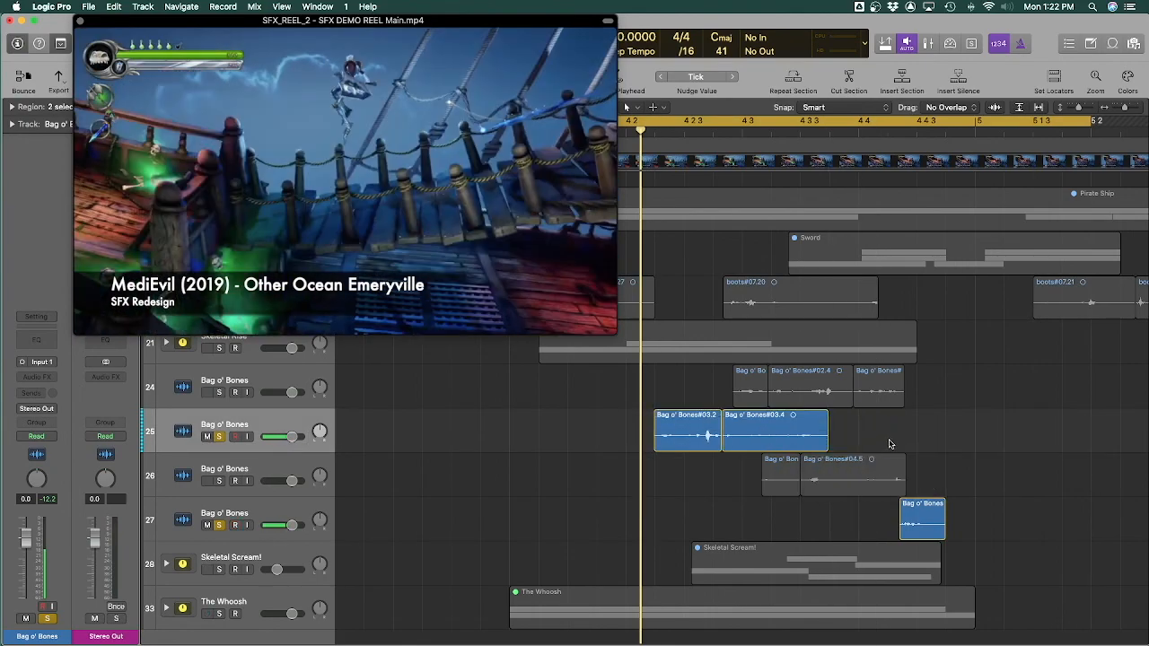
left_click_drag(790, 442, 794, 443)
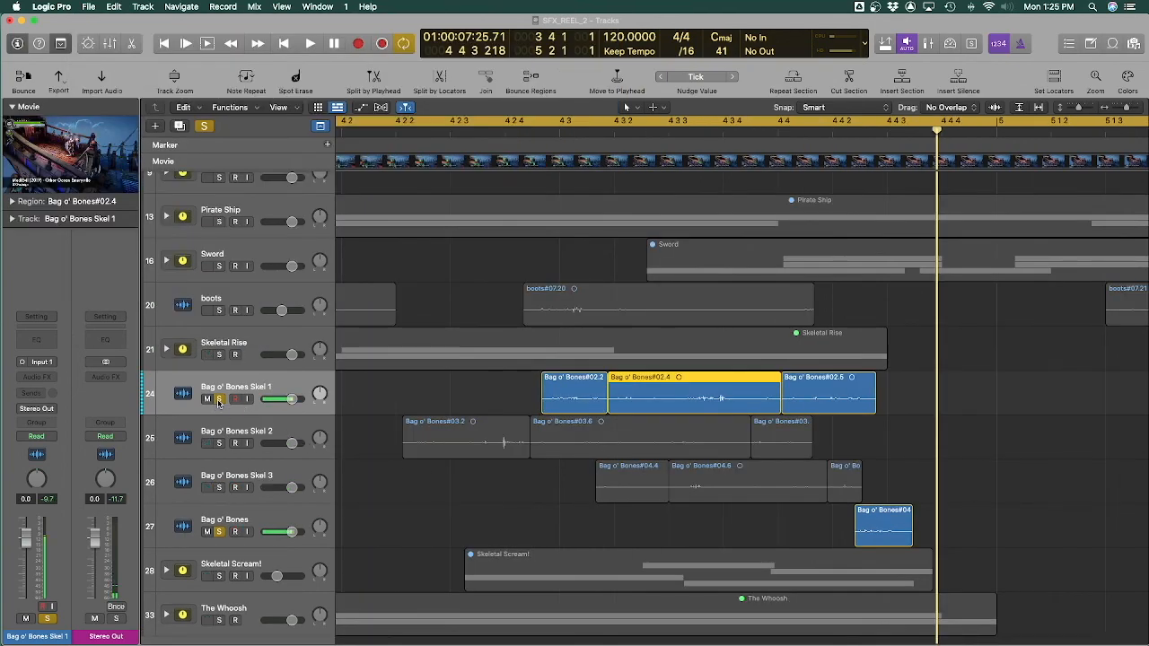
Unsolo the first Bag o' Bones Skel track and group the four Bag o' Bones tracks into a summing stack named "Bag O' Bones!"
left_click(218, 400)
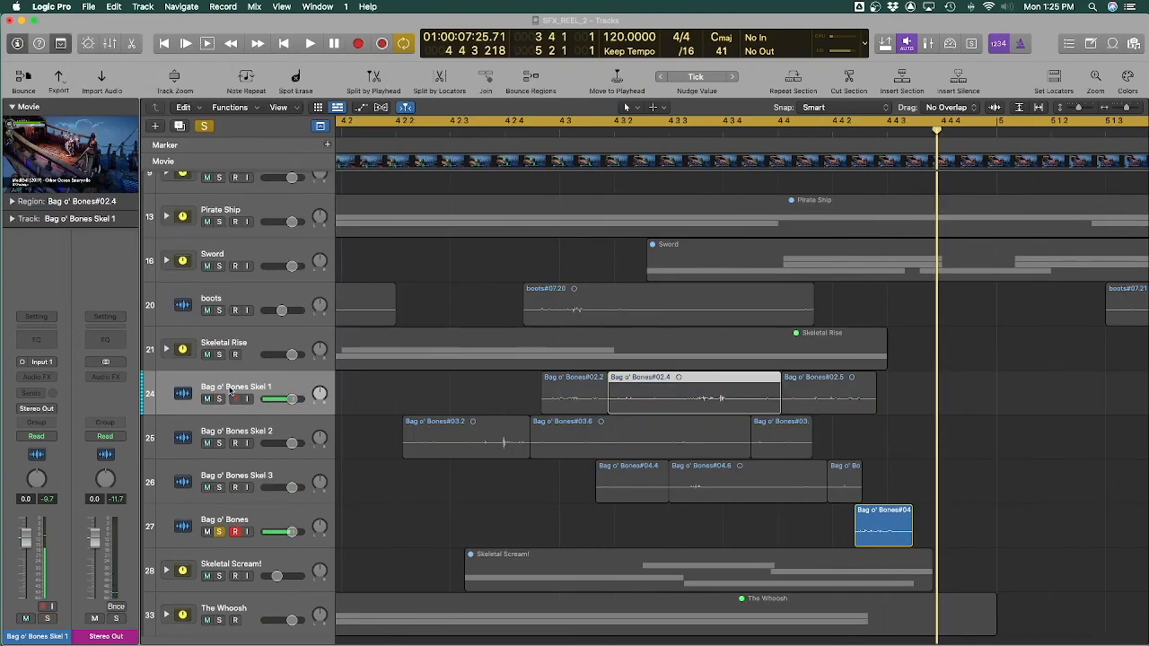
left_click(267, 522, "shift")
right_click(254, 392)
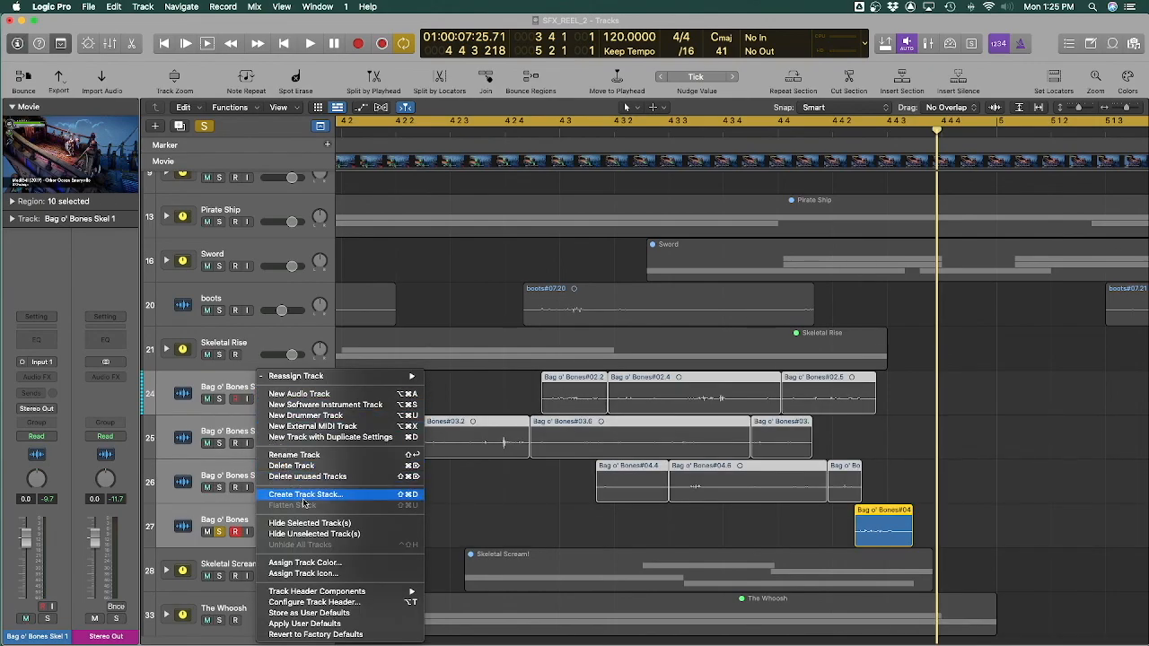
left_click(306, 495)
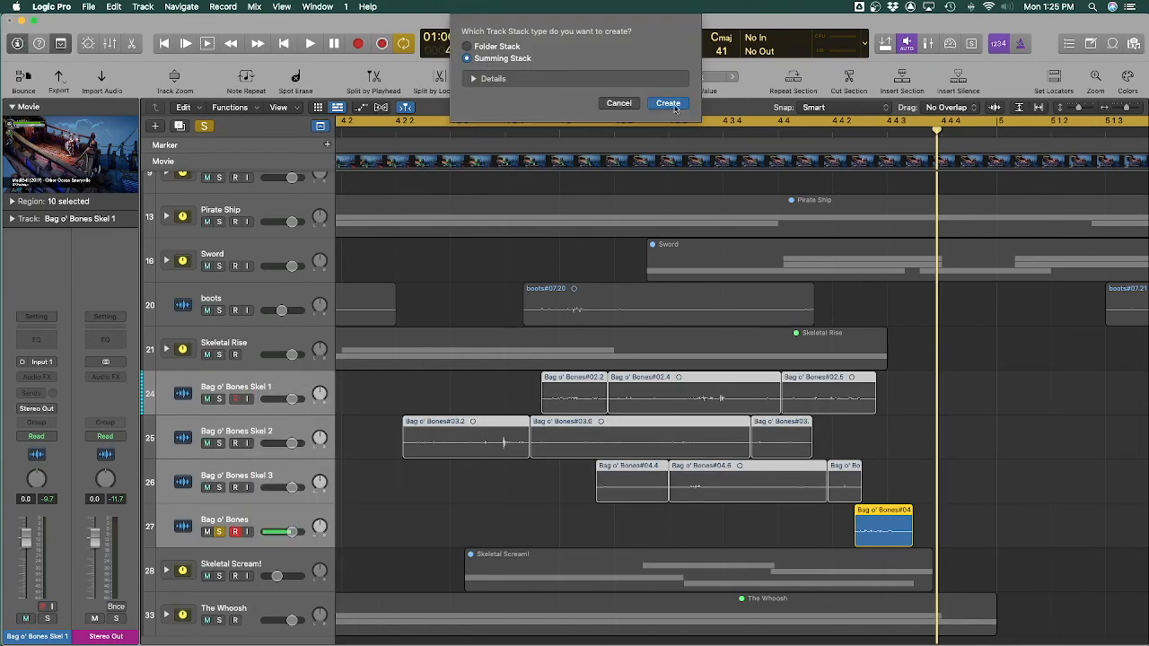
left_click(668, 103)
double_click(220, 384)
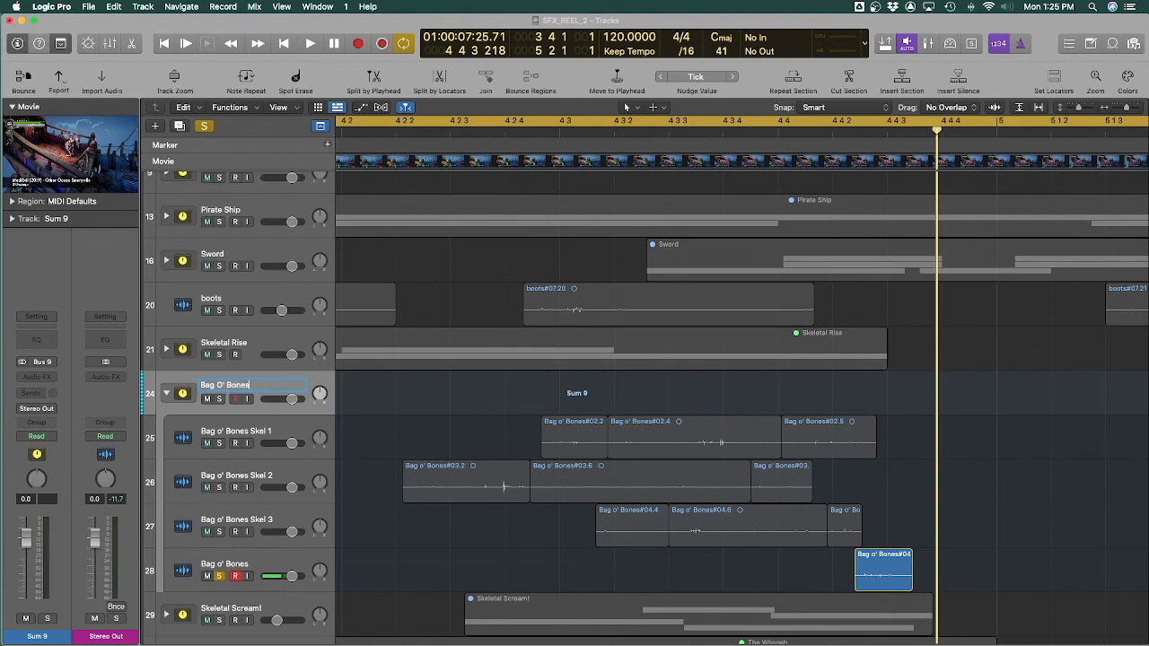
type("Bag O' Bones!")
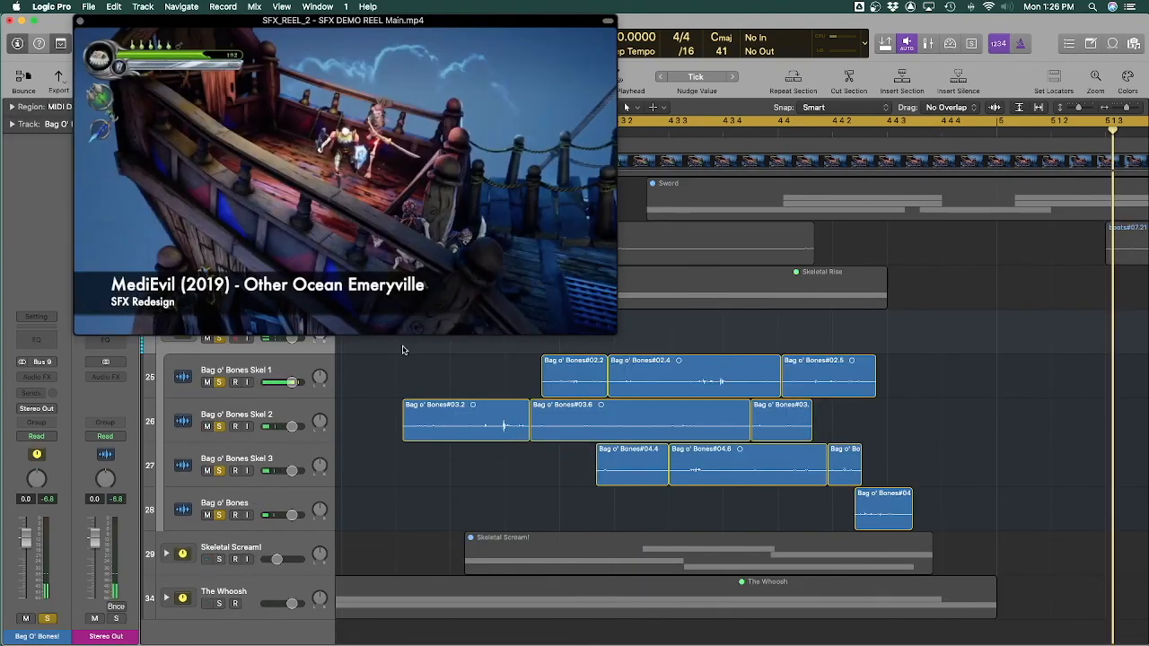
Audition the Bag O' Bones! stack against the movie, with the Raum reverb window closed and the floating movie moved aside
key("space")
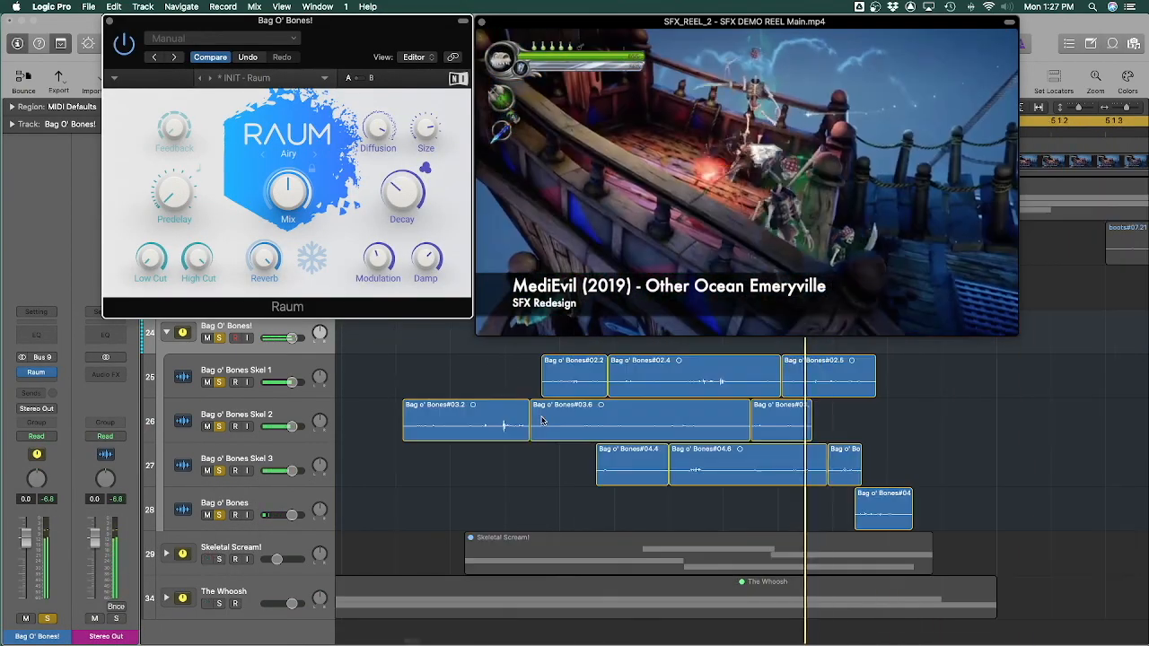
key("space")
key("super+w")
left_click_drag(598, 22, 750, 21)
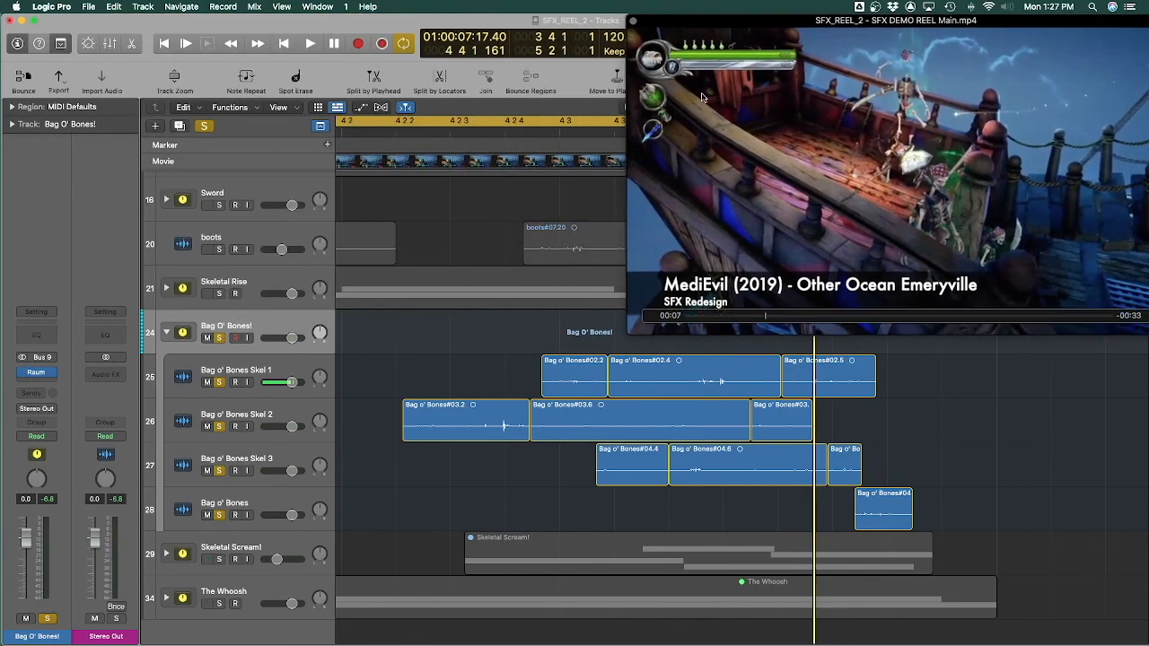
left_click(611, 133)
left_click_drag(612, 133, 415, 149)
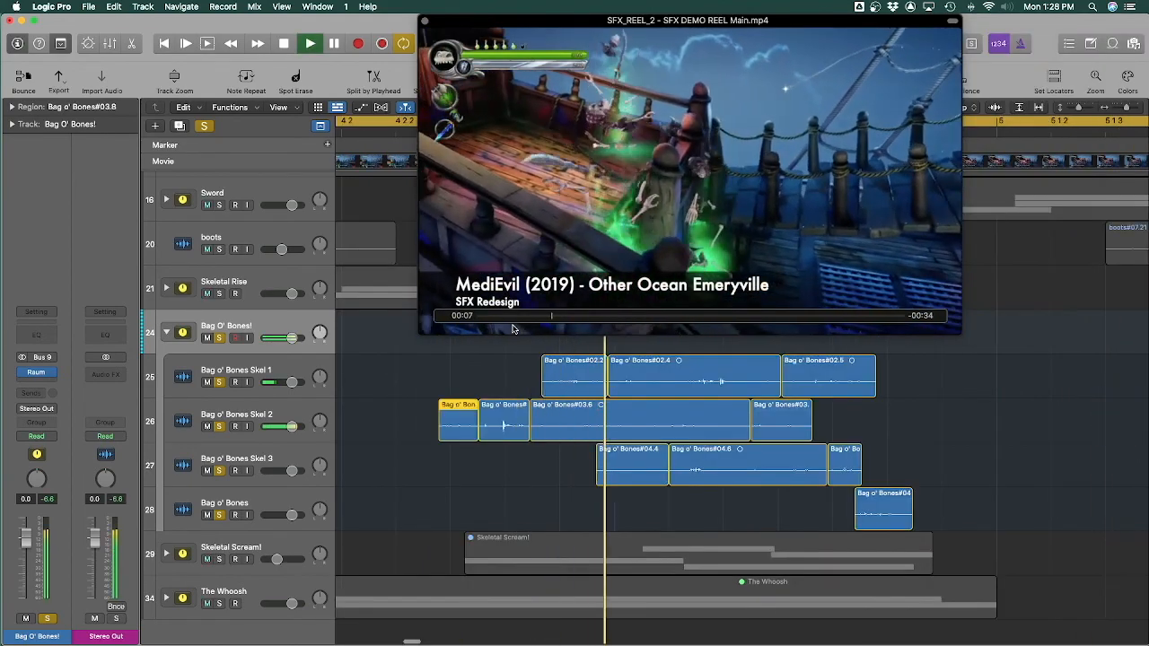
key("space")
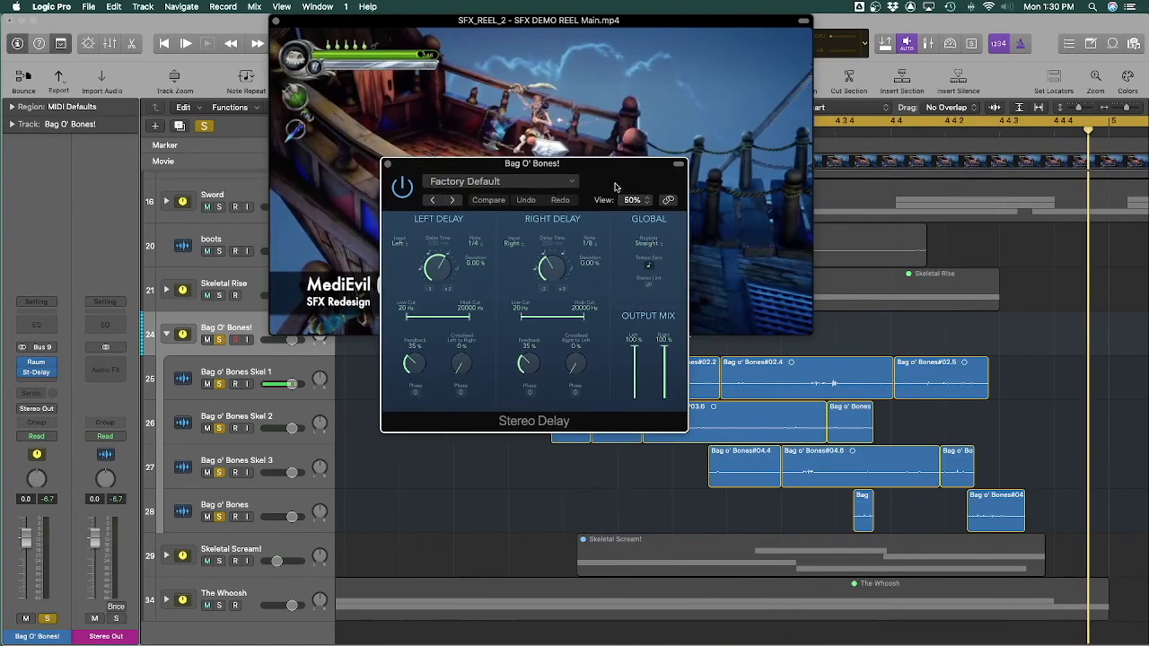
Insert a stereo Softube Saturation Knob on the Bag O' Bones! stack, and put away its open Raum reverb window
left_click_drag(516, 160, 933, 113)
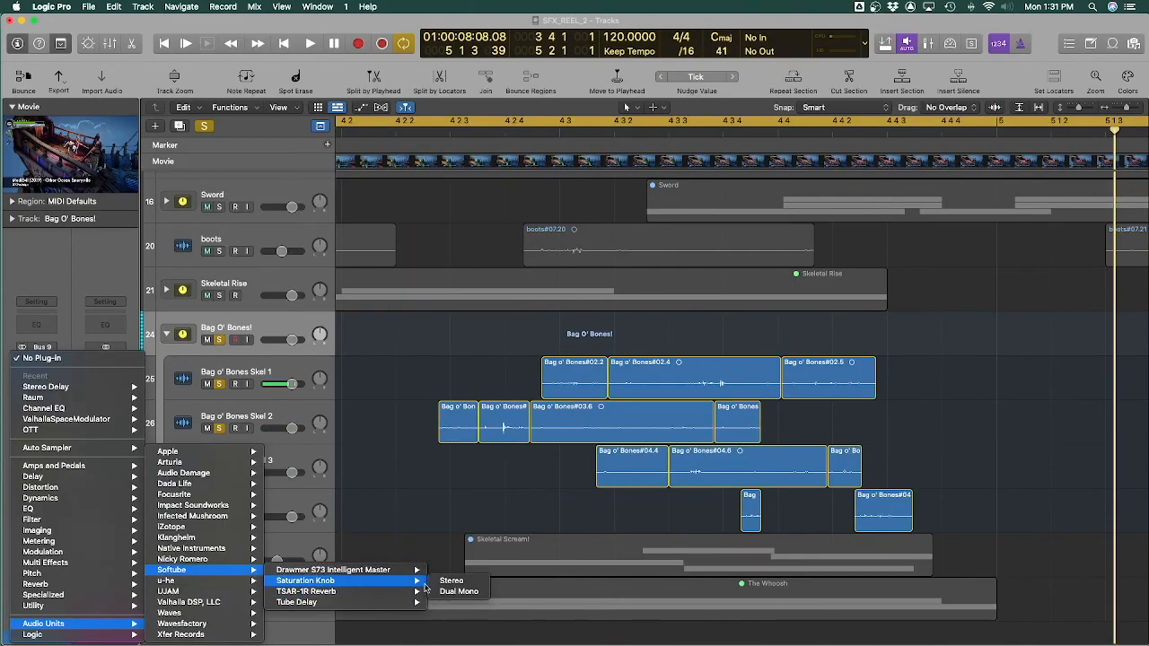
left_click(447, 582)
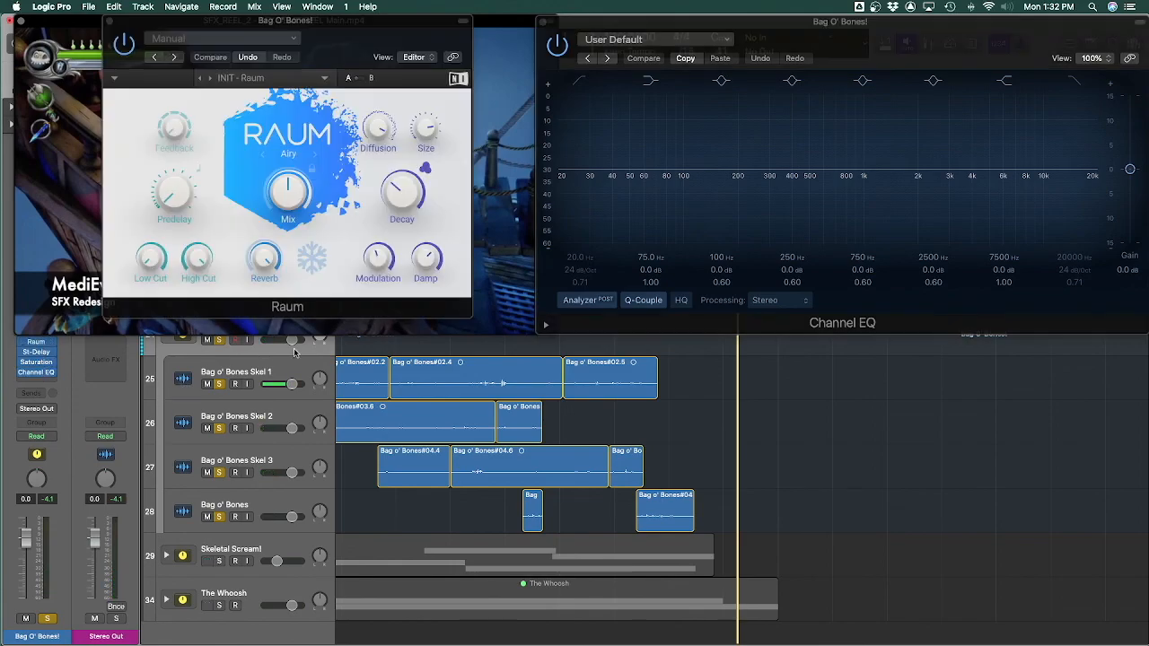
left_click_drag(399, 35, 835, 53)
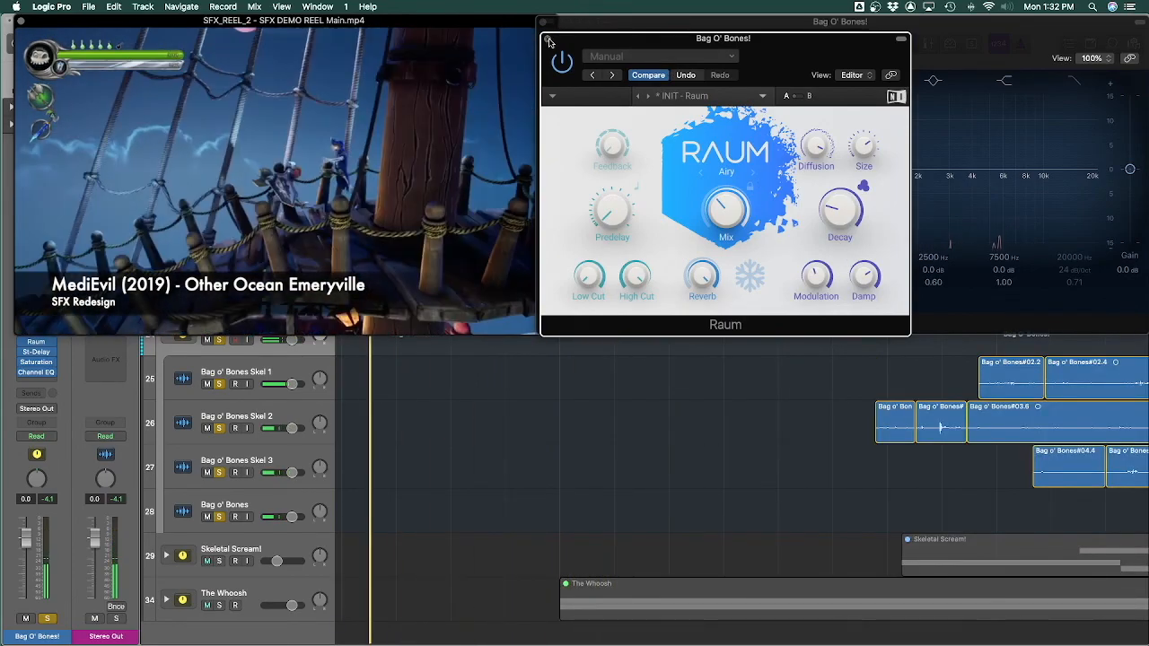
left_click(546, 39)
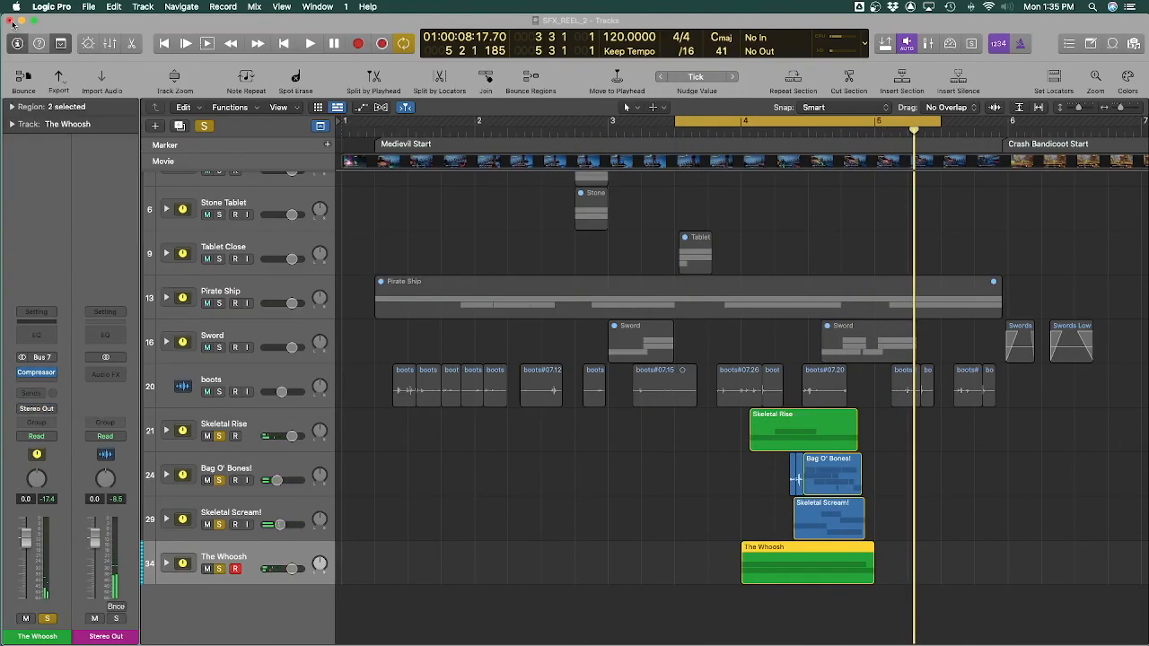
With the floating movie closed and all solos cleared, stretch the cycle range from the Medievil Start marker to the Crash Bandicoot Start marker
left_click(14, 24)
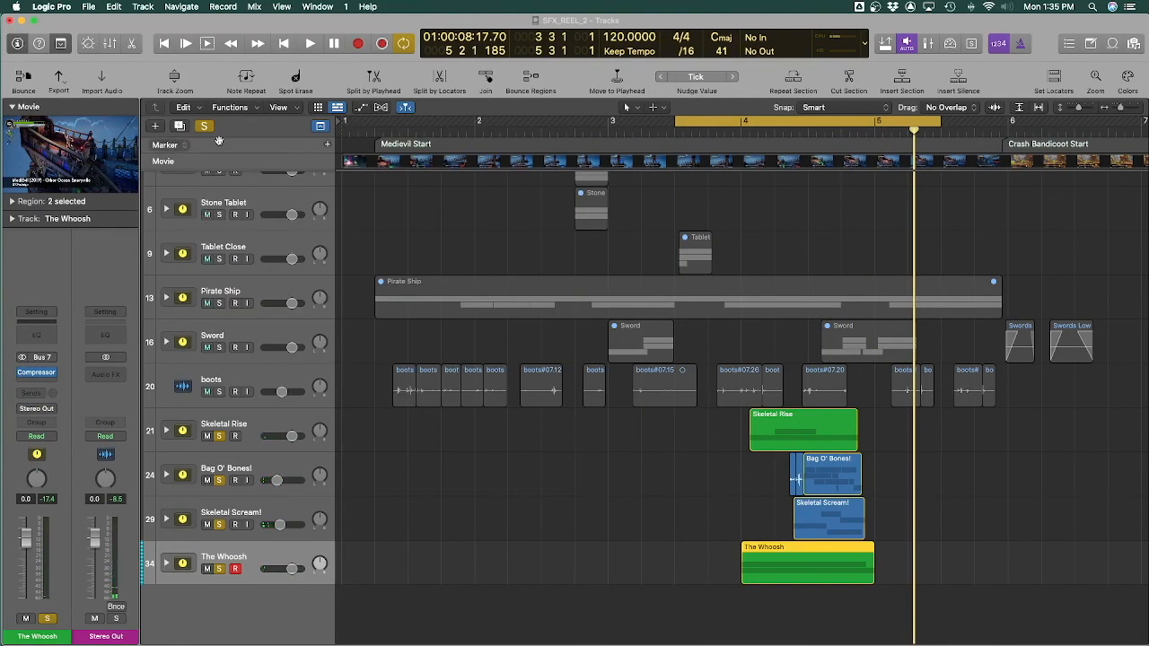
key("super+a")
left_click_drag(678, 126, 375, 219)
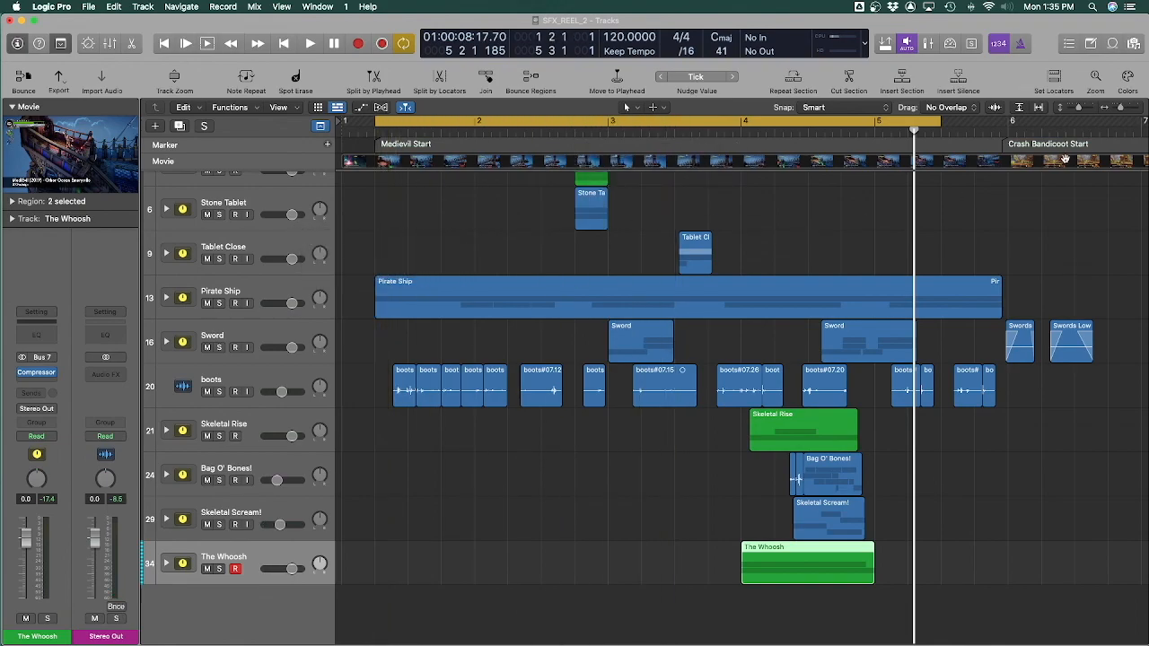
left_click_drag(930, 126, 1003, 146)
Move the last two Swords regions about half a bar later and extend the cycle range's end to 6 2
left_click_drag(1026, 295, 1090, 353)
left_click_drag(1010, 122, 1041, 124)
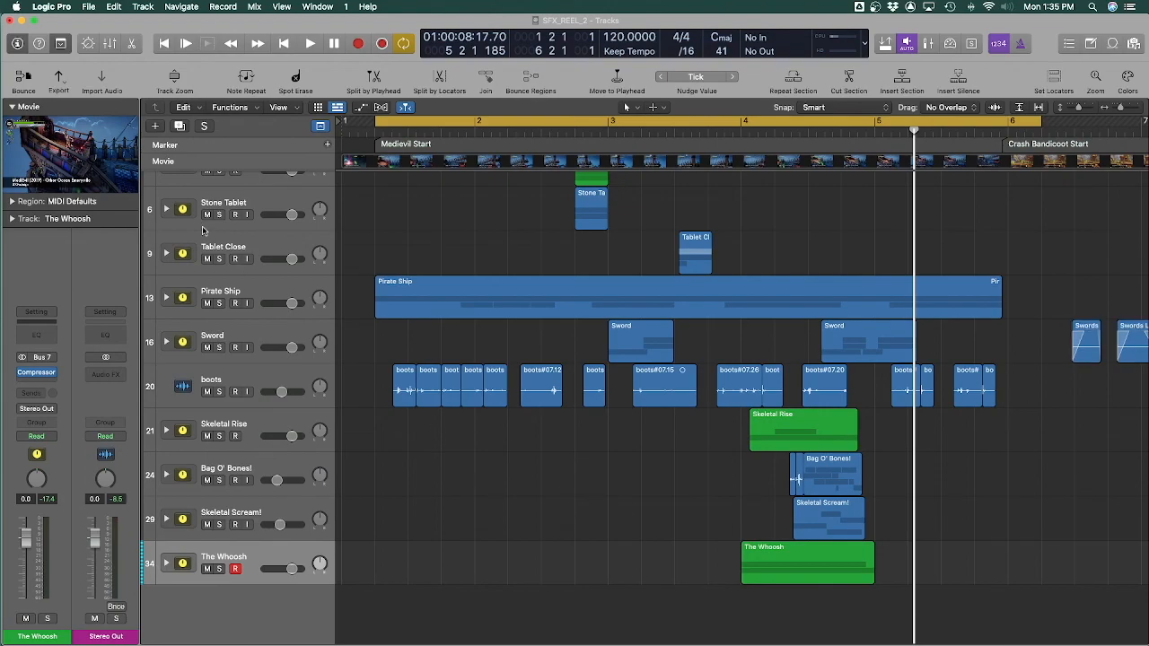